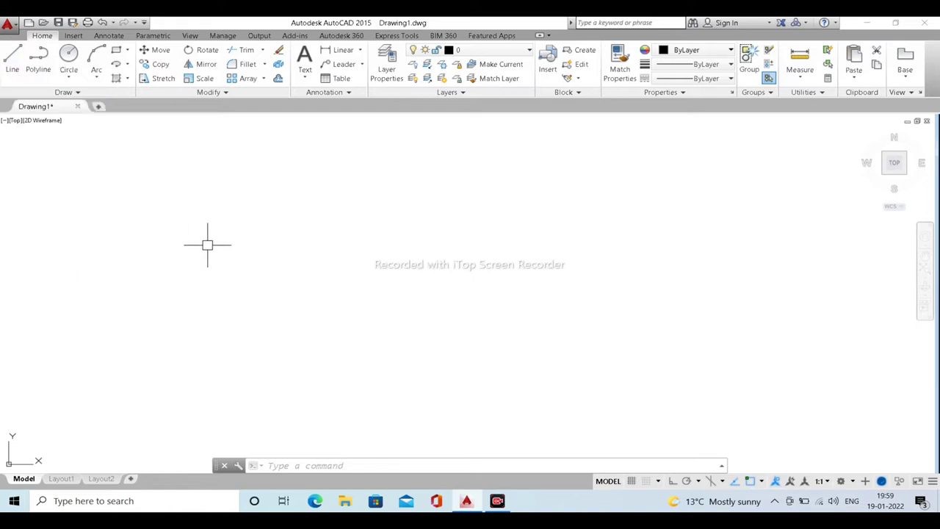
With Ortho on, draw a horizontal line in the upper middle of the drawing
text(l)
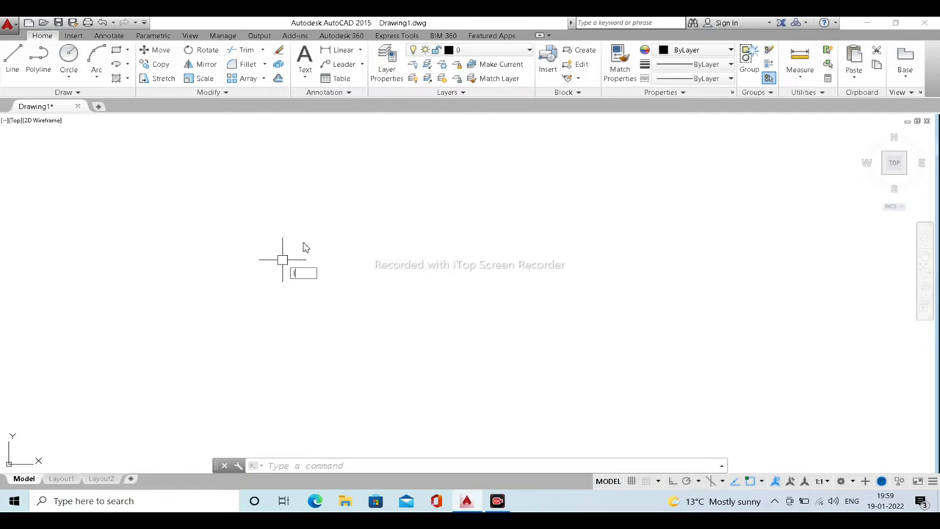
key(Return)
click(302, 242)
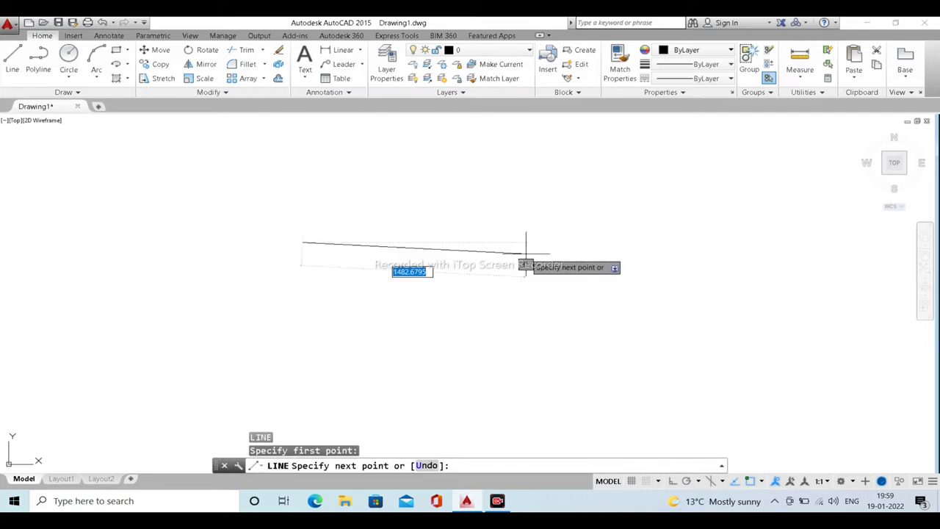
click(671, 482)
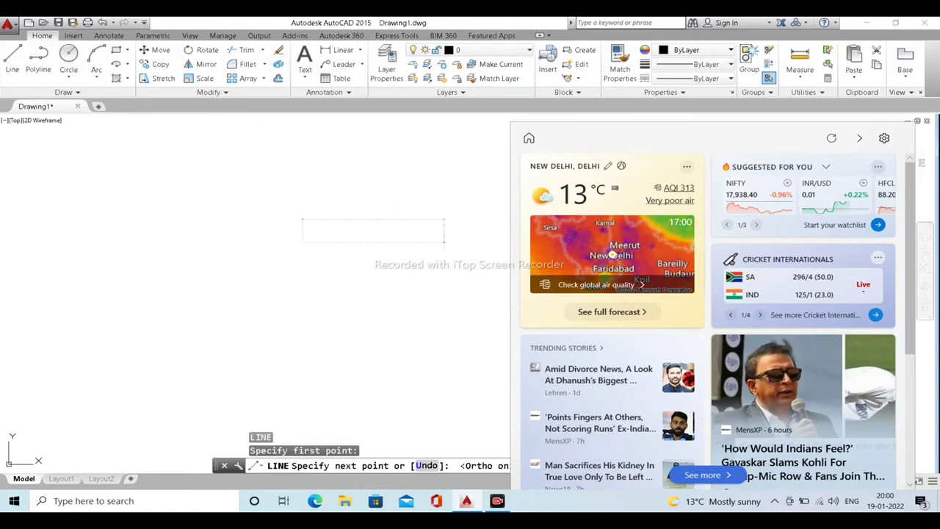
click(443, 347)
key(Escape)
key(Escape)
key(Escape)
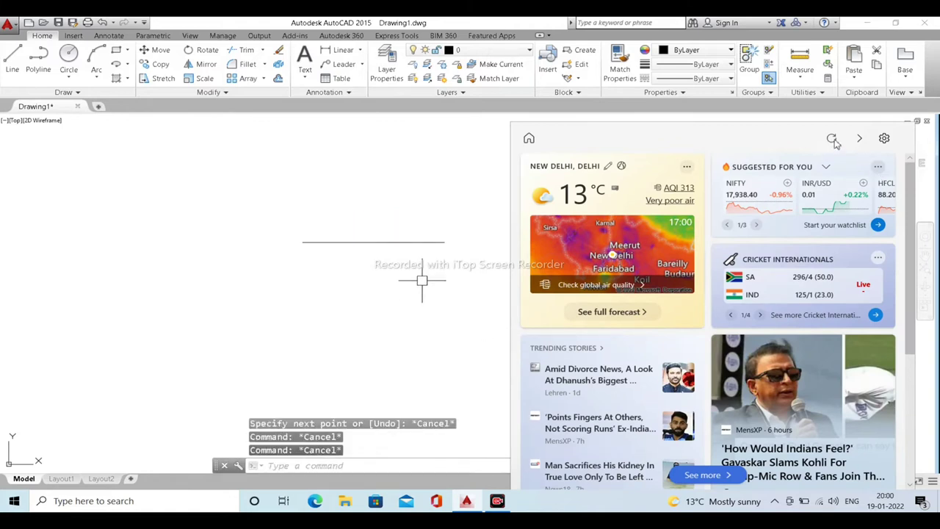
Close the news panel covering the drawing and turn Ortho off
click(735, 502)
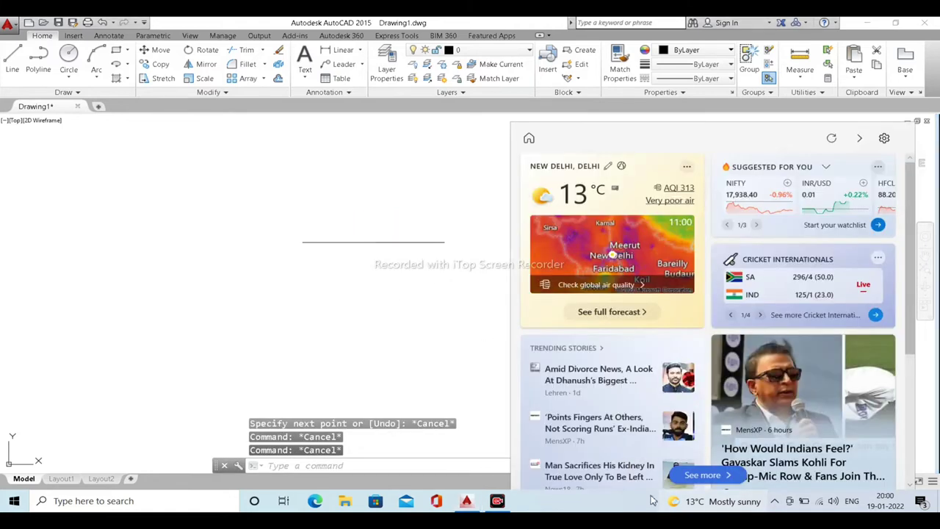
click(394, 293)
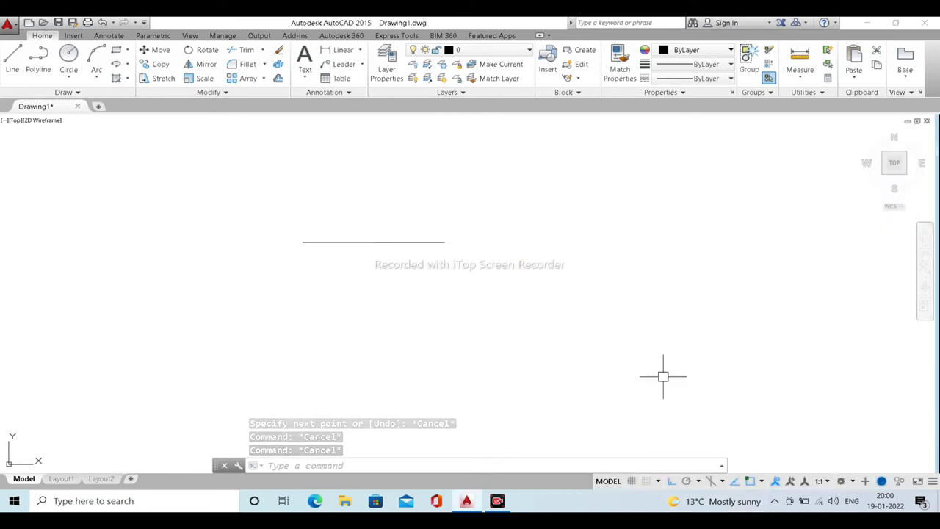
click(672, 481)
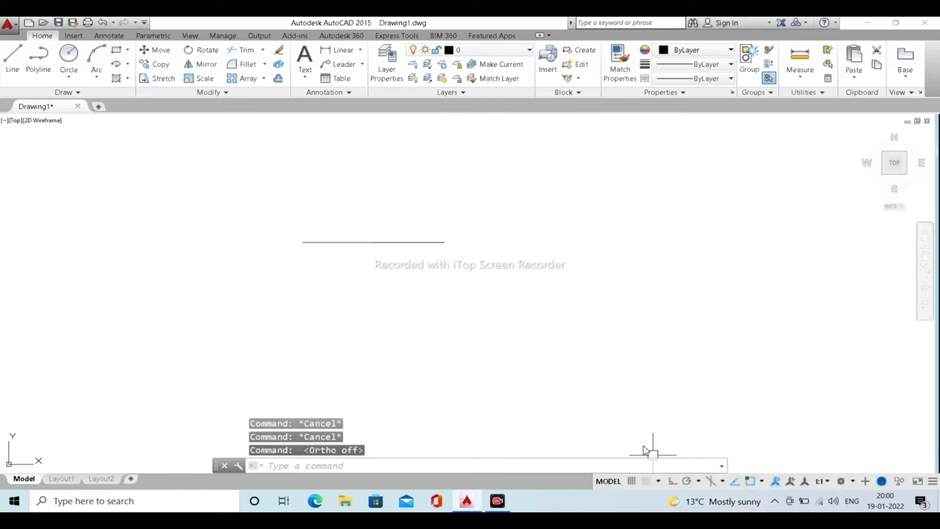
Cancel a stray new line and window-select the horizontal line
key(Return)
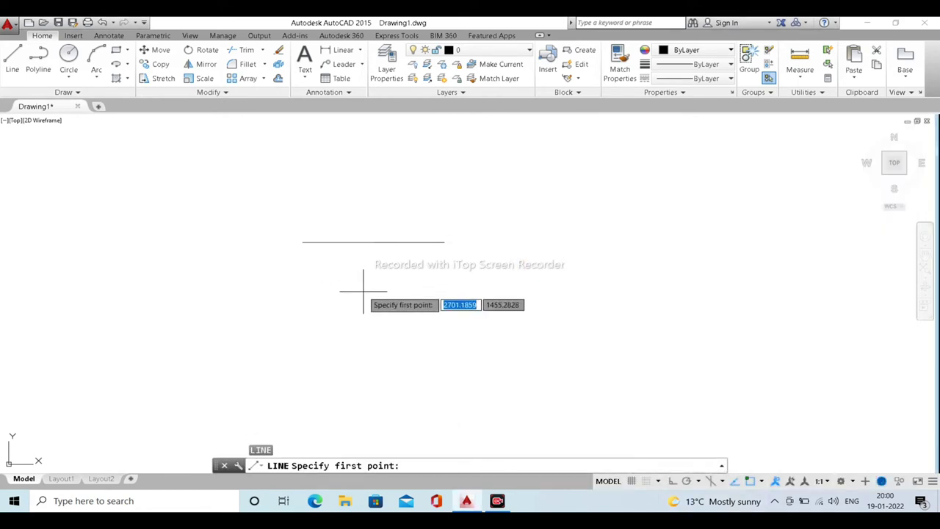
click(362, 290)
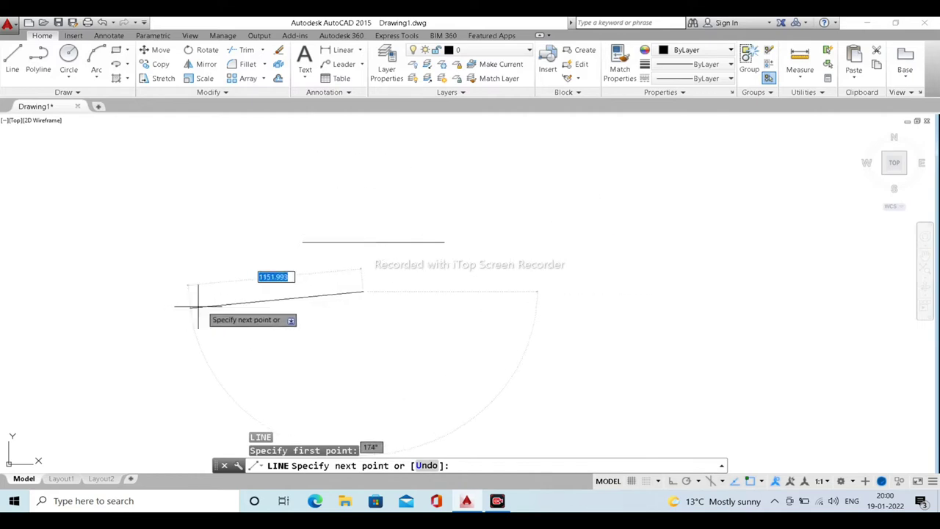
key(Escape)
click(437, 282)
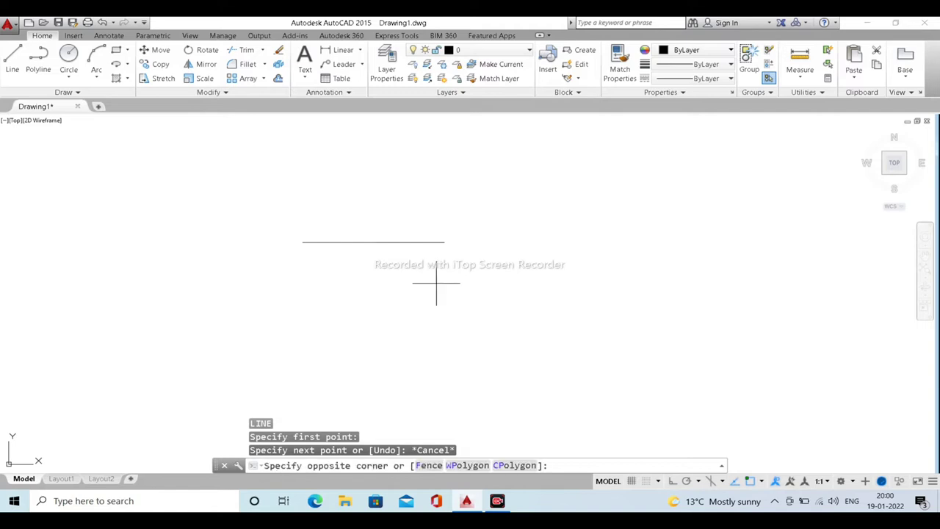
click(312, 197)
key(Escape)
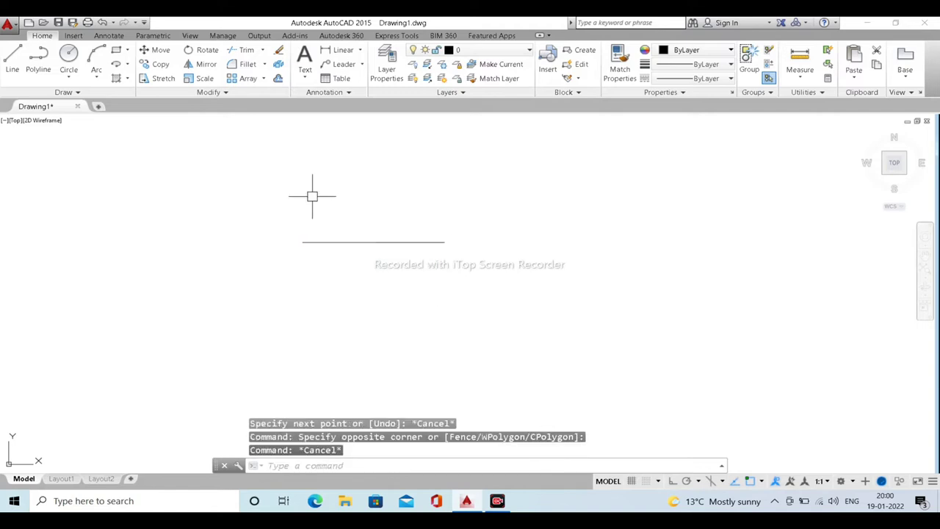
click(548, 293)
click(350, 202)
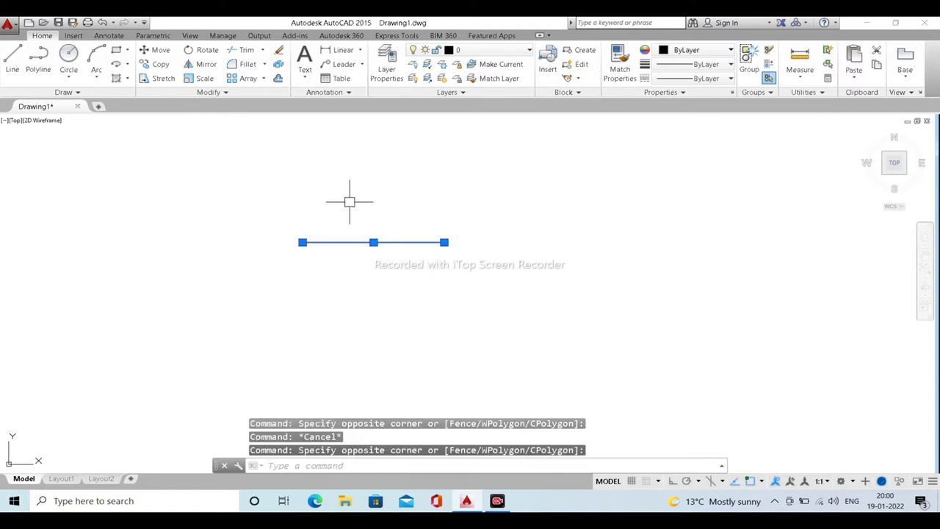
Start ROTATE with RO, cancel it, and type RO again
text(ro)
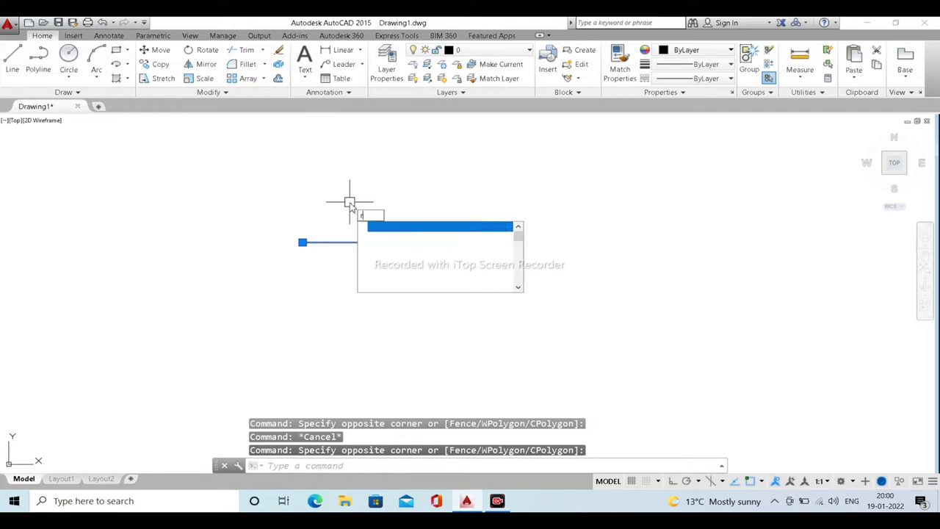
key(Return)
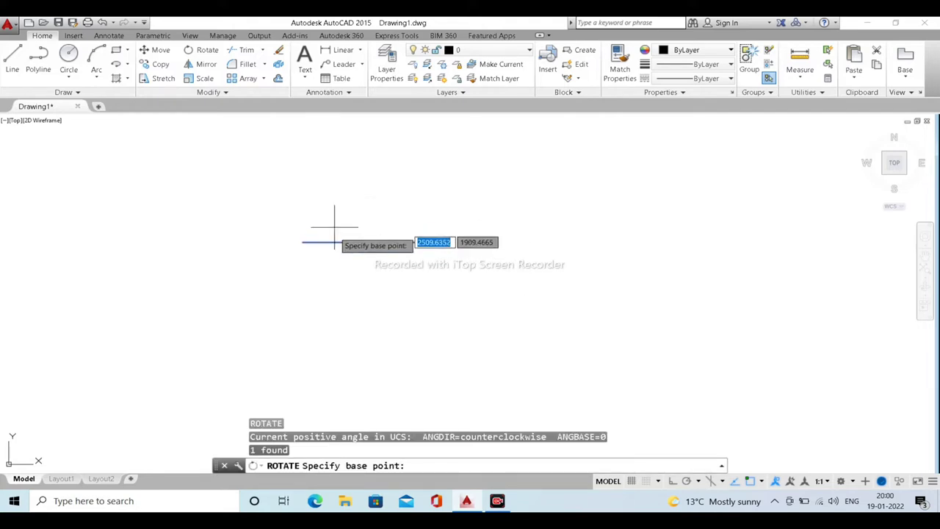
key(Escape)
text(R)
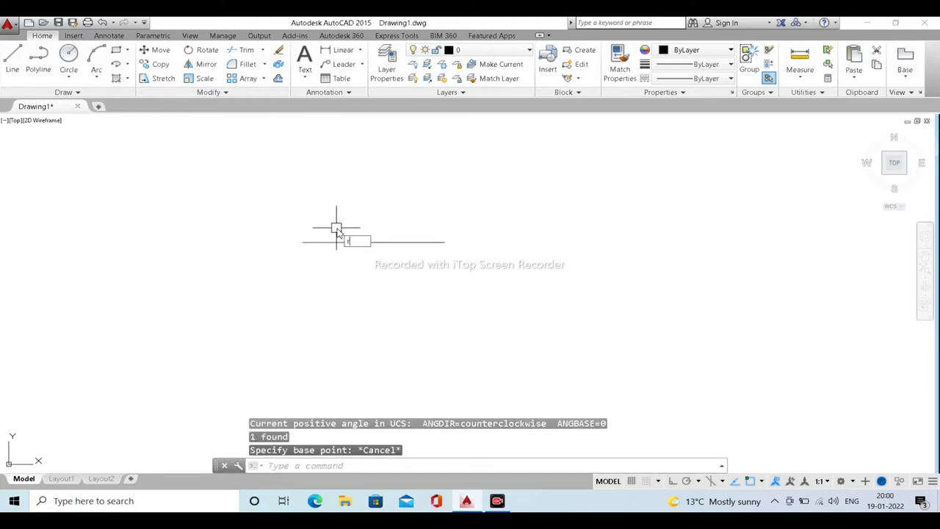
text(O)
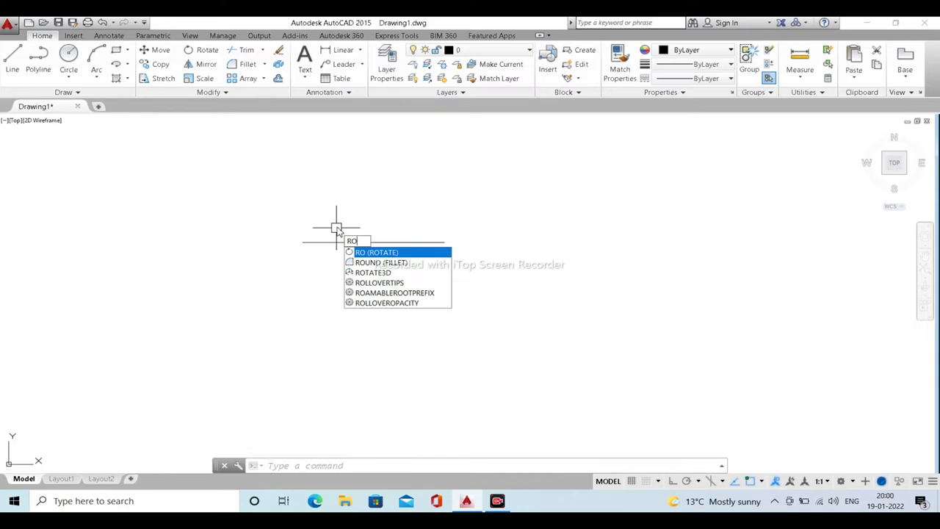
Pick the horizontal line and rotate it 45° about its left endpoint
key(Return)
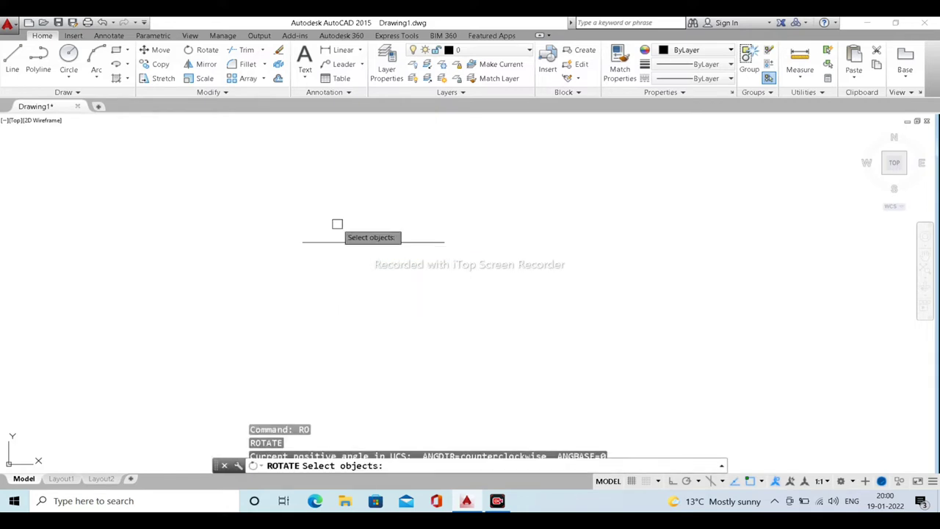
click(323, 241)
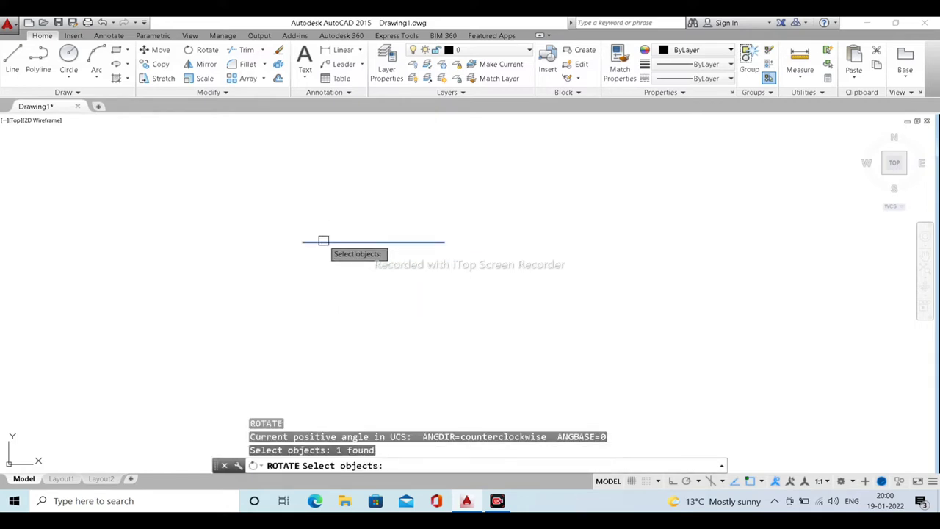
key(Return)
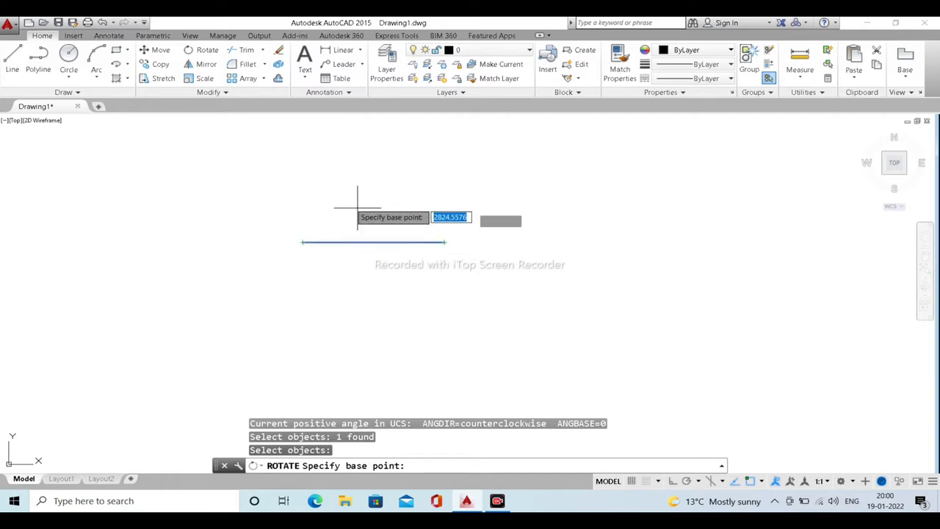
click(302, 242)
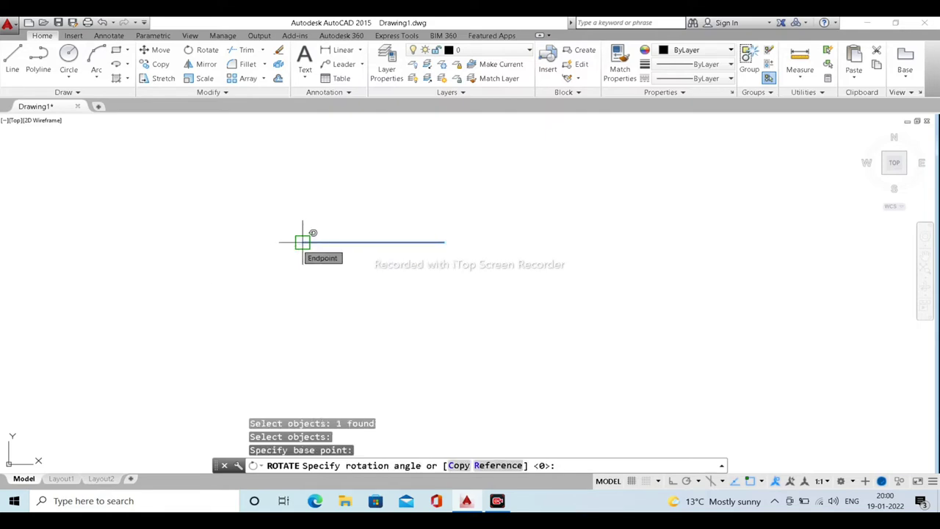
text(45)
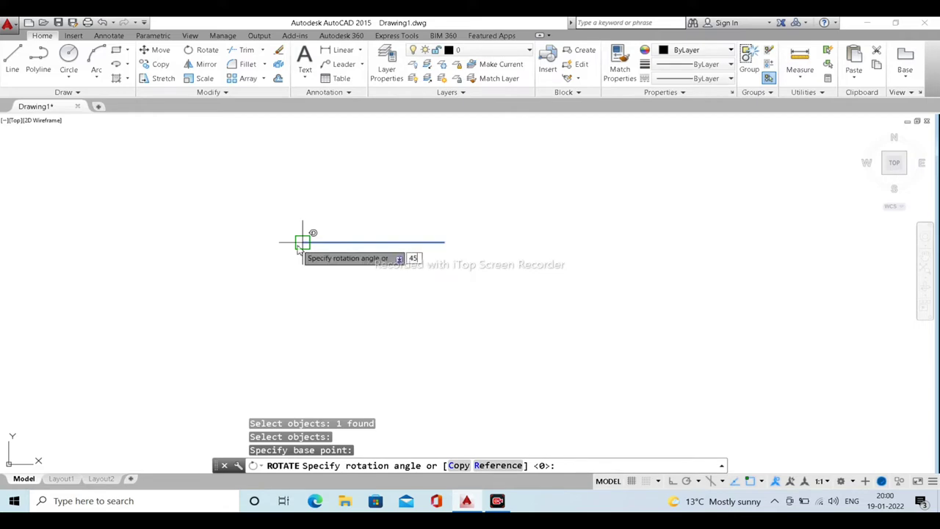
key(Return)
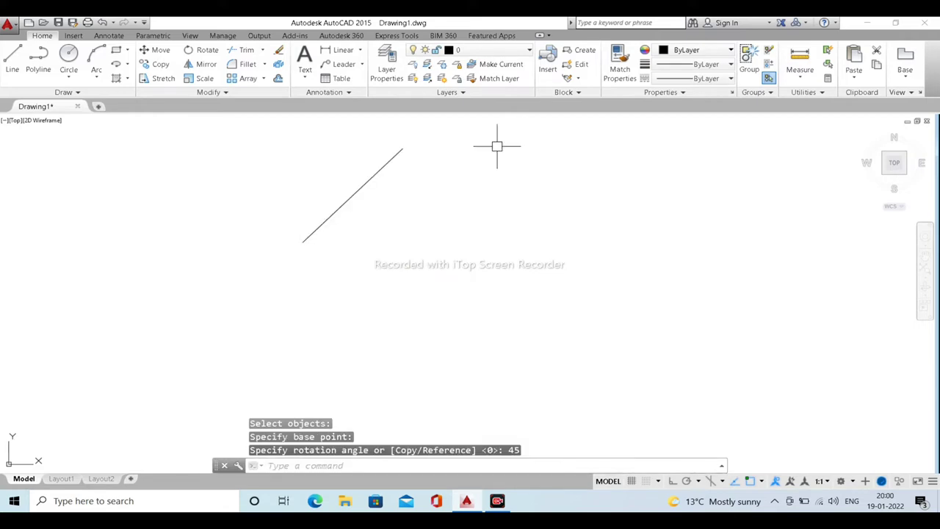
Draw a stray line from the diagonal's lower end, then delete it
text(l)
key(Return)
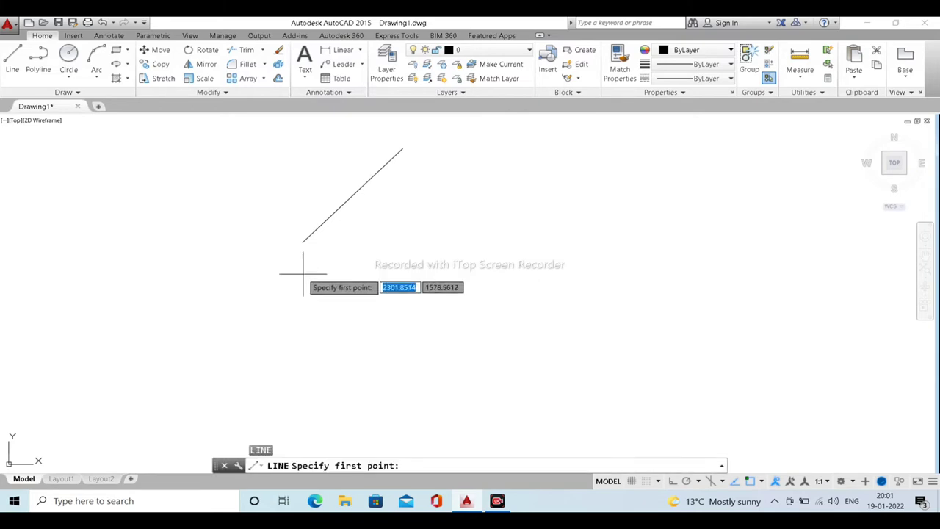
click(302, 241)
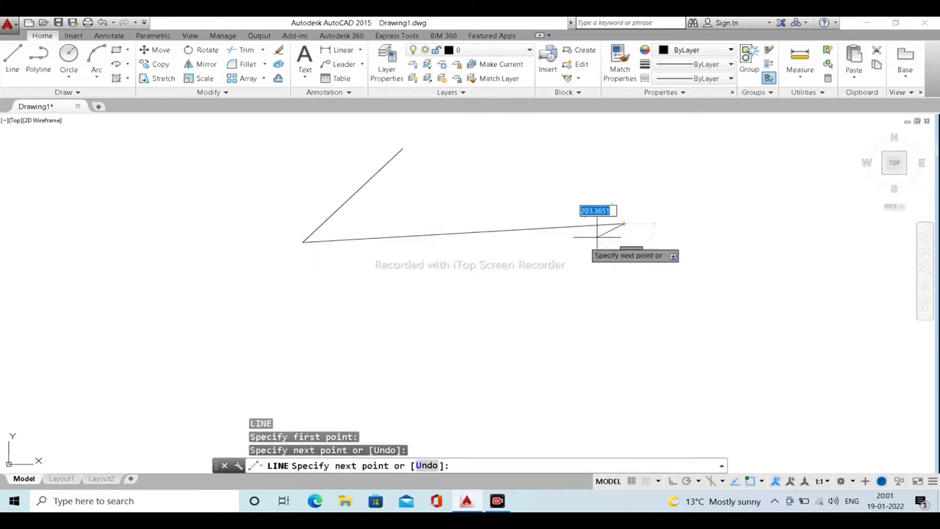
click(624, 224)
key(Escape)
click(566, 262)
click(495, 180)
key(Delete)
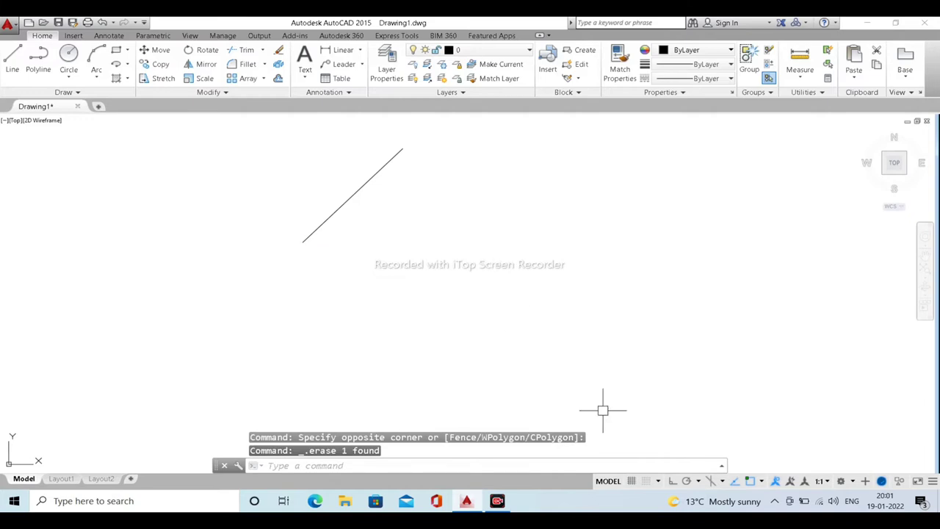
click(435, 358)
key(Escape)
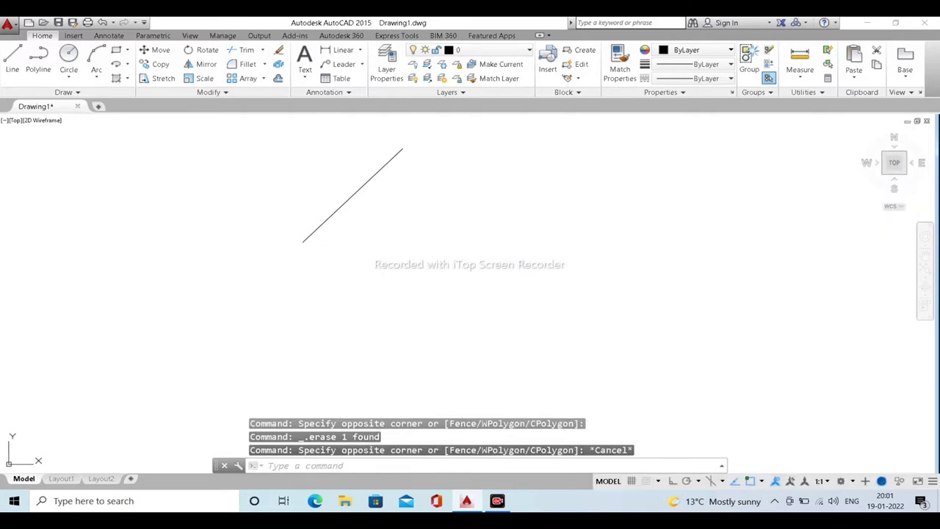
With Ortho on, draw a horizontal base line rightward from the diagonal's lower end
click(672, 481)
text(l)
key(Return)
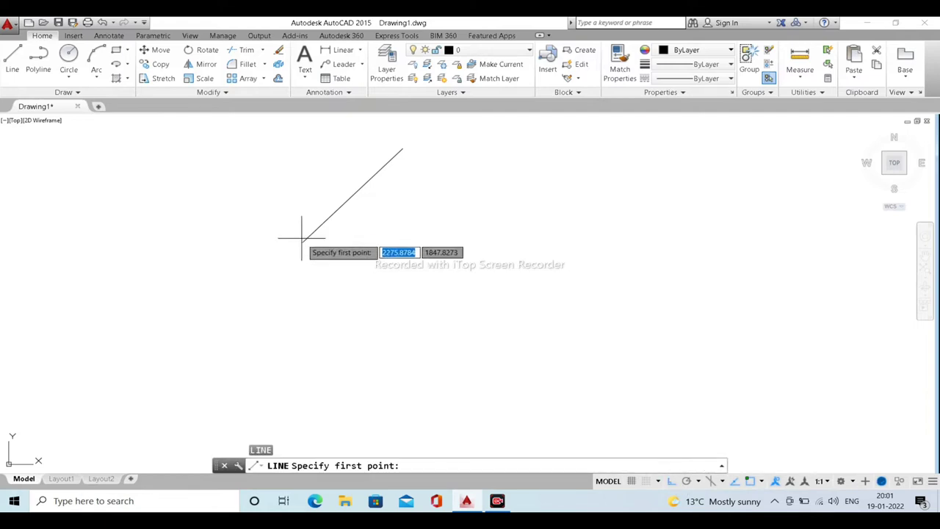
click(302, 242)
click(597, 241)
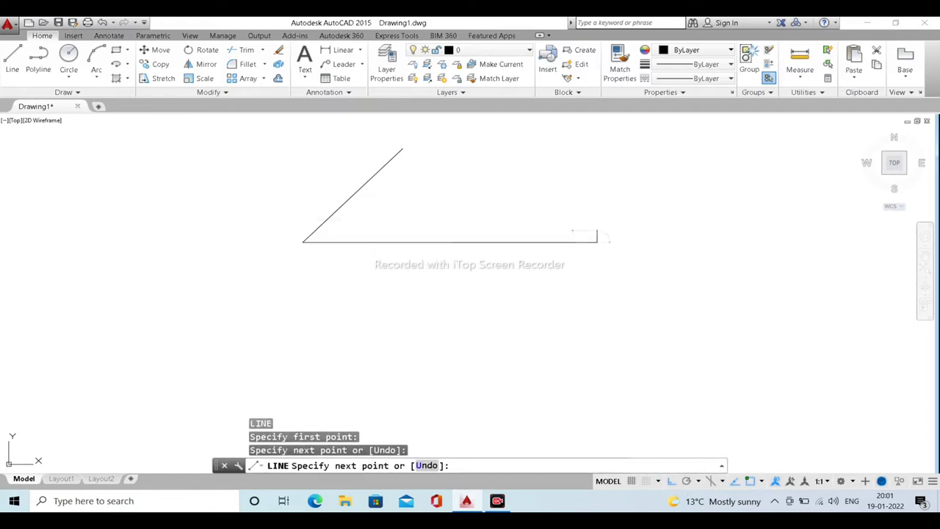
key(Escape)
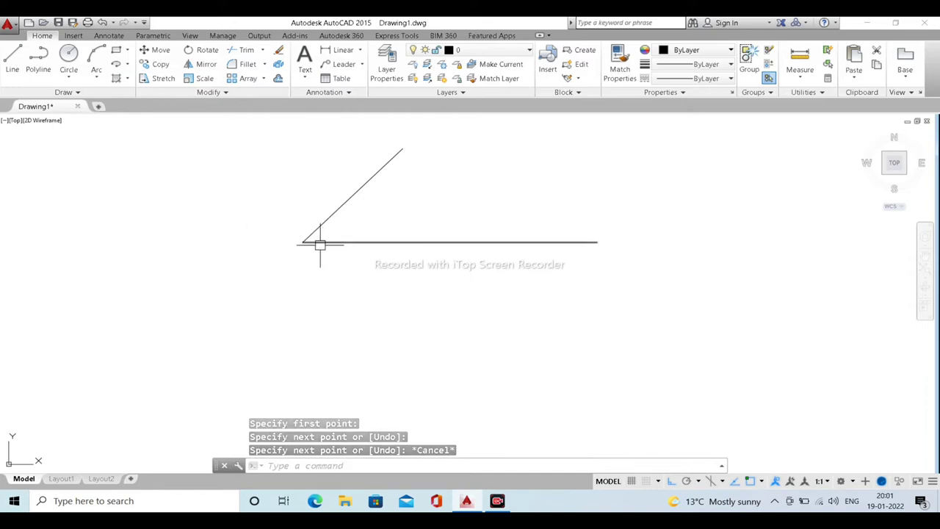
click(355, 213)
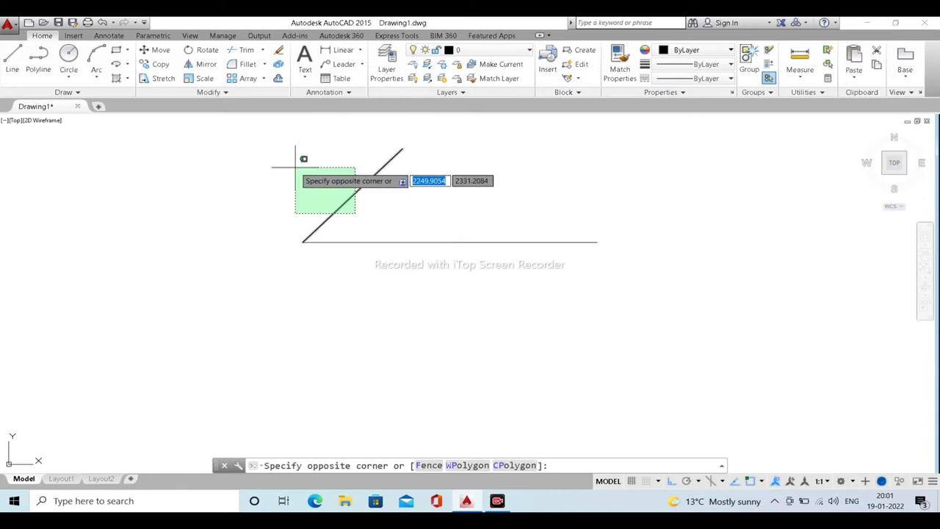
click(296, 167)
key(Escape)
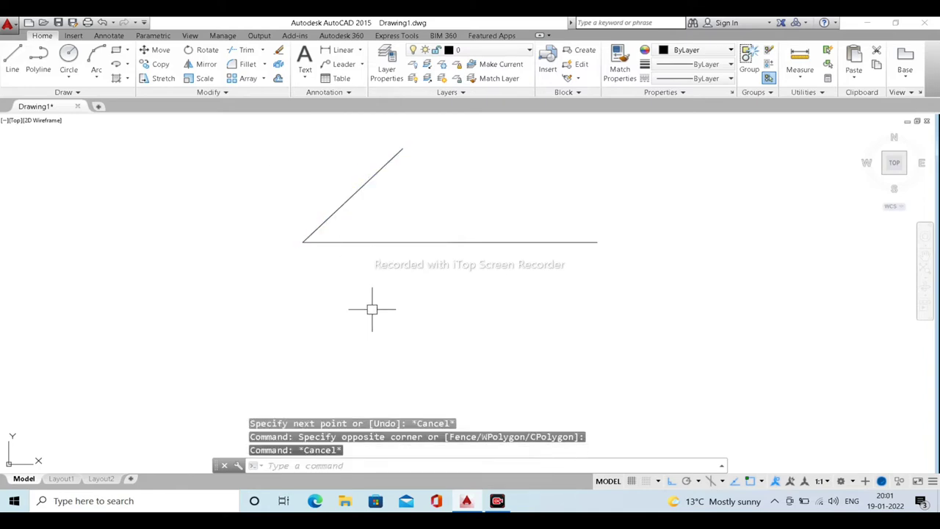
Draw a horizontal line below the angle and select it
text(l)
key(Return)
click(347, 277)
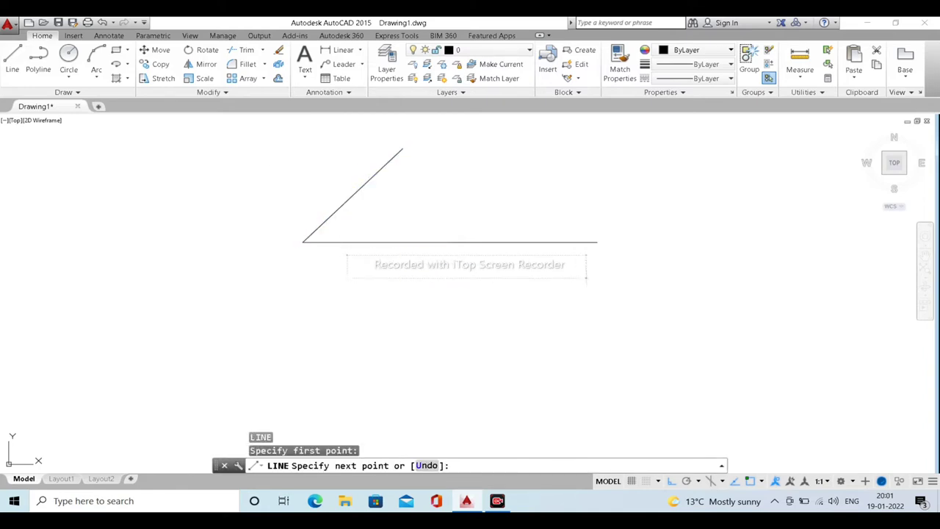
click(587, 278)
key(Escape)
click(372, 296)
click(346, 263)
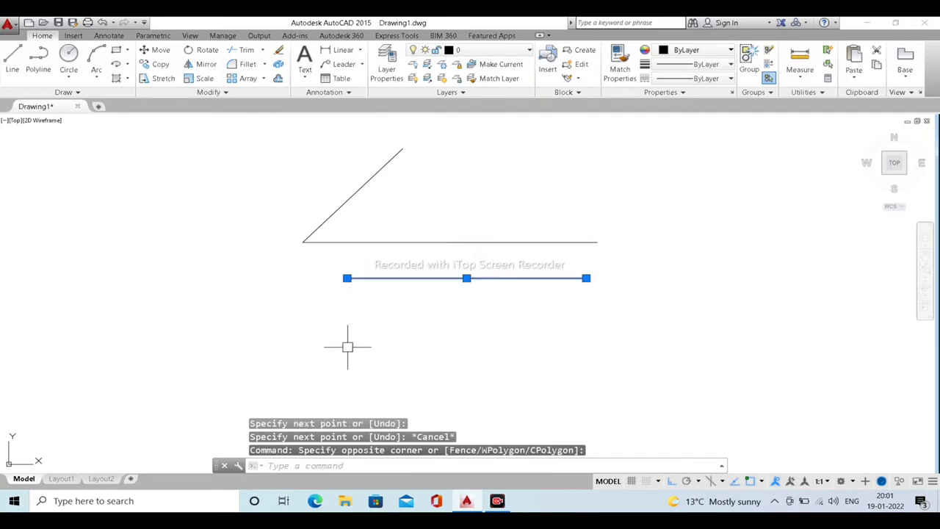
Rotate the new line 90° about its left endpoint so it stands vertical
text(R)
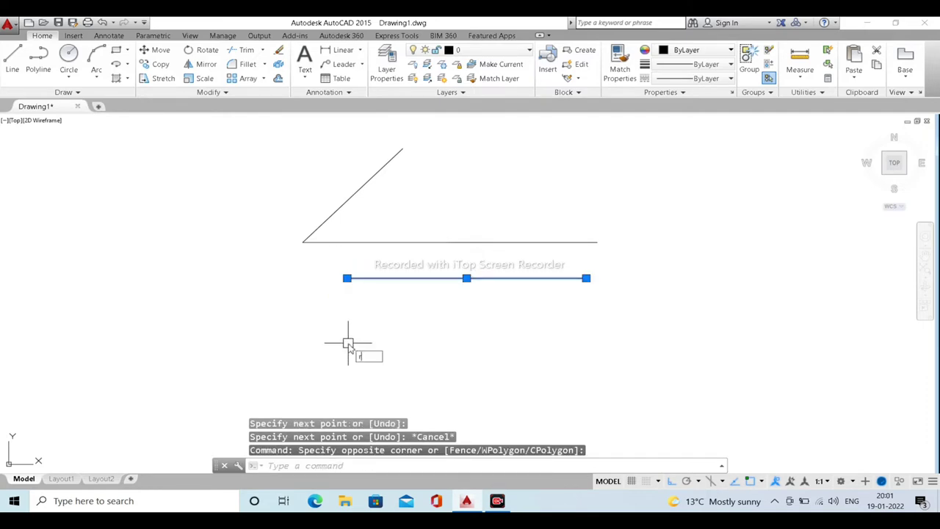
text(o)
key(Return)
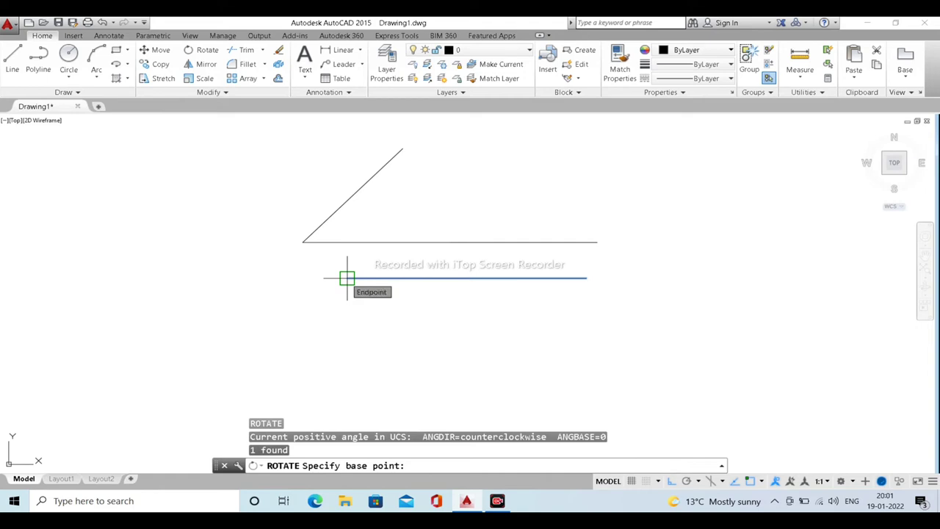
click(347, 278)
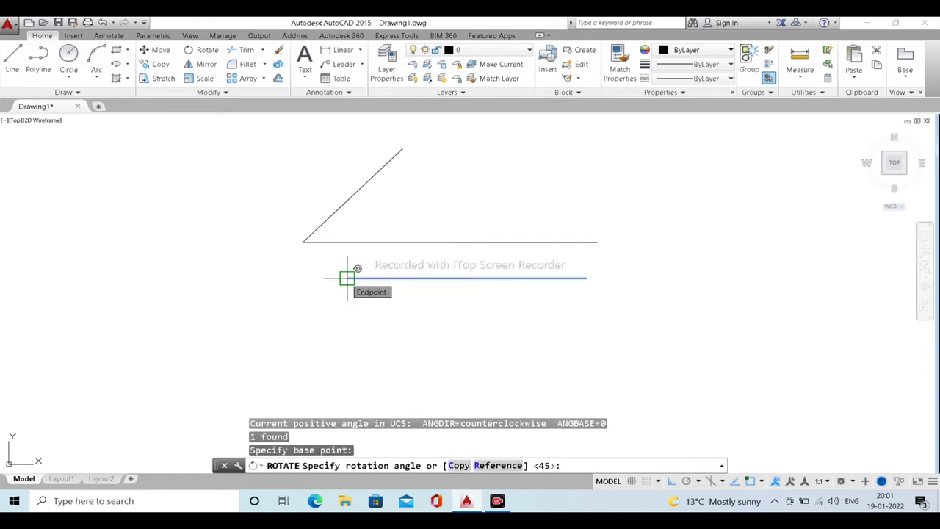
text(90)
key(Return)
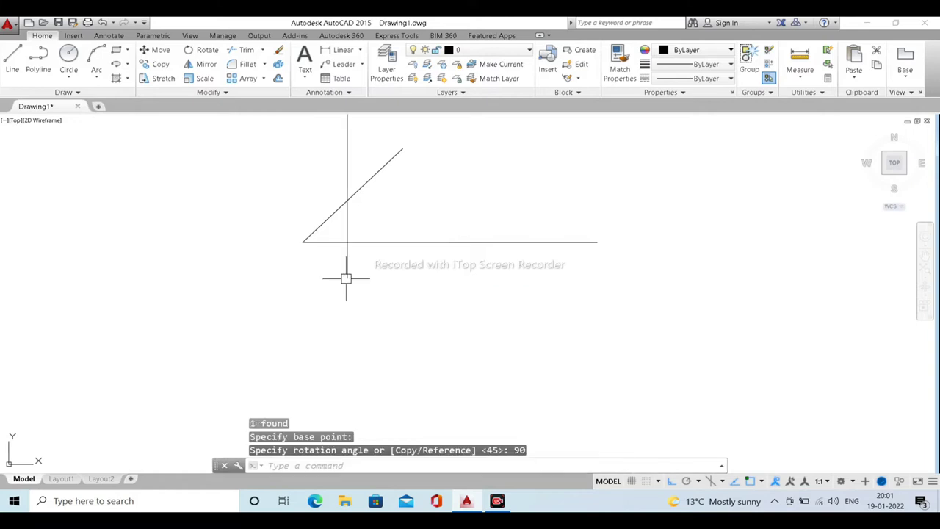
click(344, 273)
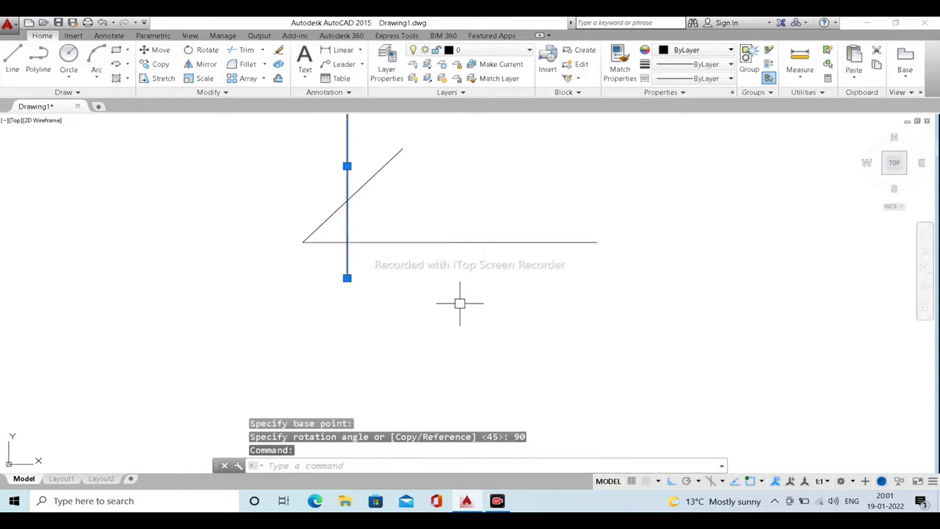
Move the vertical line left of the angle, pan the view left, and start a new line
text(m)
key(Return)
click(414, 297)
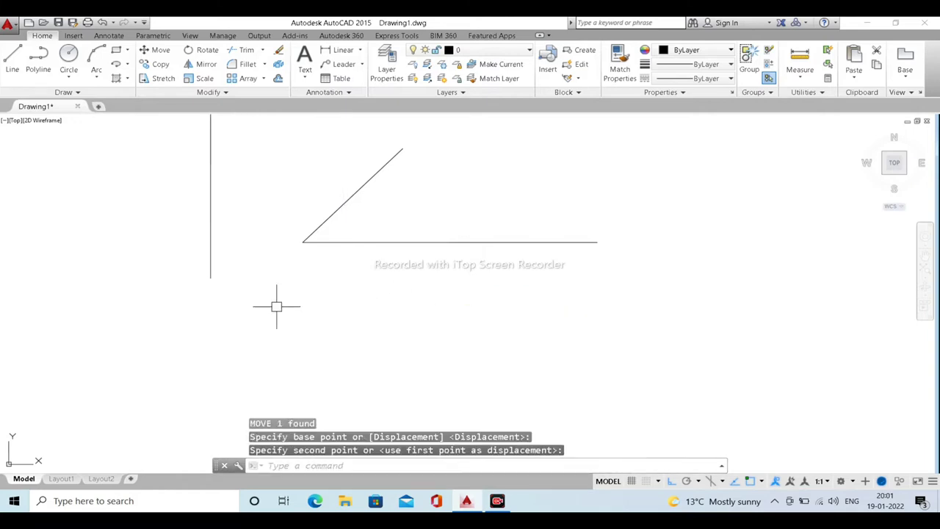
scroll(273, 304, down, 2)
mouse_move(272, 304)
middle_down()
mouse_move(428, 345)
mouse_move(370, 316)
middle_up()
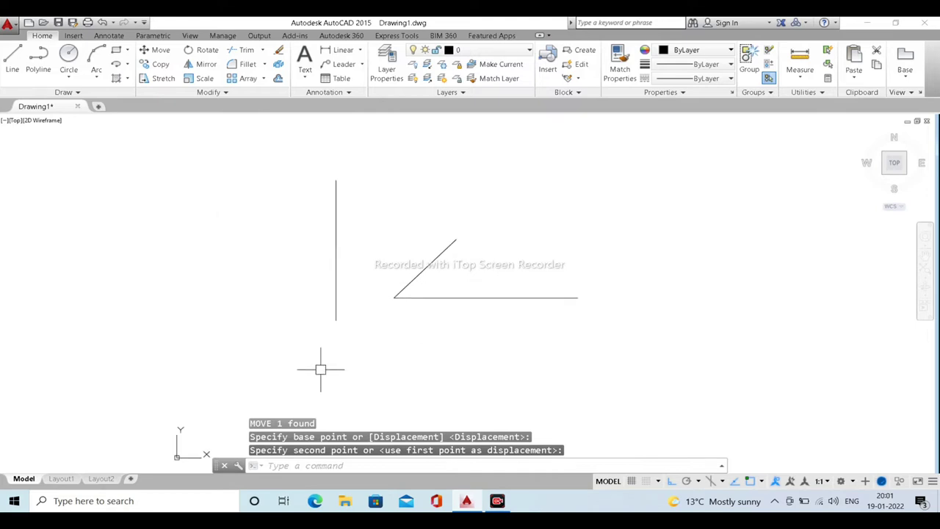
middle_drag(423, 331, 353, 330)
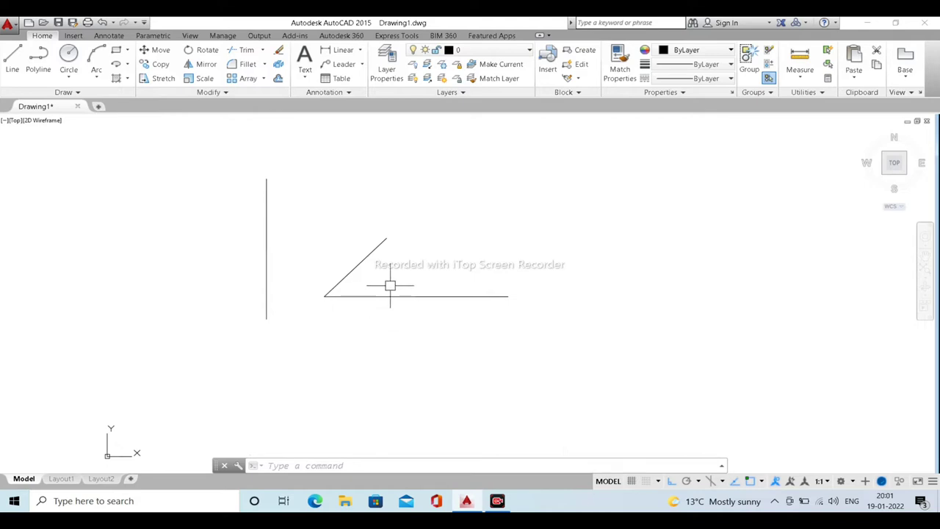
middle_drag(507, 292, 430, 286)
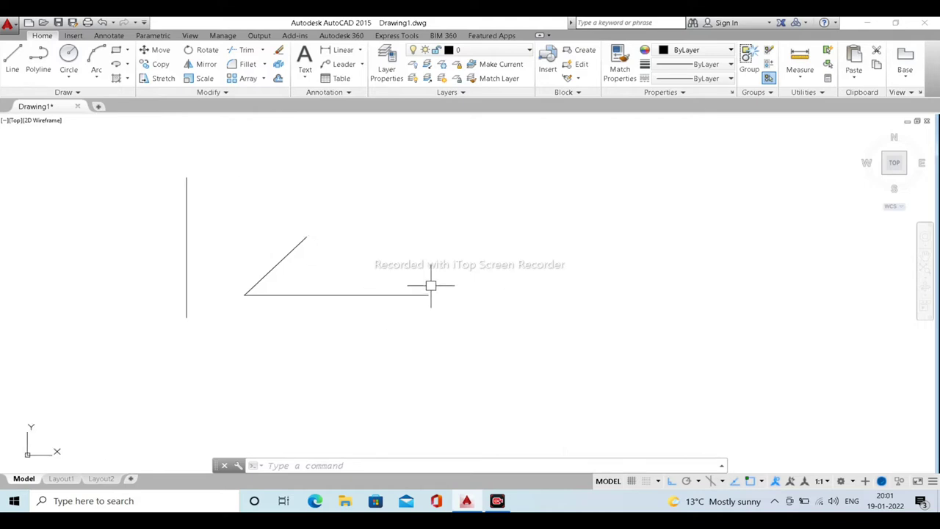
middle_drag(480, 305, 429, 308)
text(l)
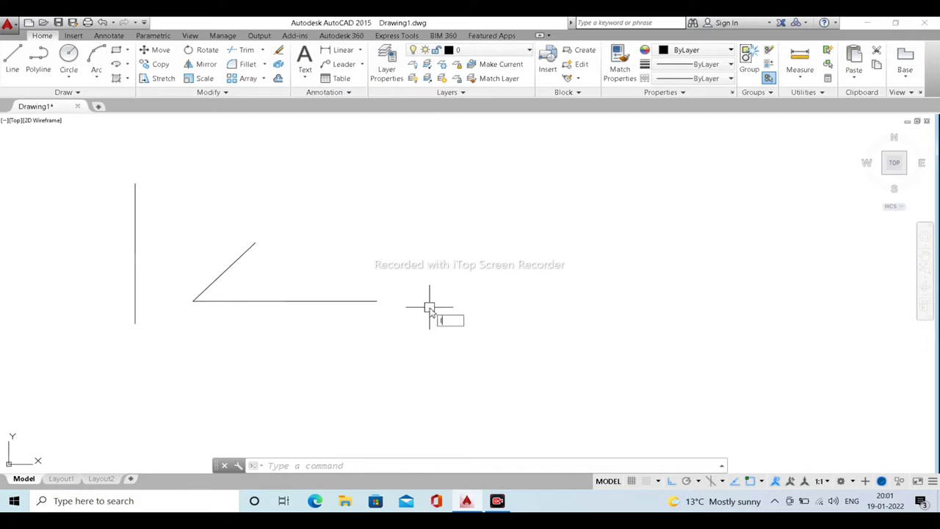
key(Return)
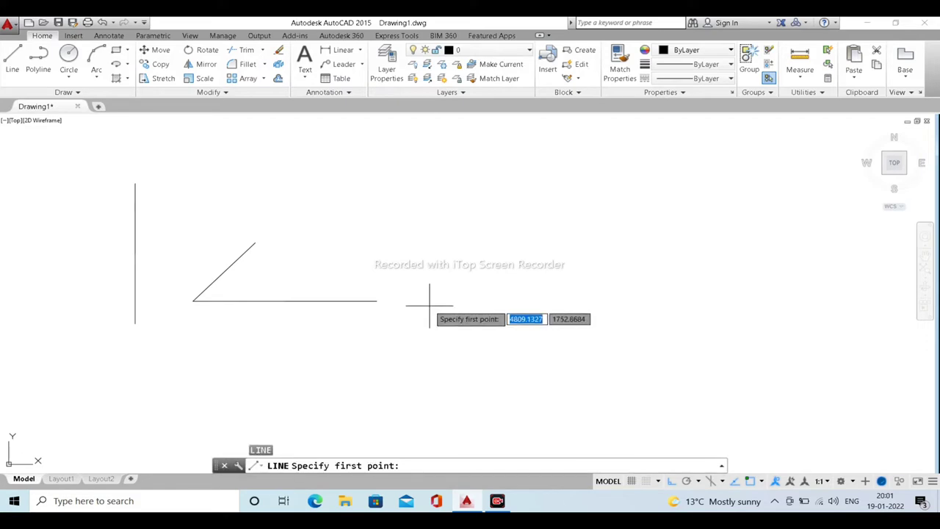
Draw a 200-unit line followed by a connected 45-unit segment, then end LINE
click(430, 305)
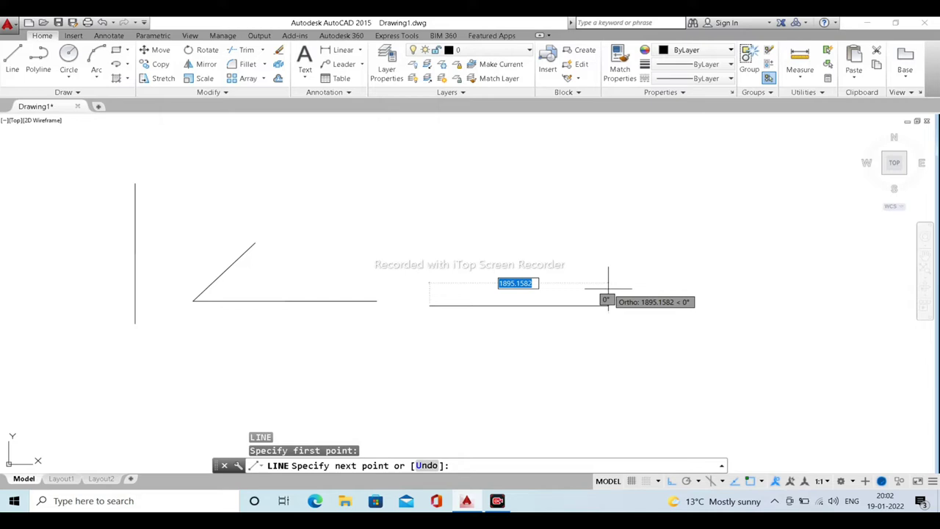
text(200)
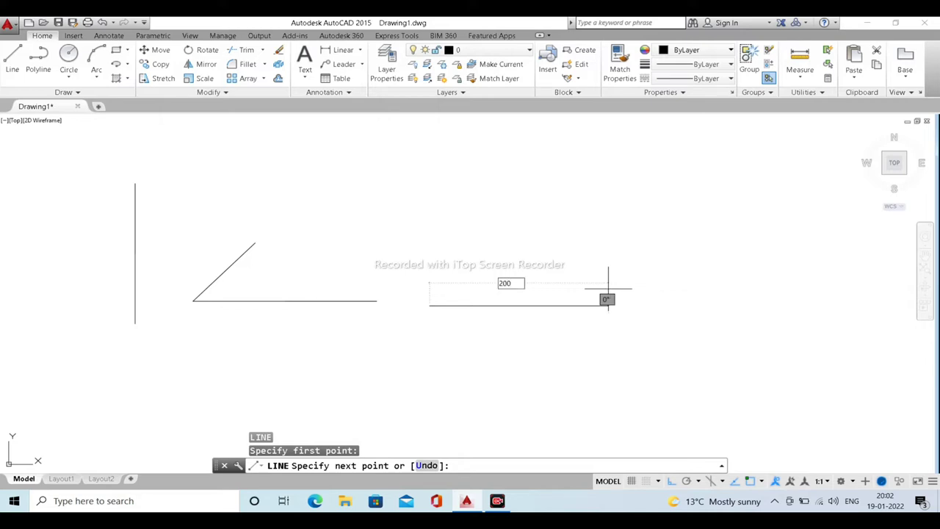
key(Return)
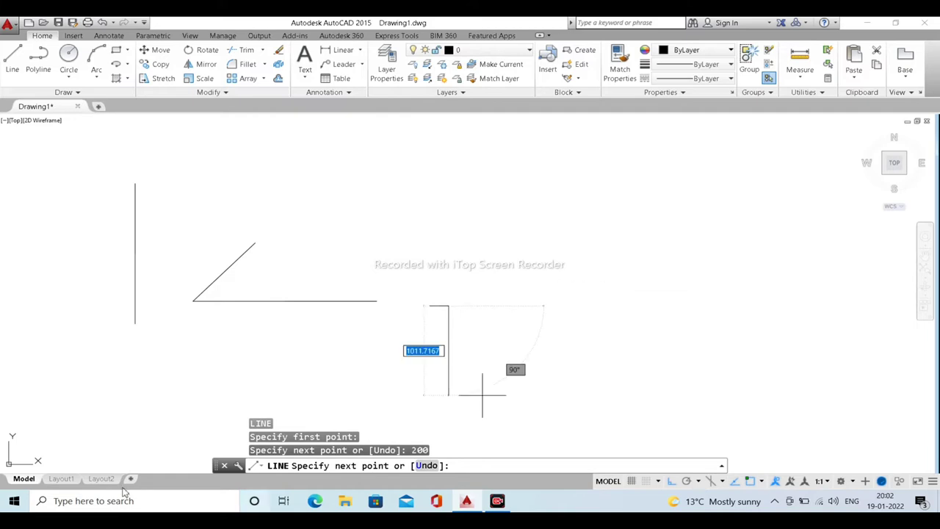
middle_drag(388, 384, 447, 184)
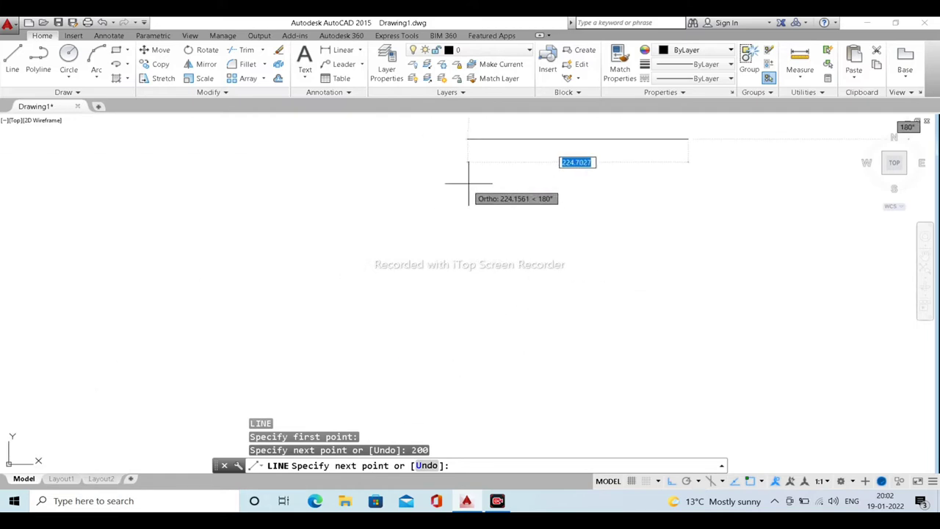
middle_drag(494, 261, 312, 402)
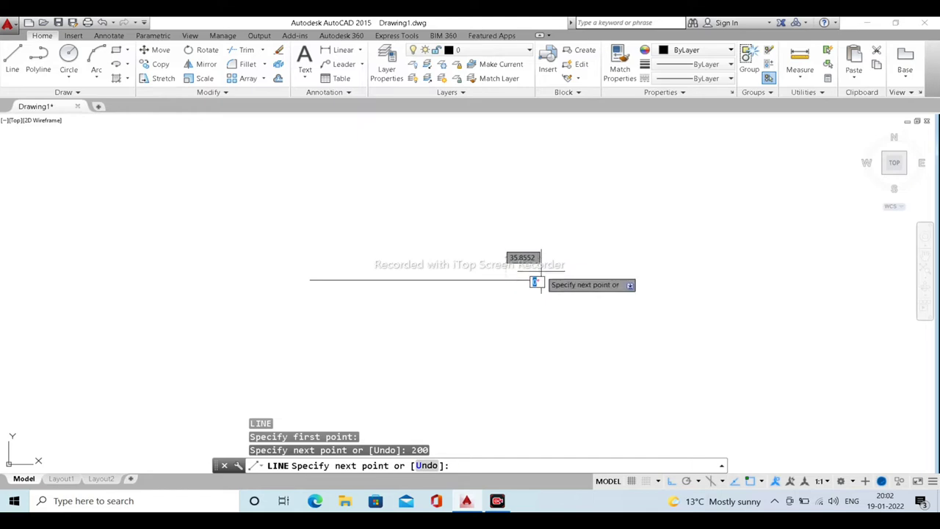
text(45)
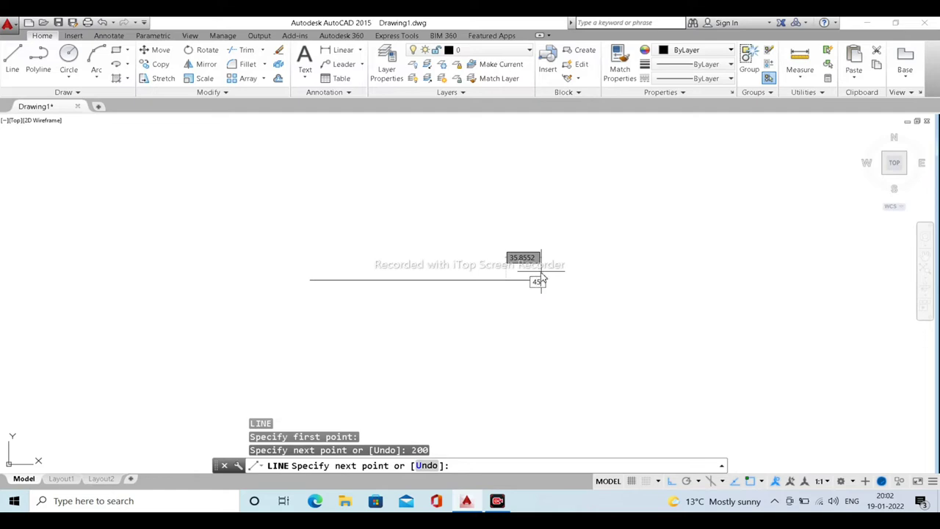
key(Return)
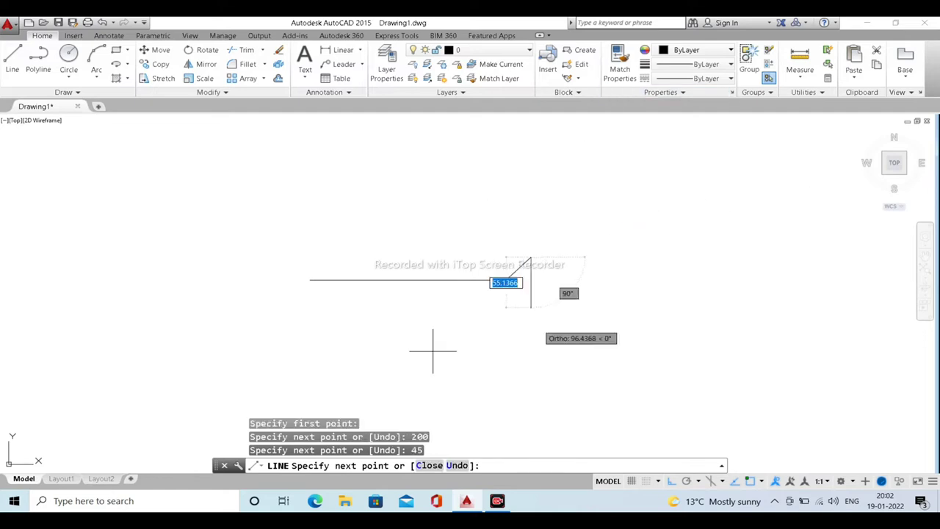
scroll(528, 288, up, 1)
scroll(528, 288, up, 1)
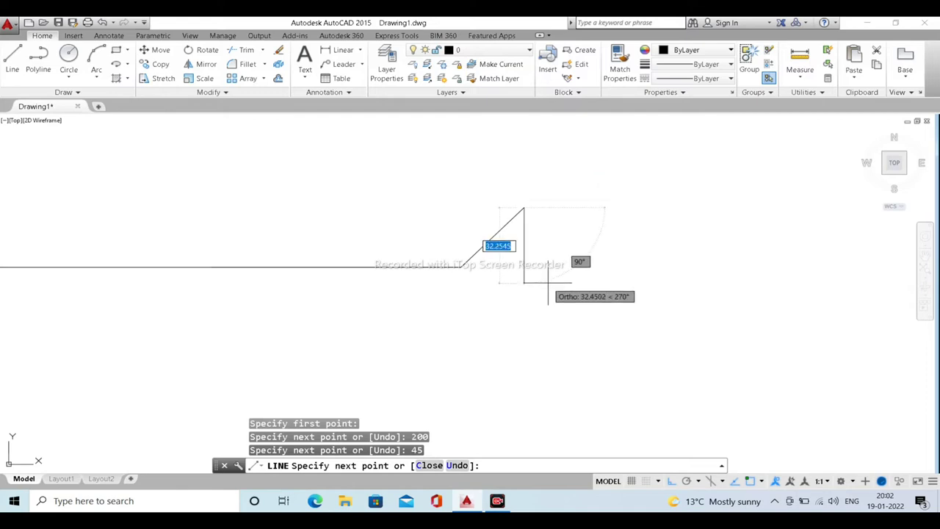
key(Escape)
scroll(536, 255, down, 3)
Erase the 200-unit line and its 45-unit segment
click(560, 310)
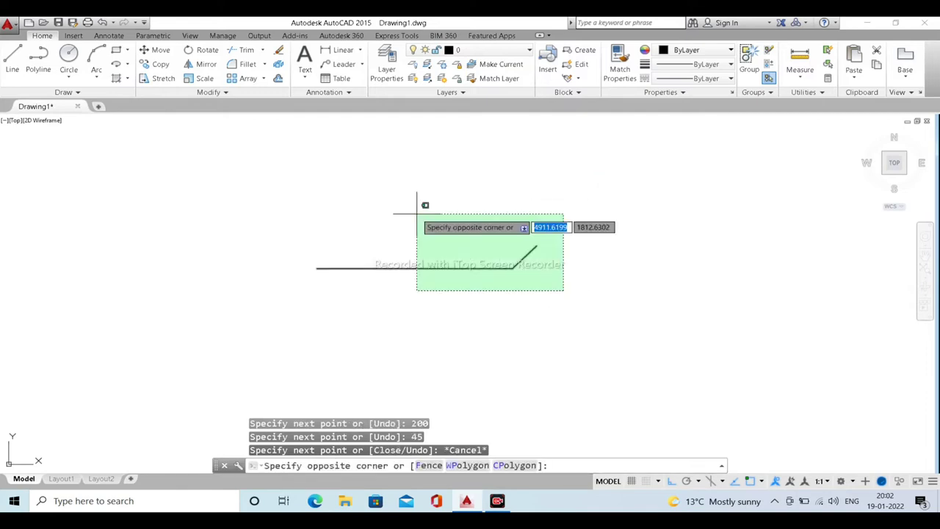
click(416, 214)
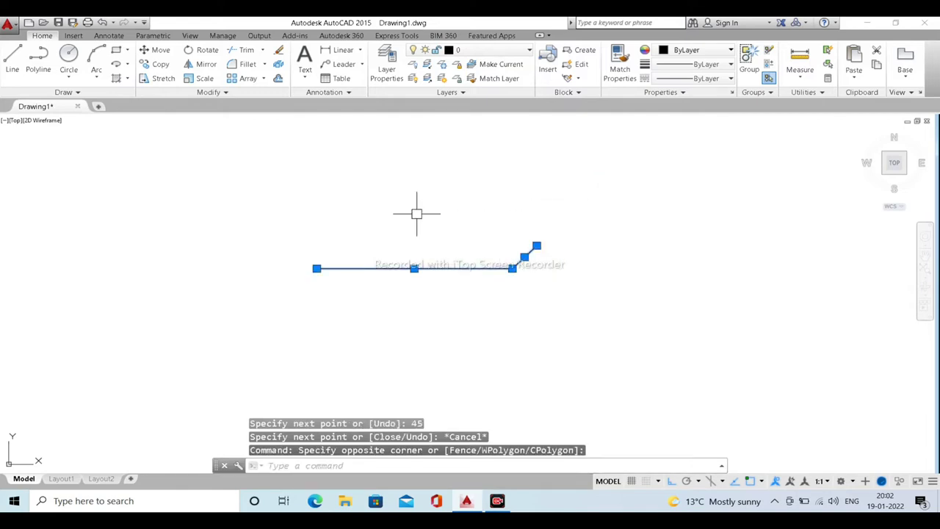
key(Delete)
Draw a 200-unit line at 45° and start a DLI linear dimension
text(l)
key(Return)
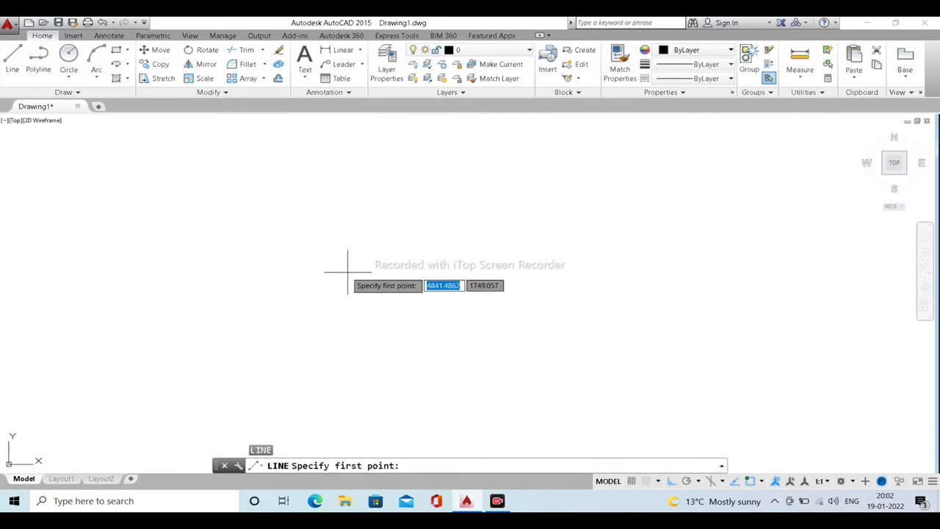
click(334, 271)
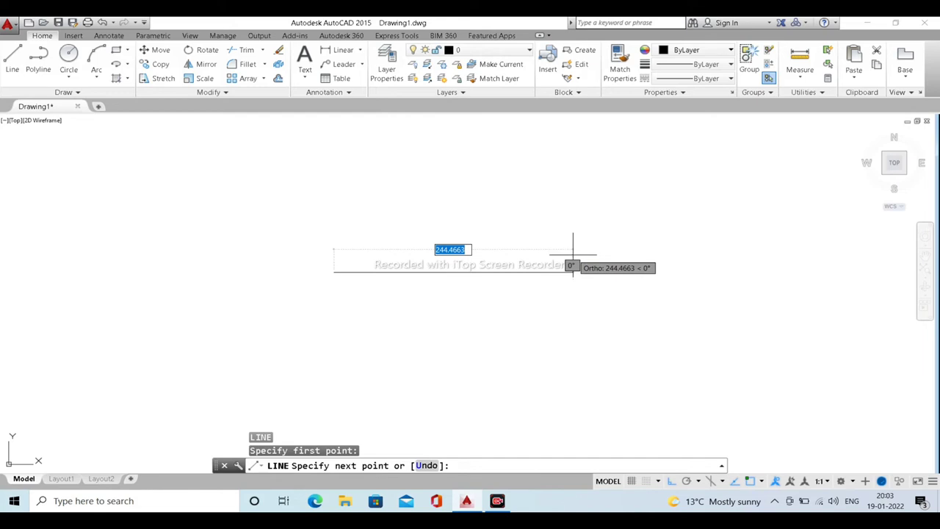
text(200)
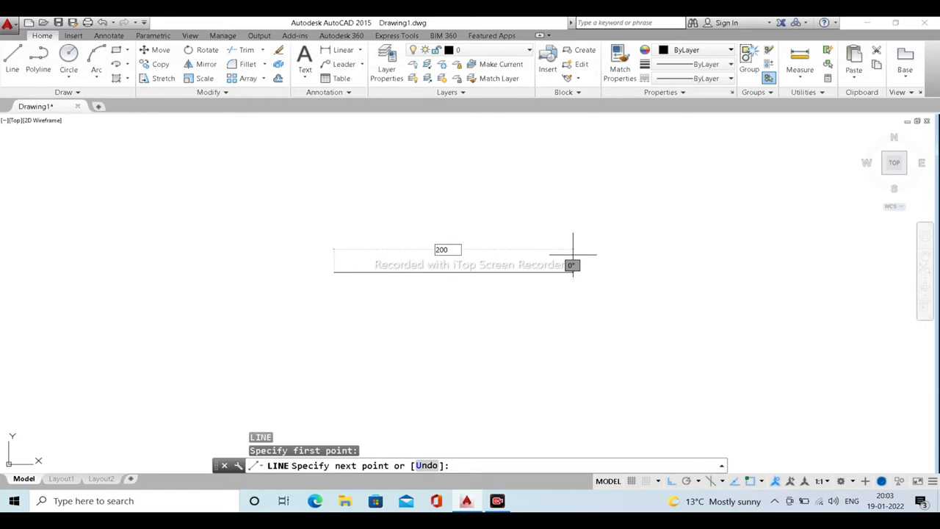
key(Tab)
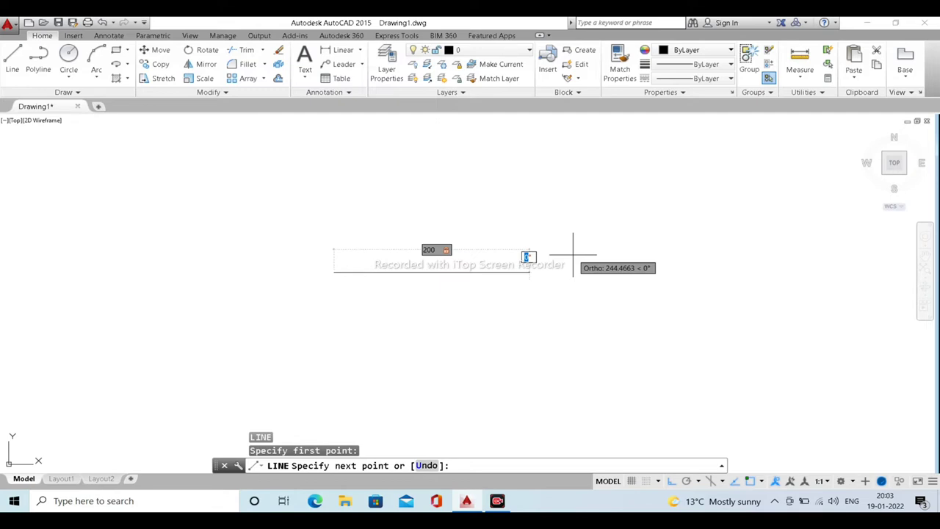
text(45)
key(Return)
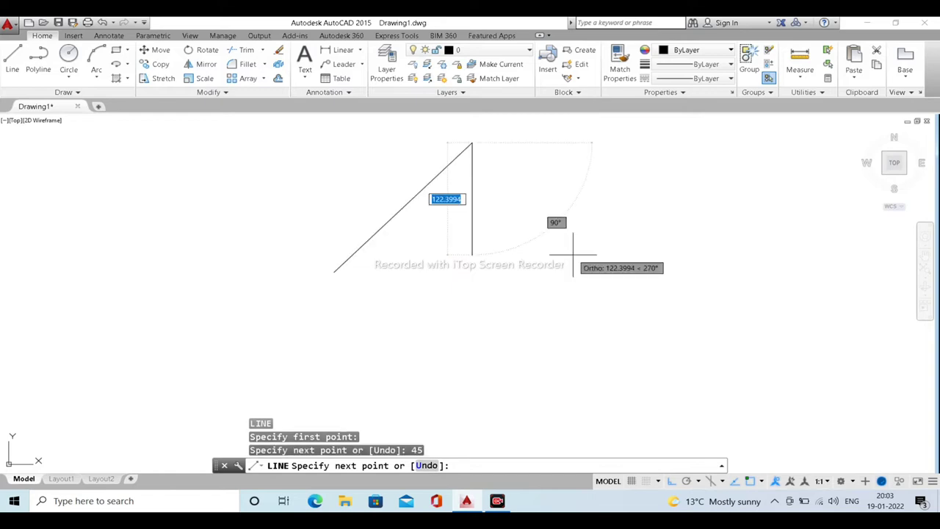
key(Escape)
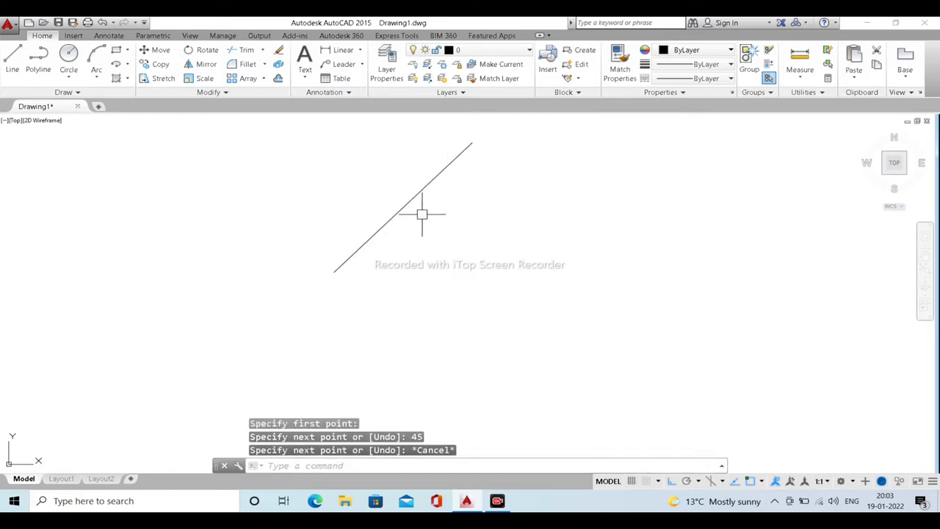
text(dli)
key(Return)
Attempt linear dimensions on the diagonal line and cancel them
click(335, 271)
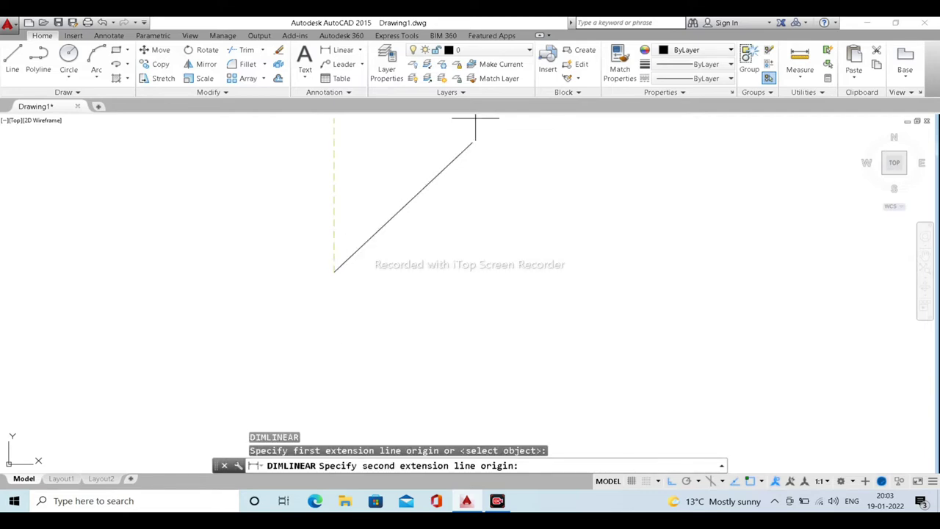
click(473, 142)
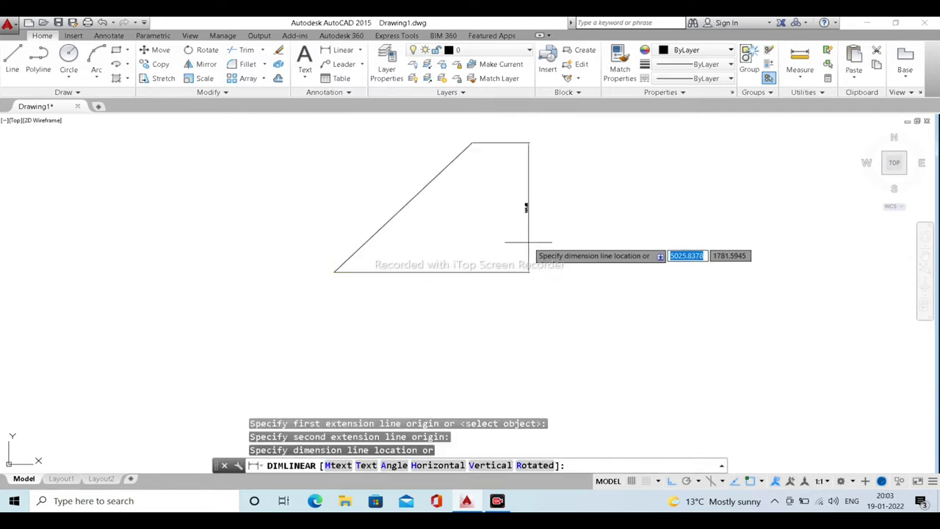
key(Escape)
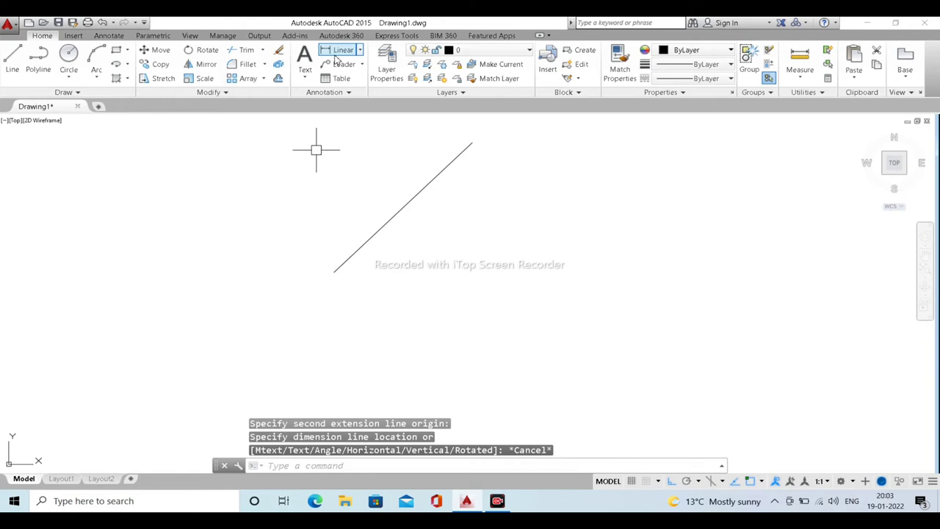
click(342, 50)
click(334, 271)
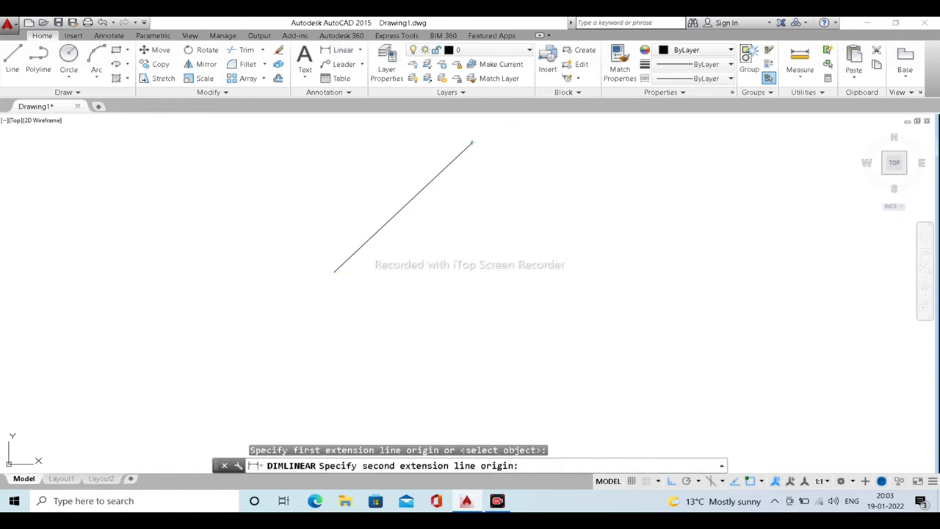
key(Escape)
Add an aligned dimension reading 200 to the slanted line
click(360, 50)
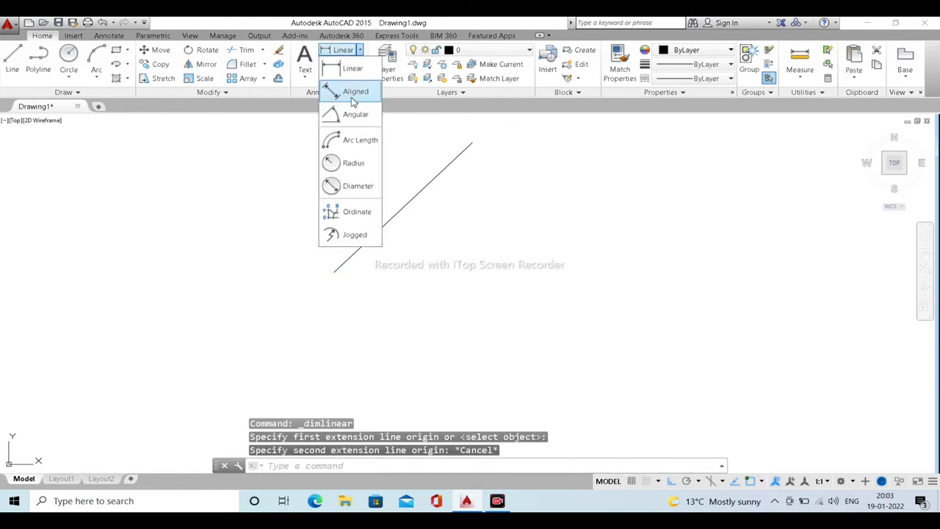
click(357, 90)
click(334, 272)
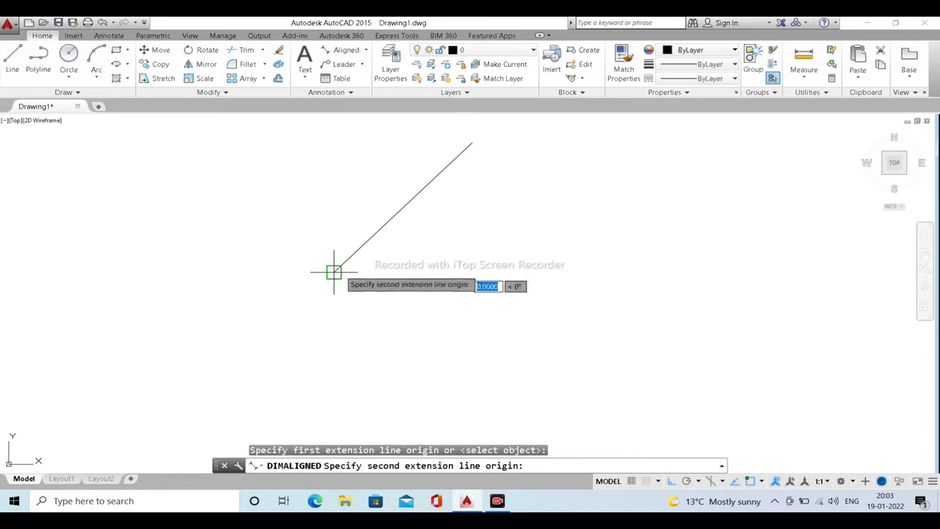
click(471, 143)
click(476, 205)
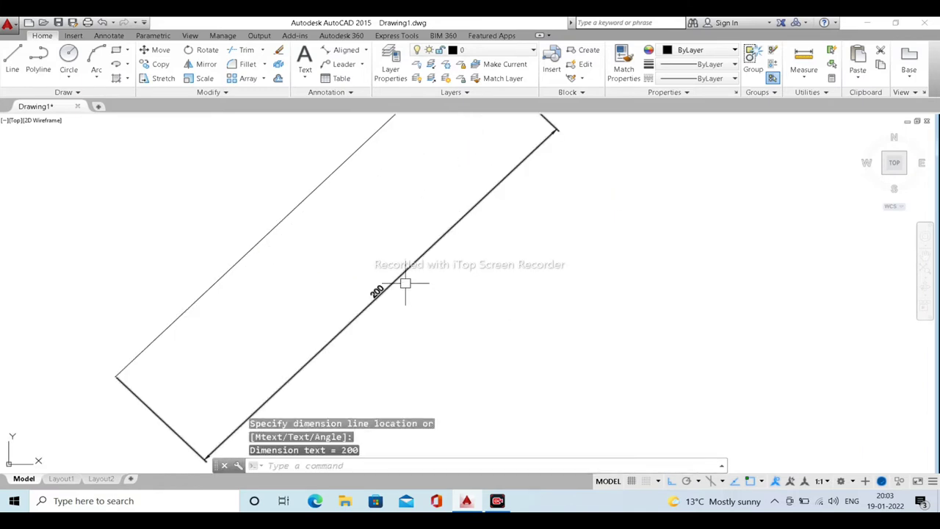
Window-select the slanted line together with its dimension
scroll(405, 285, down, 2)
scroll(406, 233, down, 2)
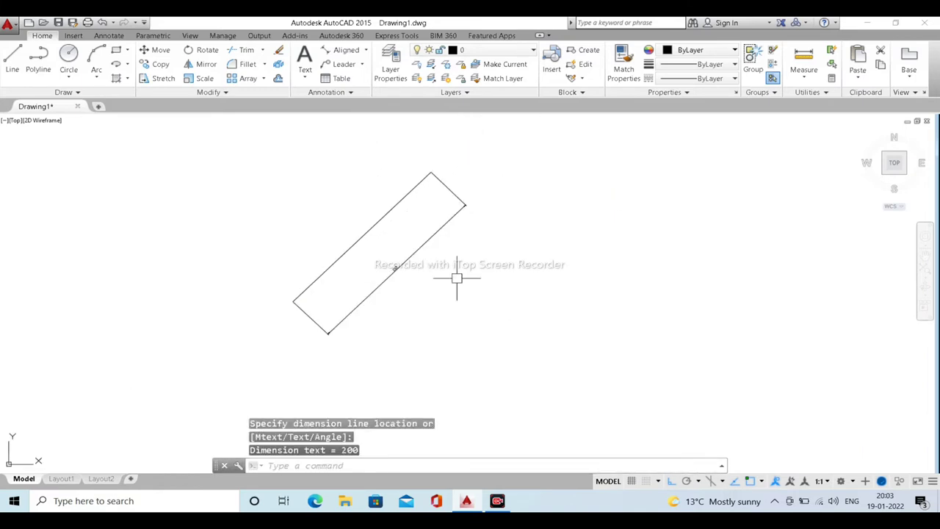
click(642, 313)
click(434, 254)
Erase the slanted line, its dimension, and the three leftover lines
key(Delete)
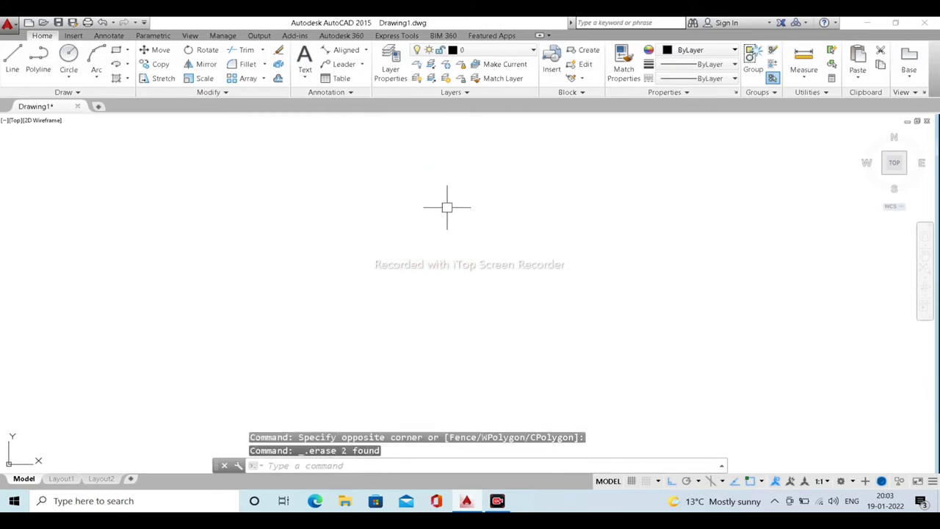
scroll(534, 238, down, 3)
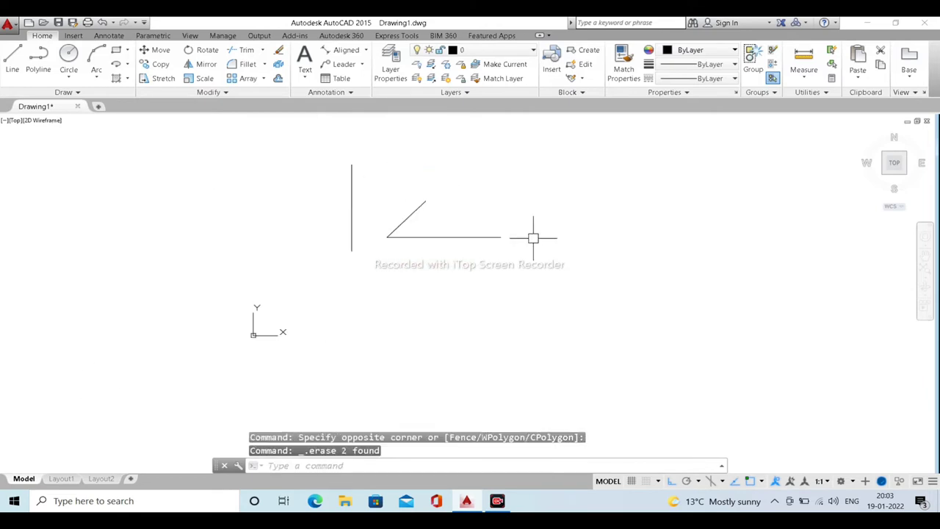
click(290, 130)
key(Delete)
Pan the view and cancel an accidentally started Arc
scroll(405, 238, up, 3)
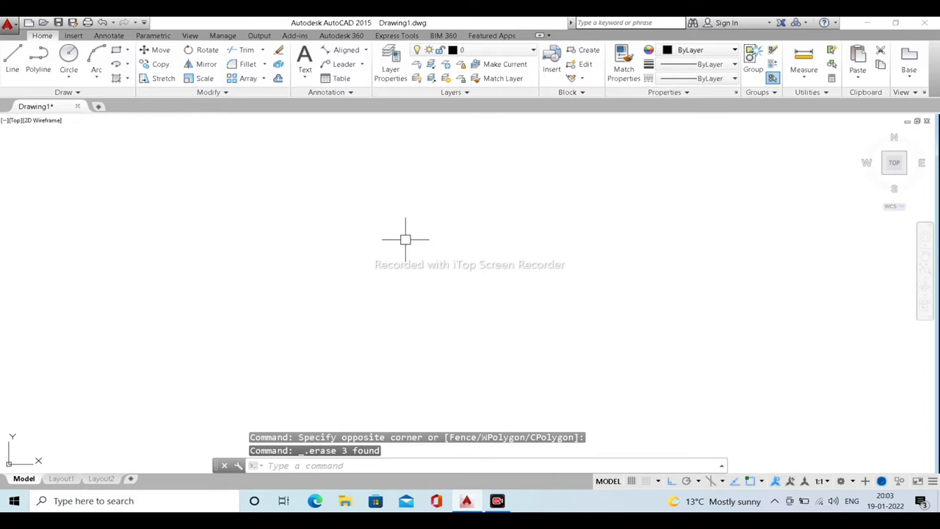
middle_drag(369, 252, 369, 209)
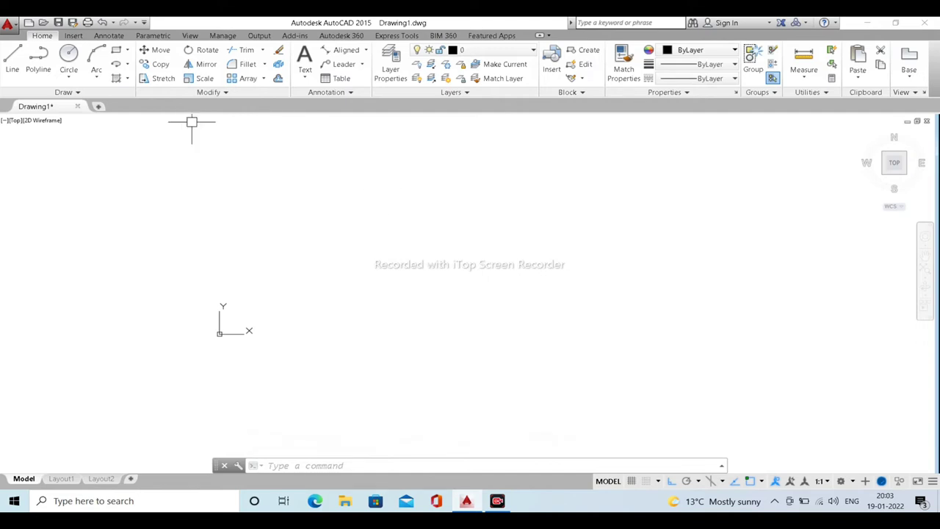
click(96, 59)
key(Escape)
Draw a near-square rectangle to the right of the origin and expand the Arc methods list
click(116, 49)
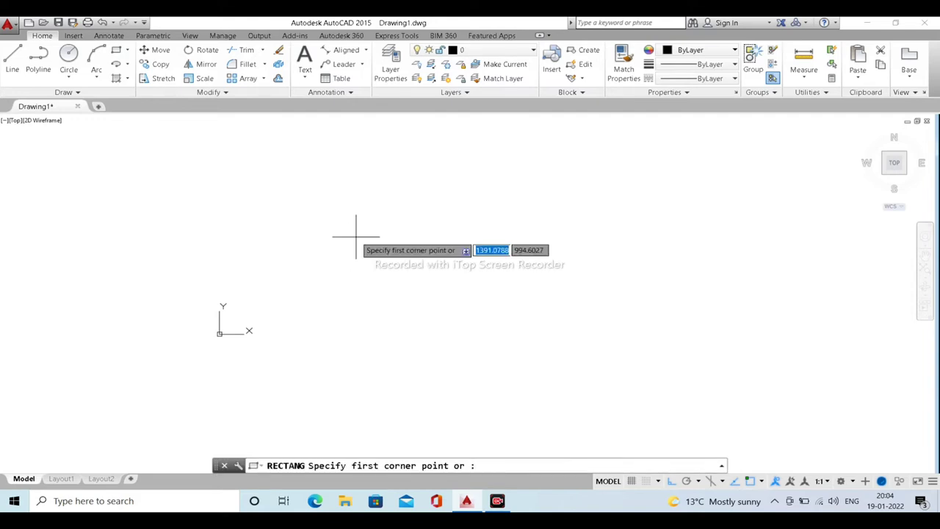
click(357, 236)
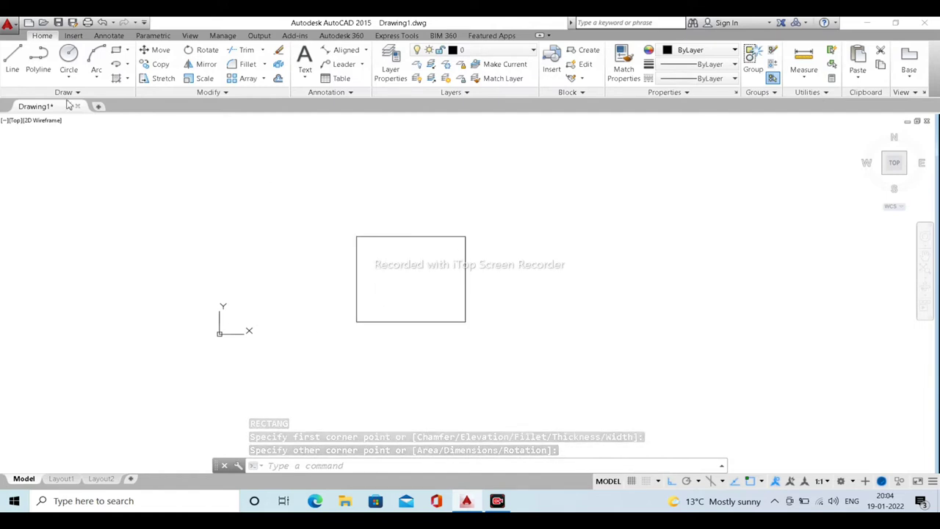
click(98, 79)
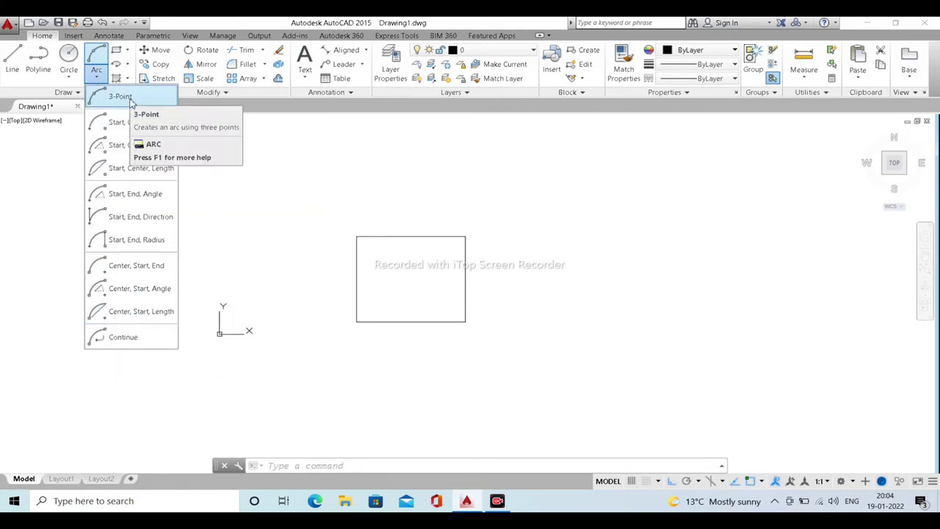
click(130, 100)
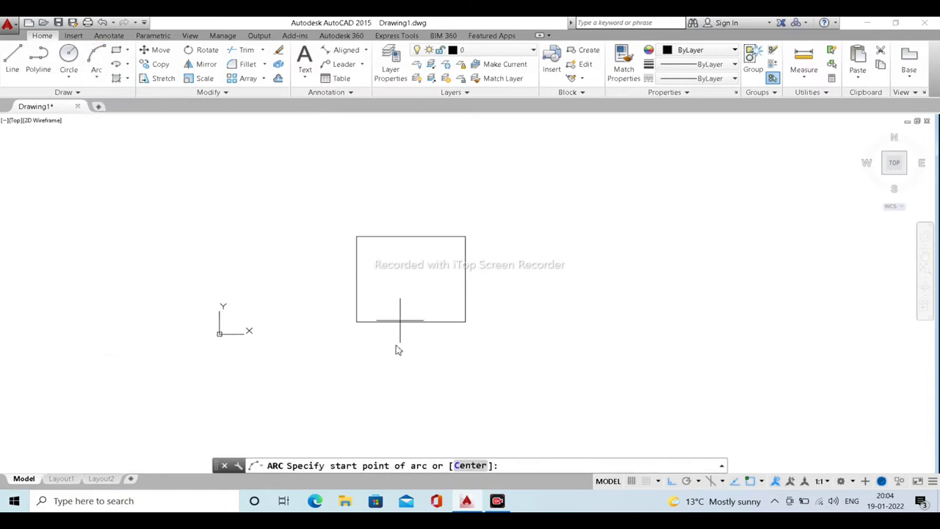
click(356, 321)
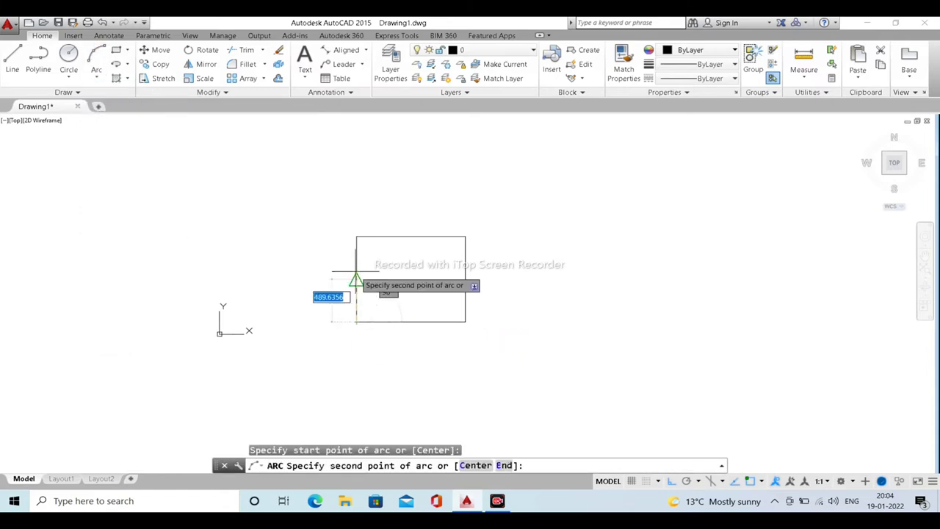
click(356, 279)
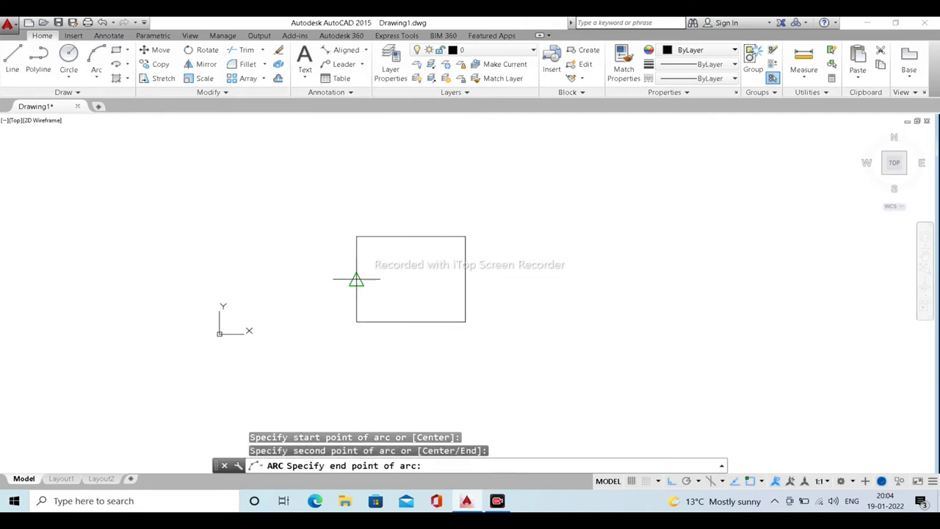
click(411, 236)
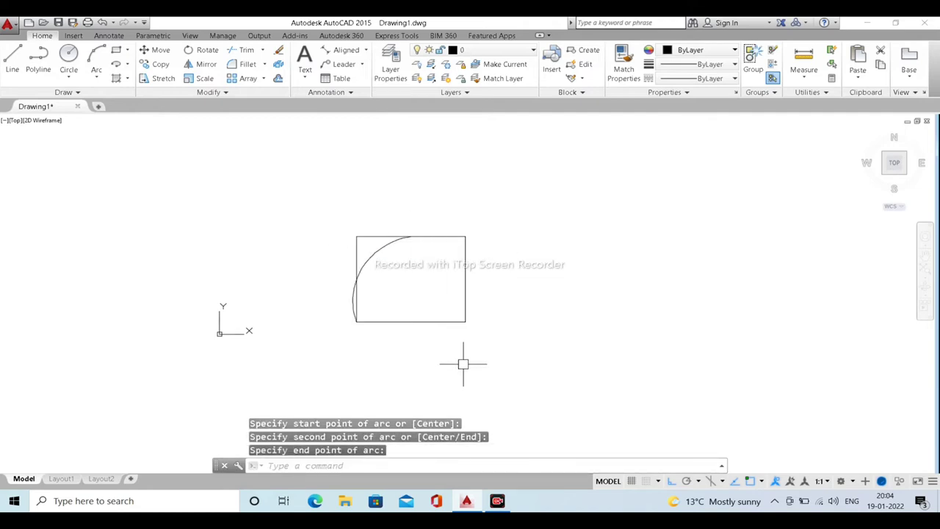
click(369, 250)
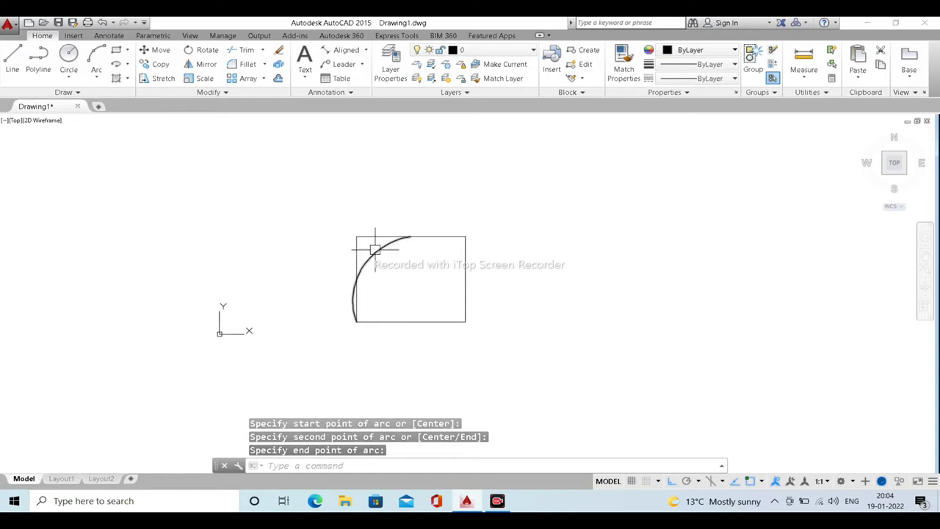
key(Delete)
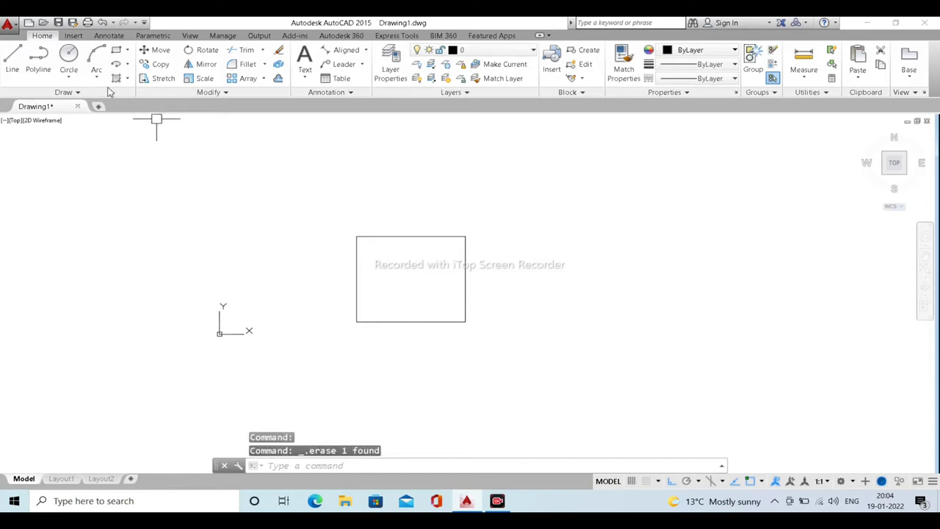
click(96, 63)
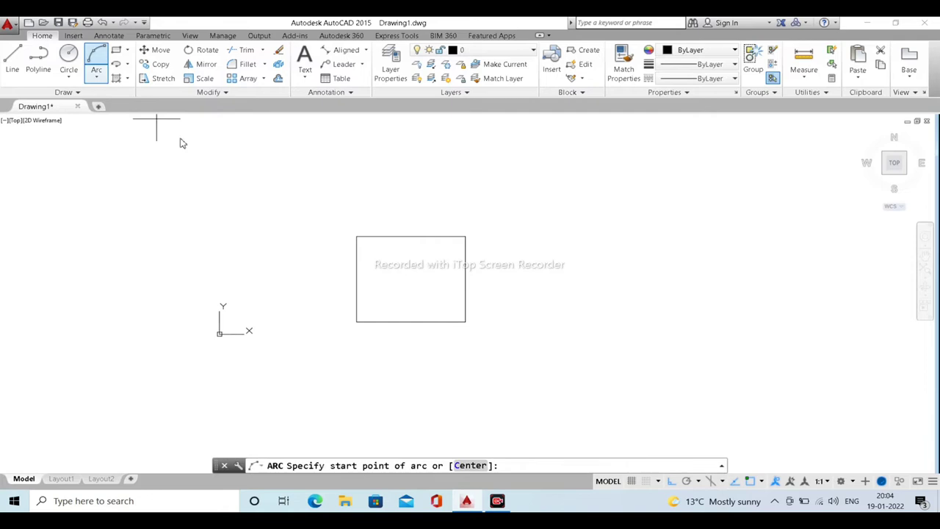
click(410, 237)
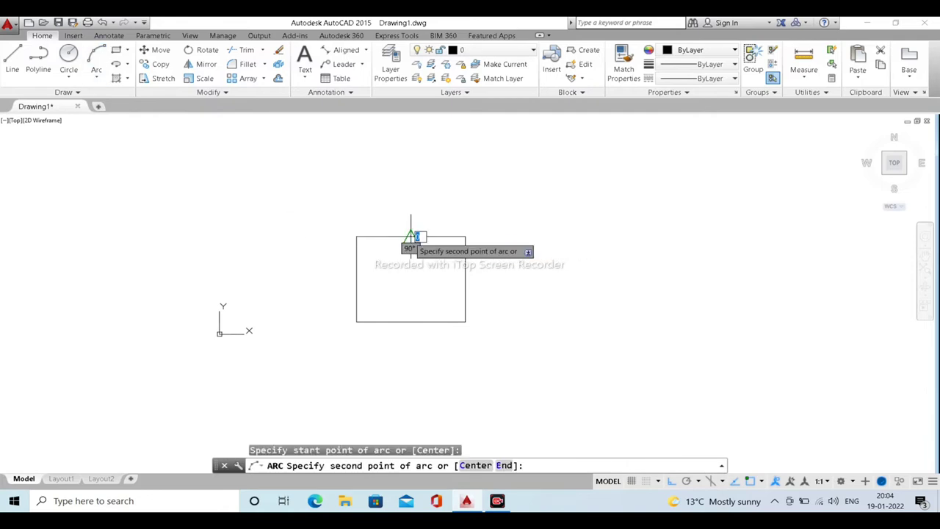
click(465, 279)
click(411, 321)
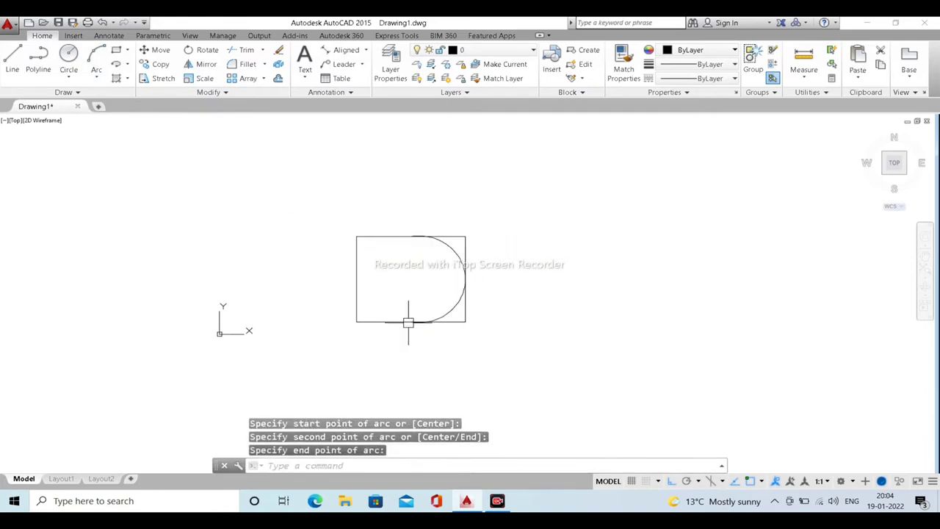
click(450, 313)
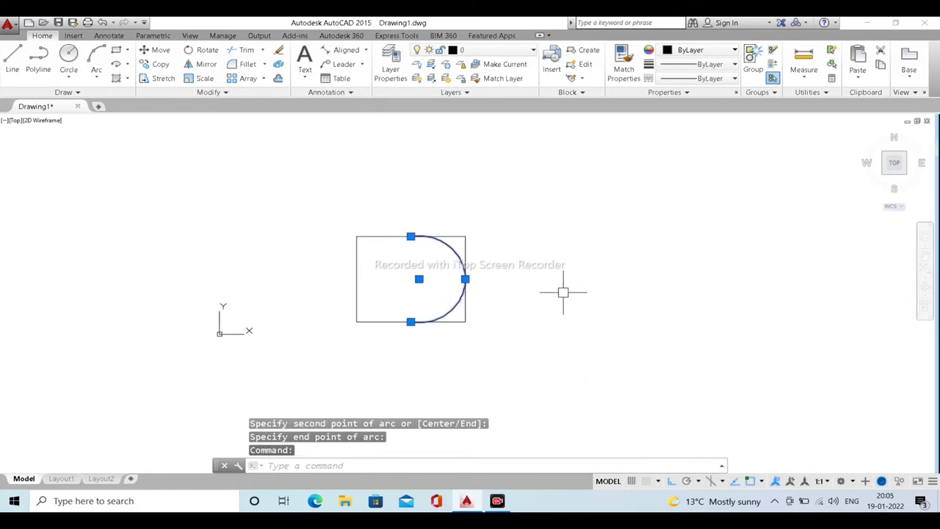
key(Escape)
click(458, 299)
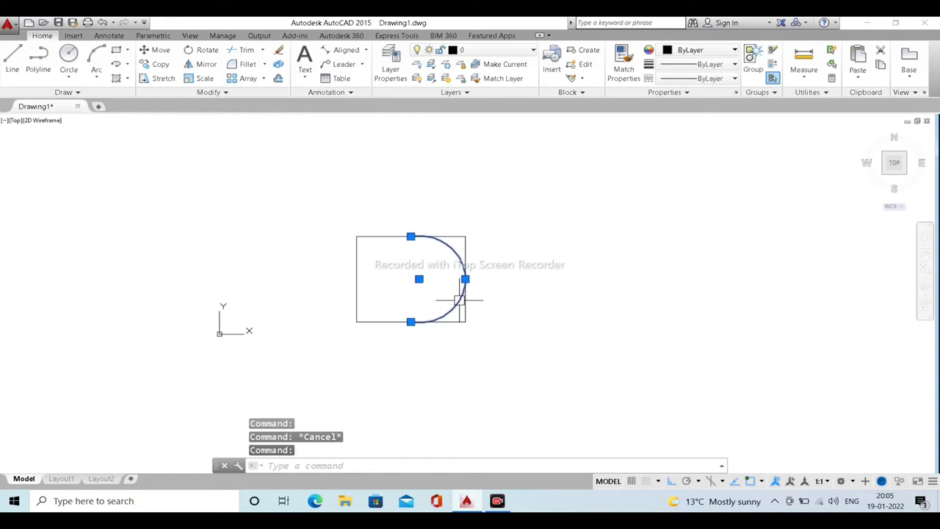
key(Delete)
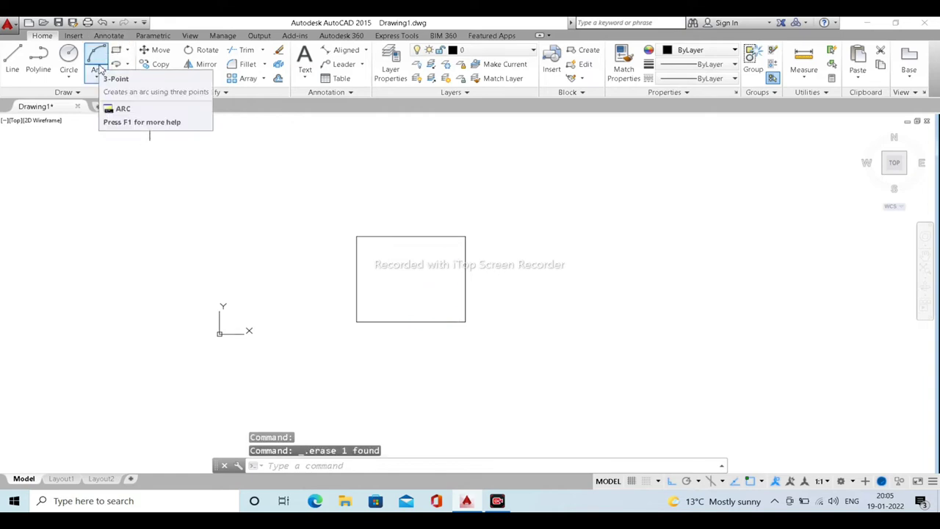
Draw a Start, Center, End arc from the top-edge midpoint through the rectangle centre to the bottom midpoint
click(101, 74)
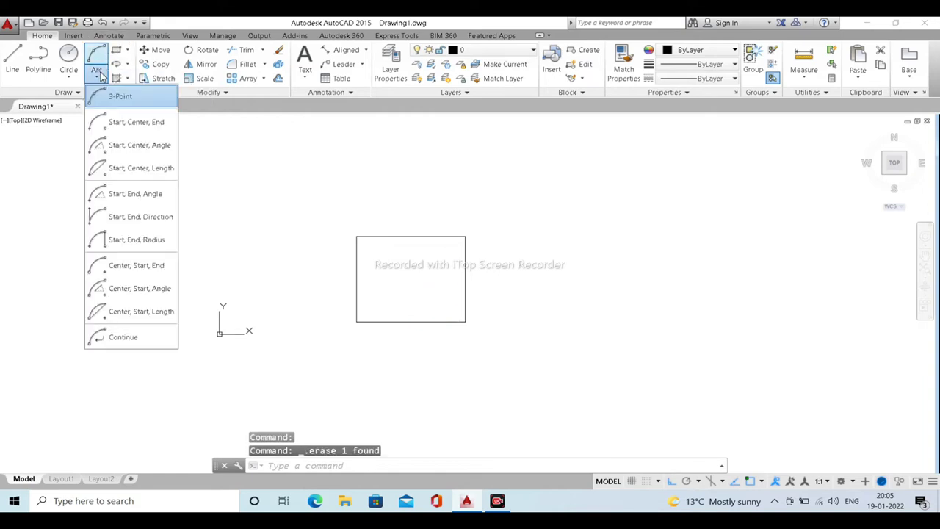
click(127, 123)
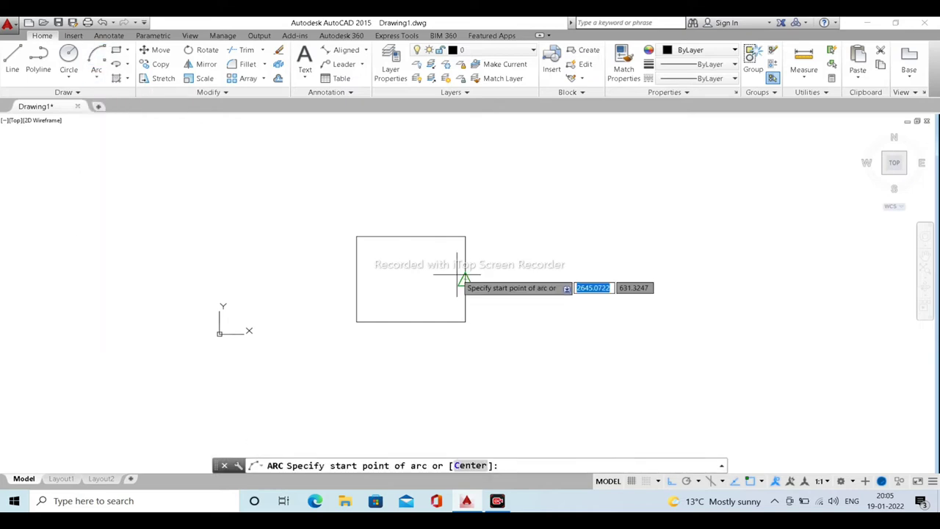
click(411, 236)
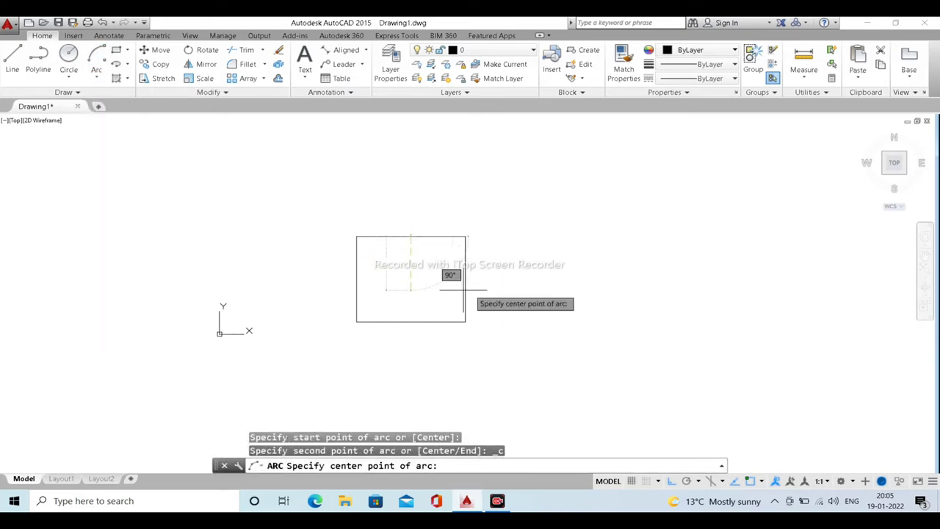
click(406, 281)
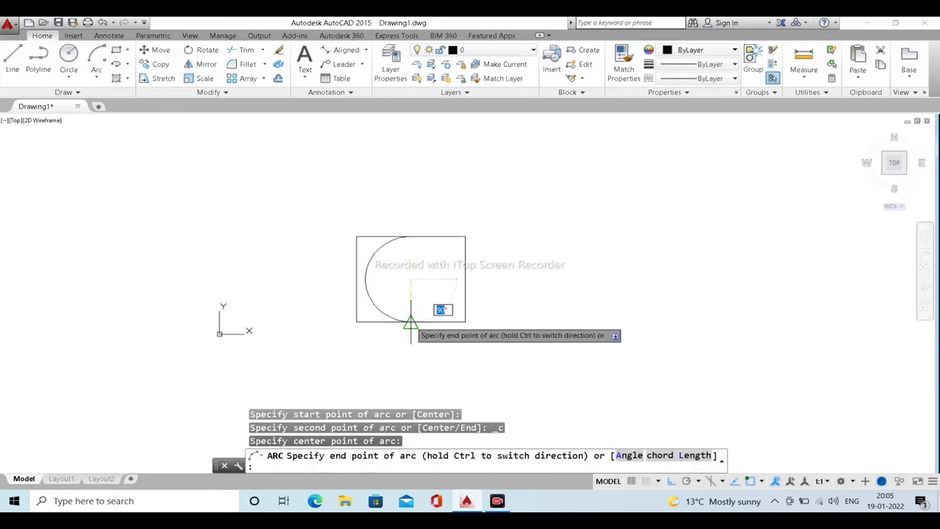
click(409, 320)
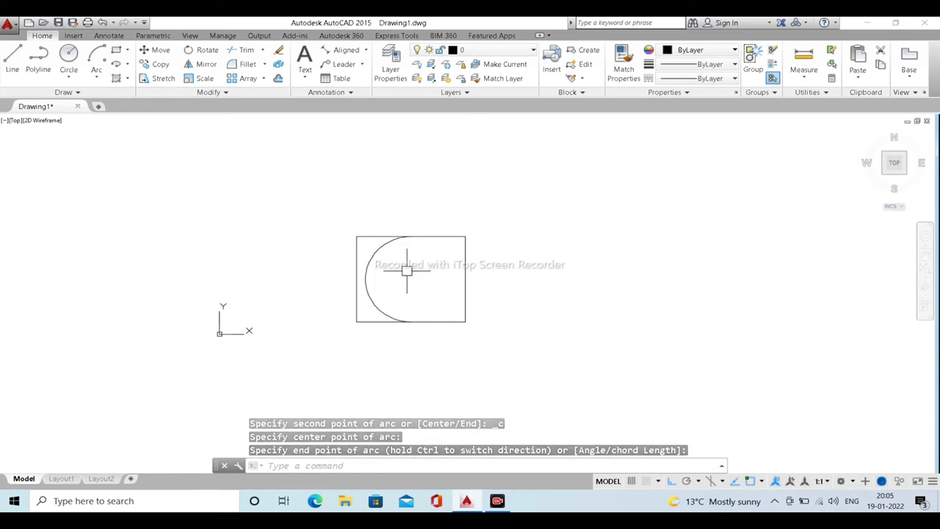
Draw the same arc again, then erase both overlapping arcs
click(97, 59)
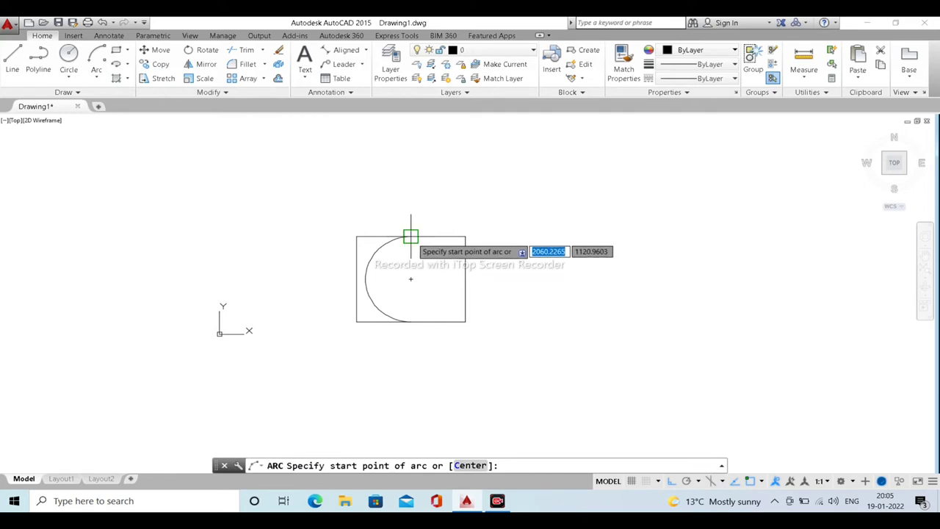
click(410, 235)
click(410, 278)
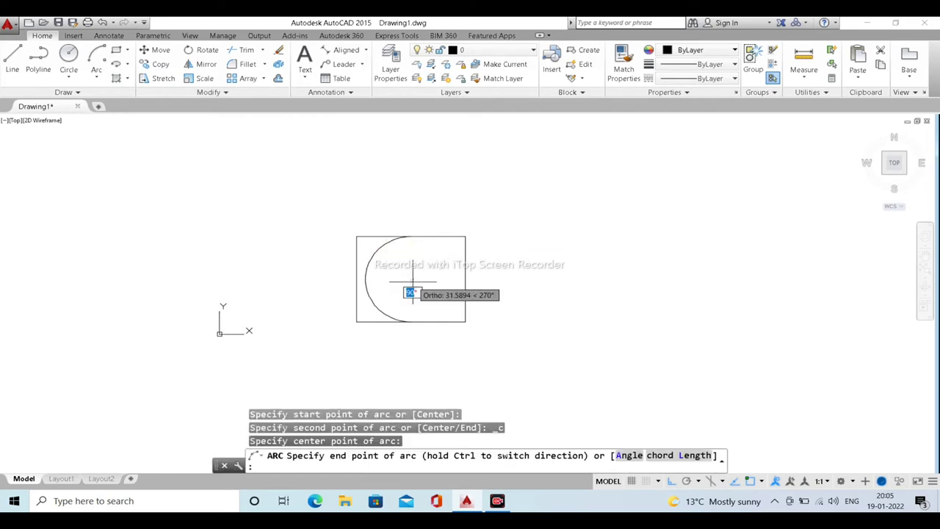
click(410, 321)
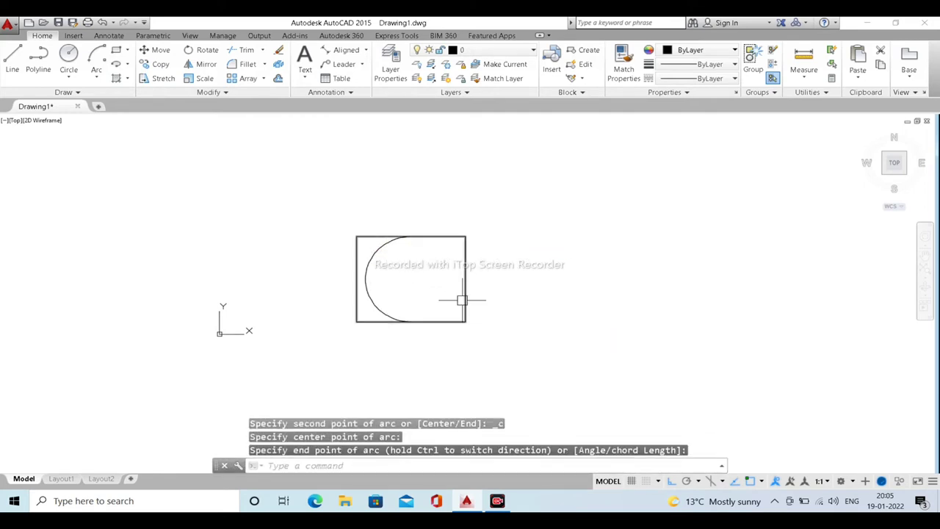
click(394, 243)
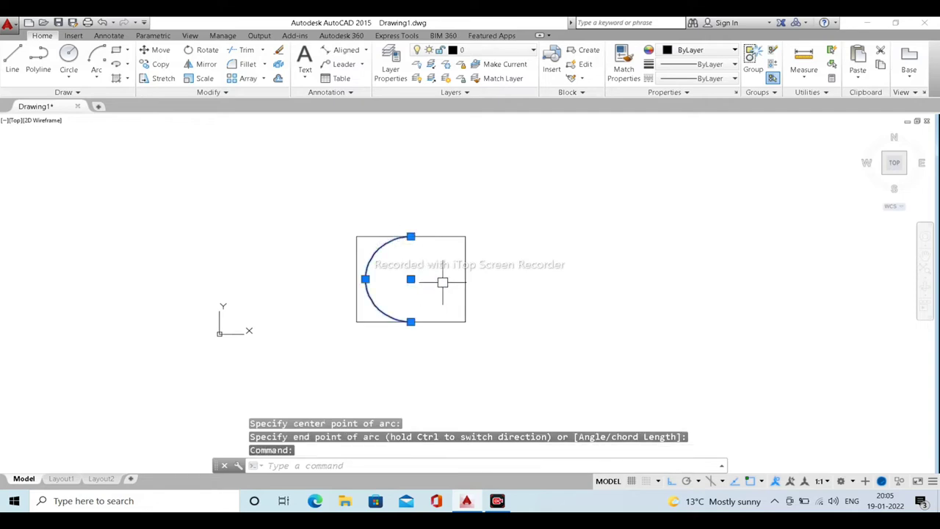
key(Delete)
click(373, 250)
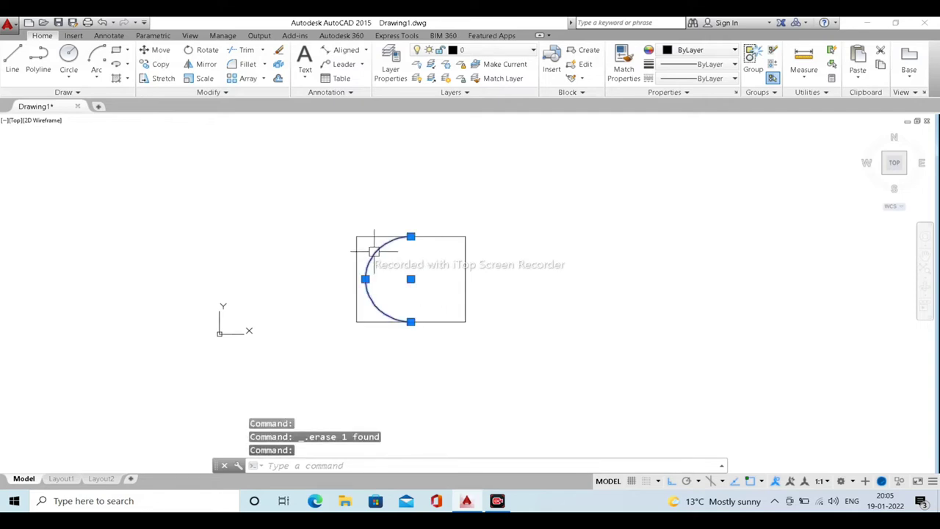
key(Delete)
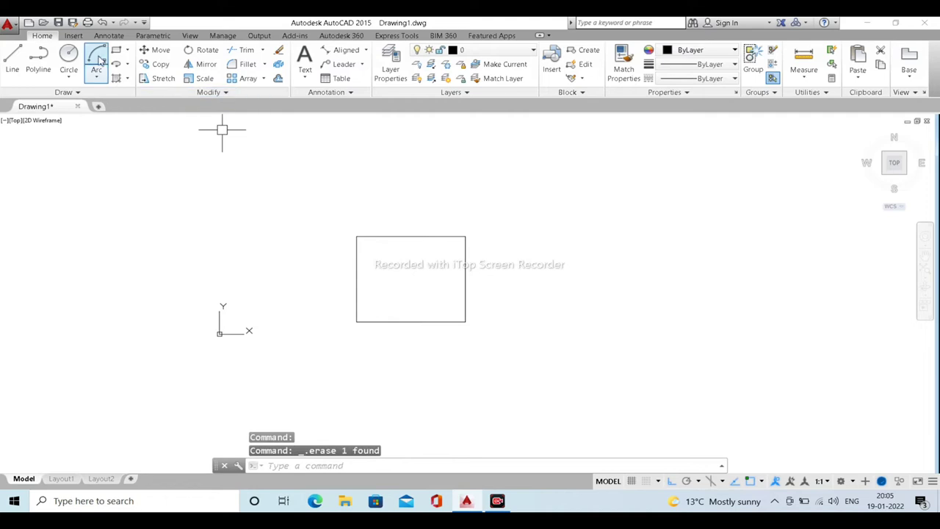
Redraw the arc with ARC and the Centre option: top midpoint, rectangle centre, bottom midpoint
text(a)
key(Return)
click(410, 236)
text(c)
key(Return)
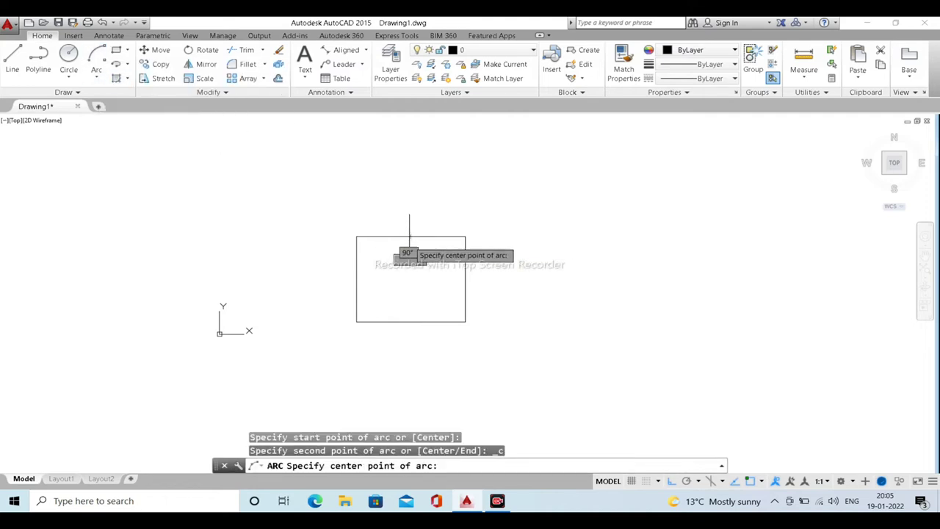
click(411, 279)
click(411, 321)
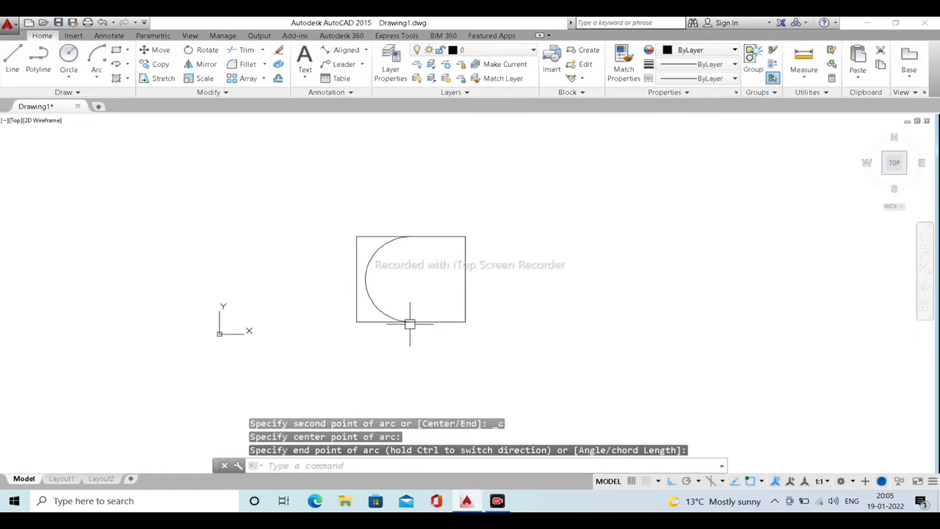
Select the new semicircular arc to check it, then deselect it
click(458, 307)
click(384, 237)
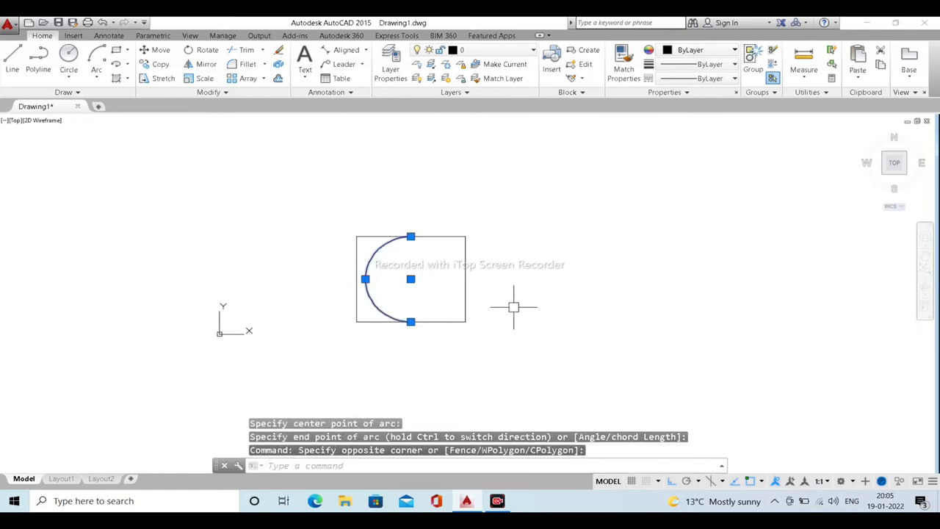
key(Escape)
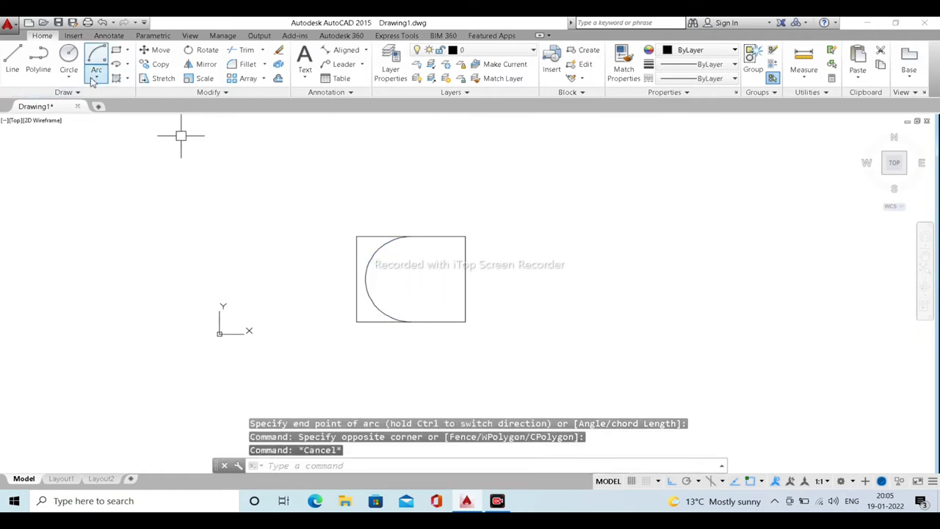
click(95, 78)
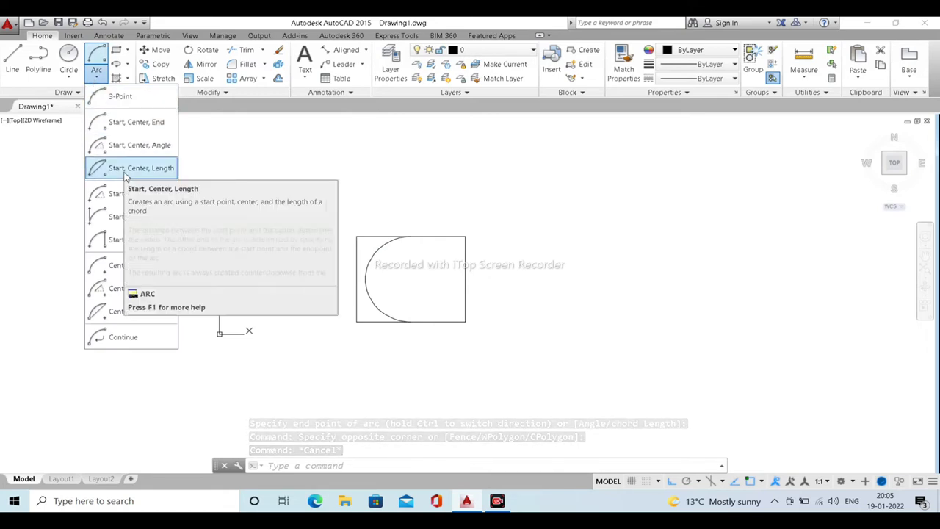
Add a Start, Center, Length arc from the top edge around the top-right corner with chord 200
click(129, 169)
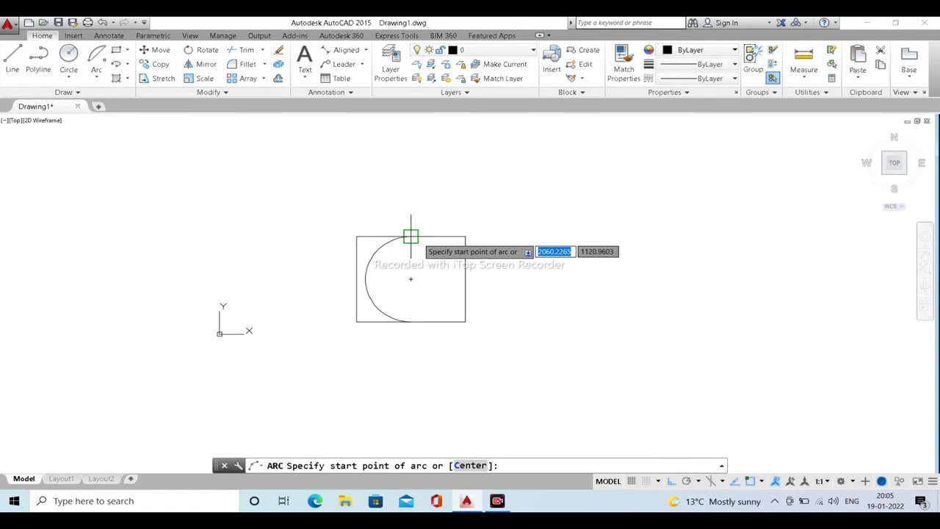
click(465, 236)
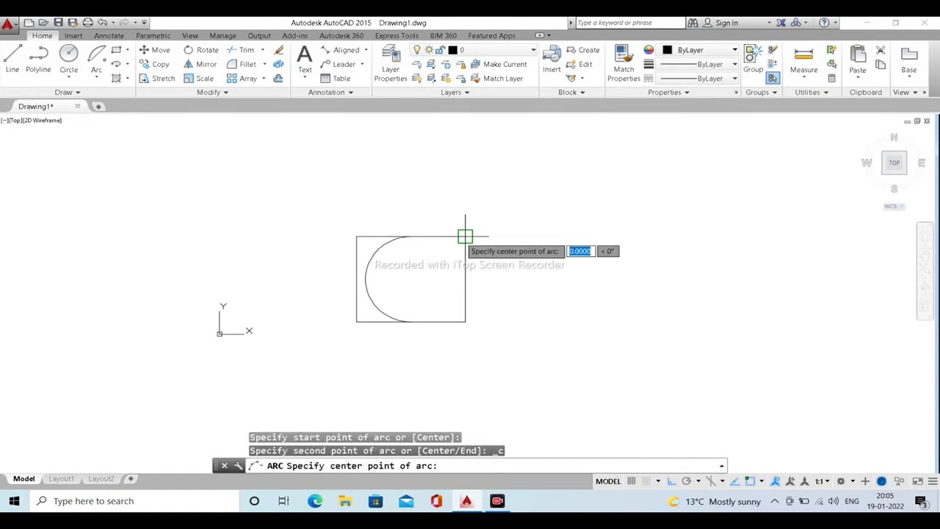
click(464, 279)
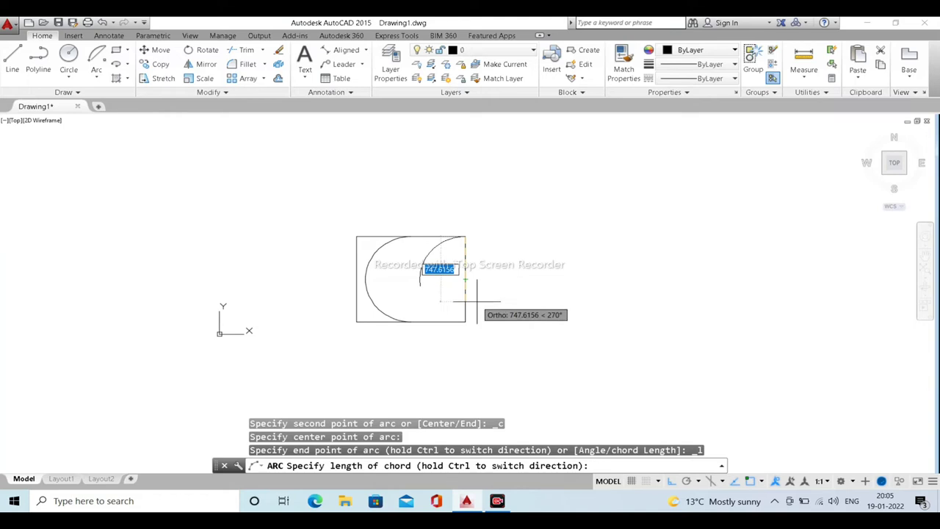
text(200)
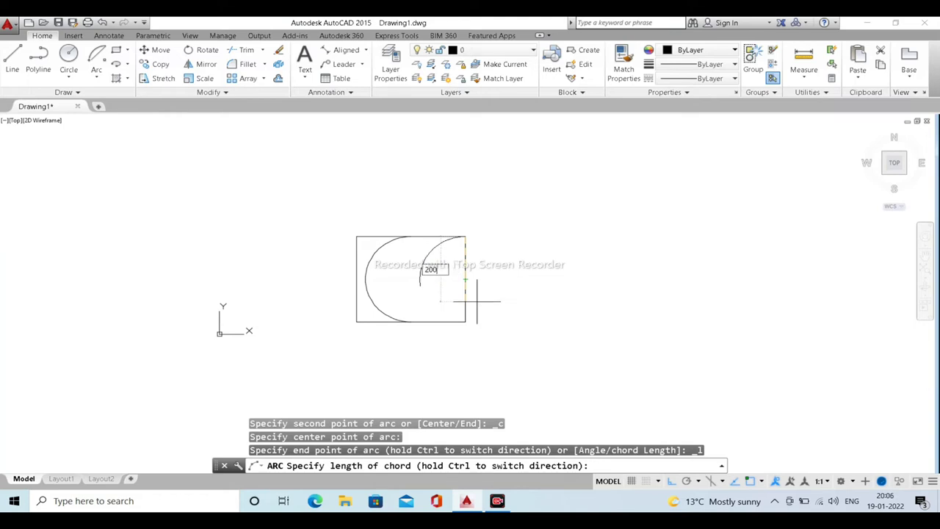
key(Return)
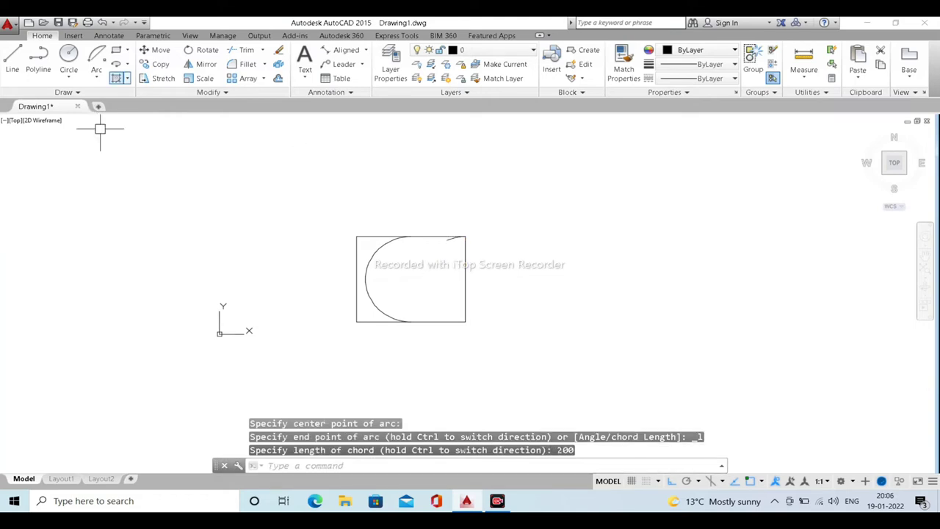
scroll(454, 238, up, 5)
click(455, 242)
scroll(466, 244, down, 4)
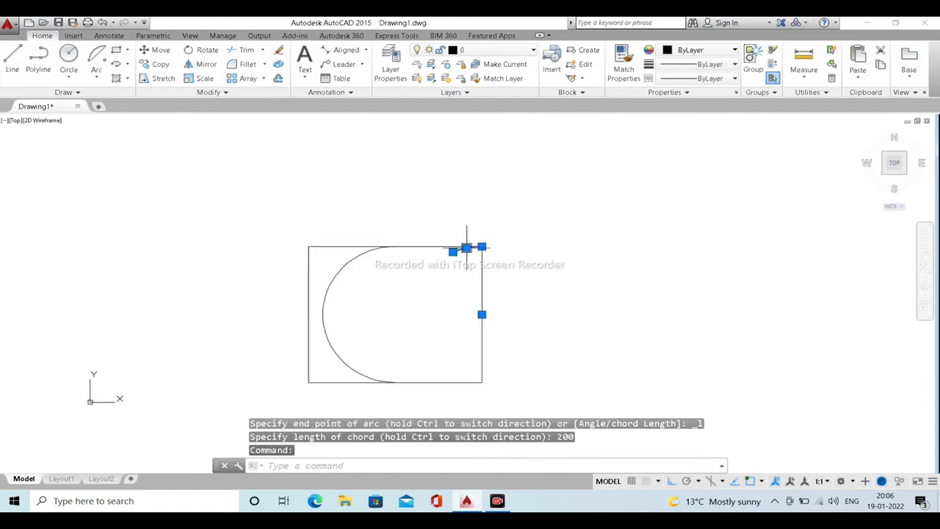
scroll(480, 293, down, 2)
Window-select the rectangle and both arcs and erase them
click(254, 172)
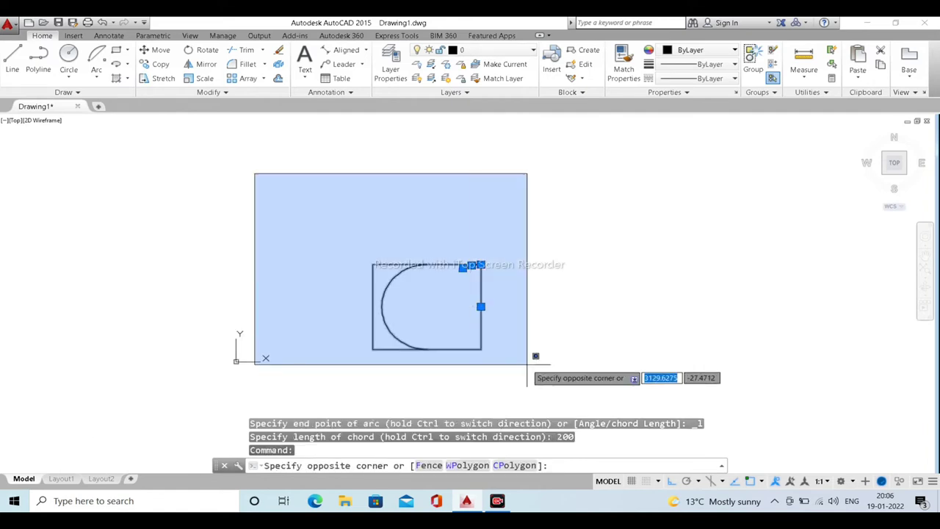
click(581, 408)
key(Delete)
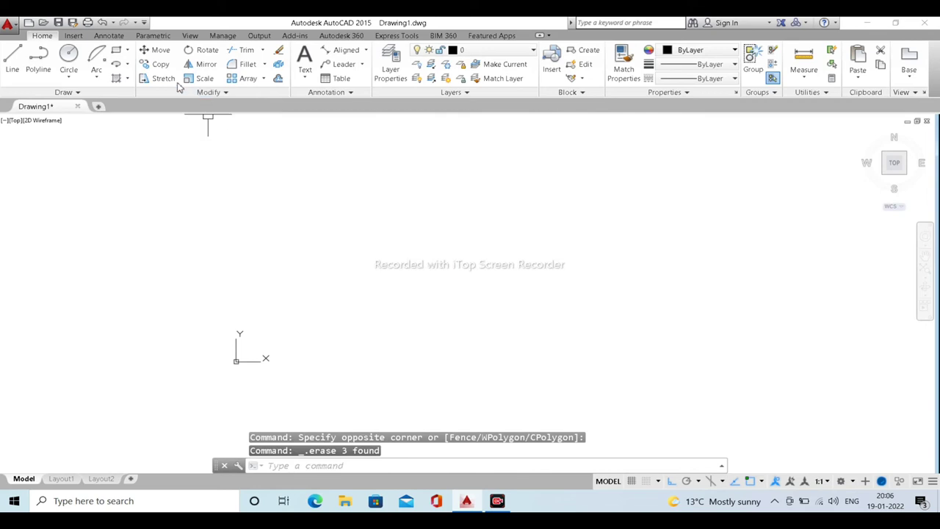
Look through the arc methods list, close it, and start a new ARC command
click(96, 73)
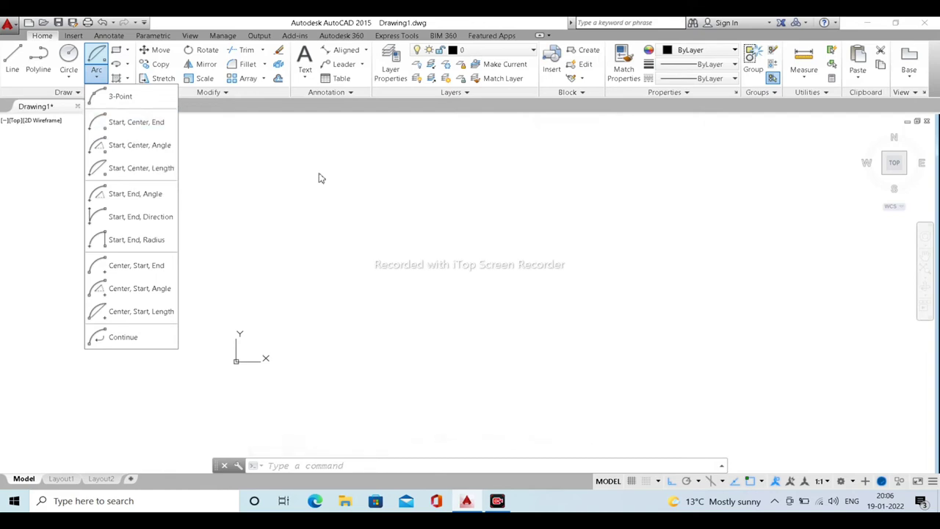
click(327, 223)
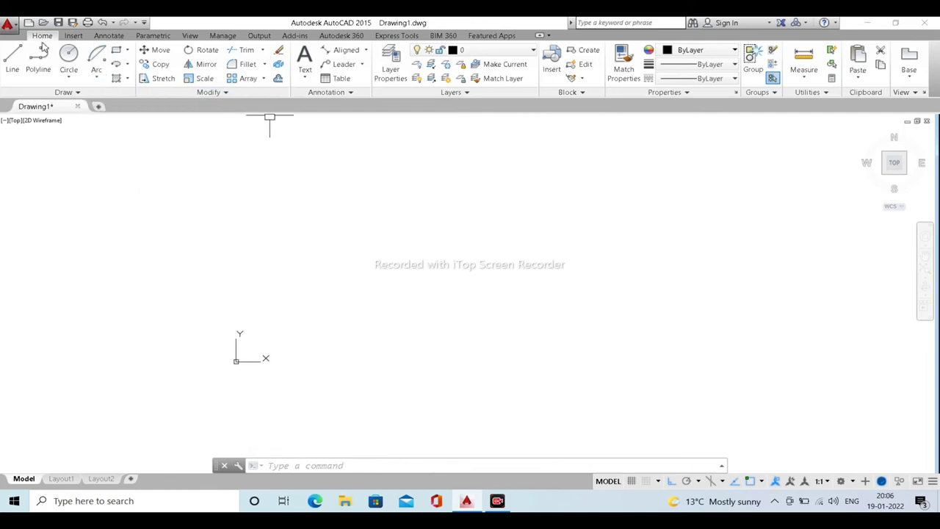
click(103, 60)
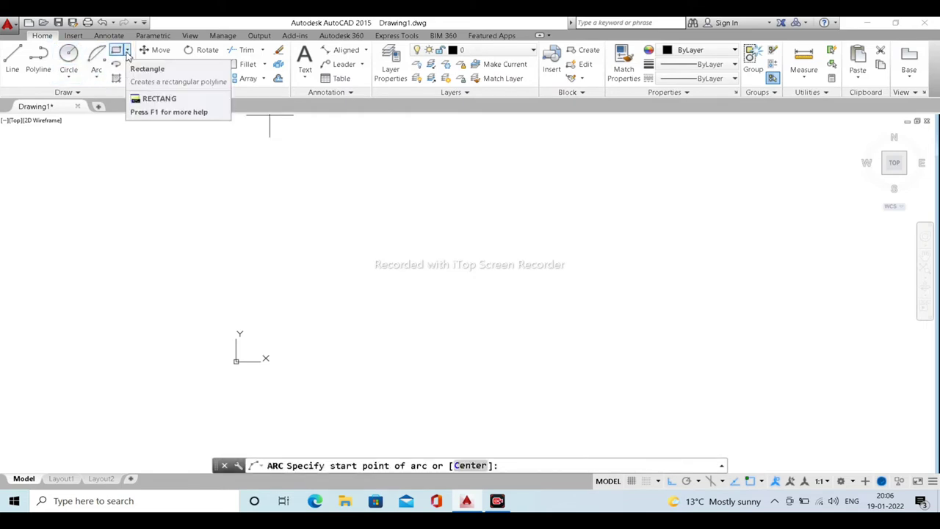
click(126, 50)
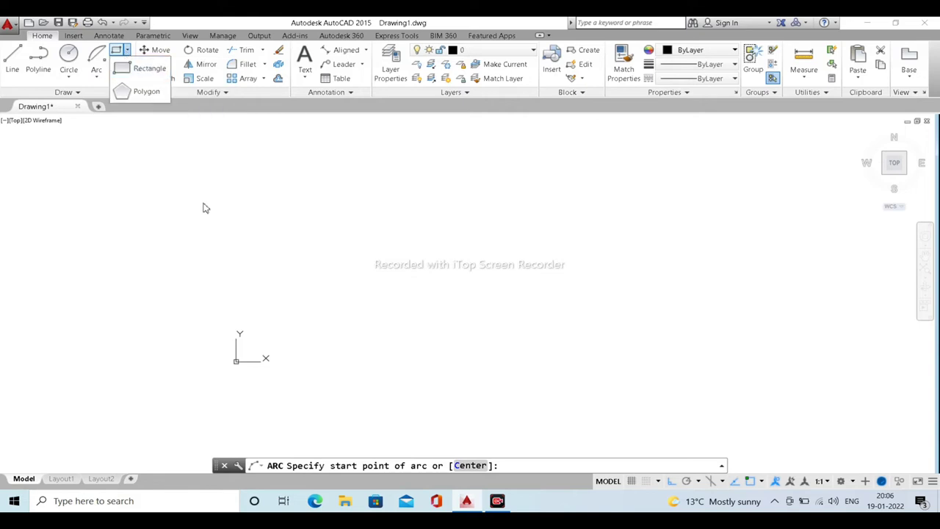
click(149, 68)
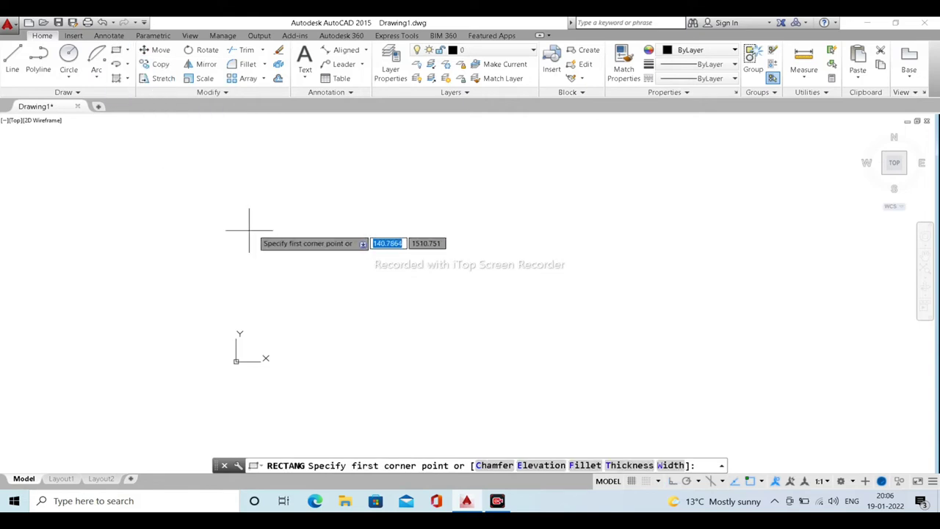
click(268, 192)
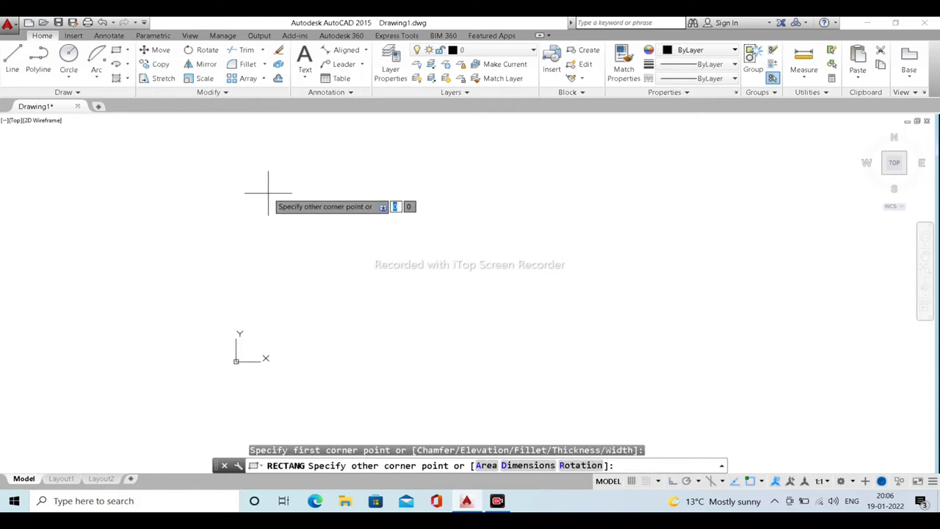
click(424, 277)
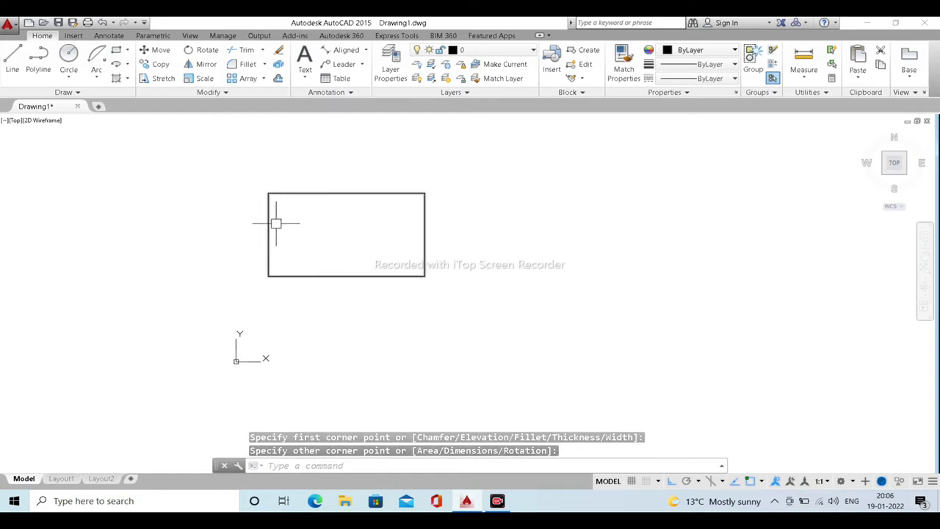
middle_drag(350, 245, 304, 246)
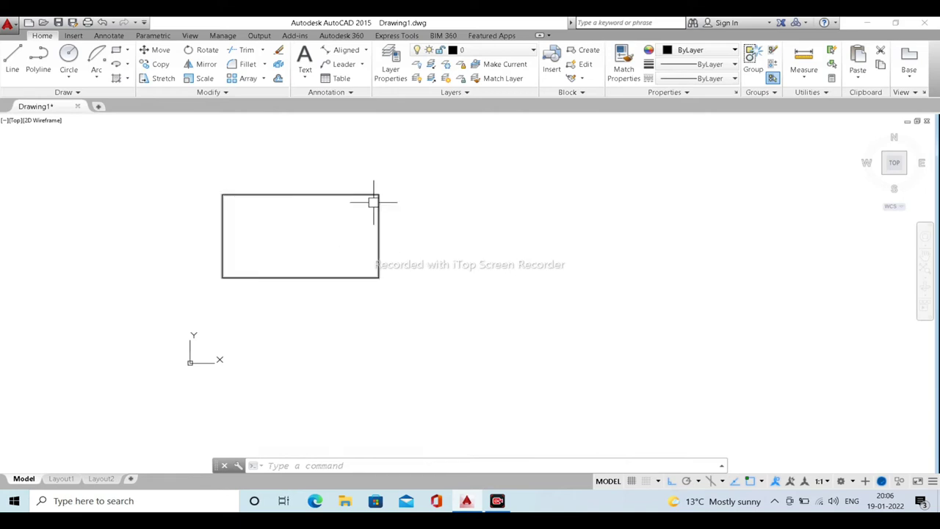
middle_drag(473, 238, 434, 241)
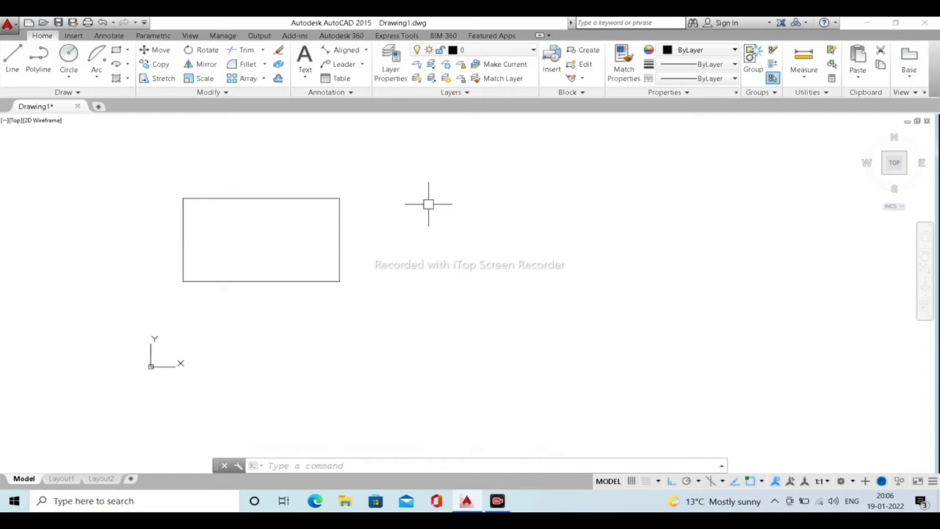
text(e)
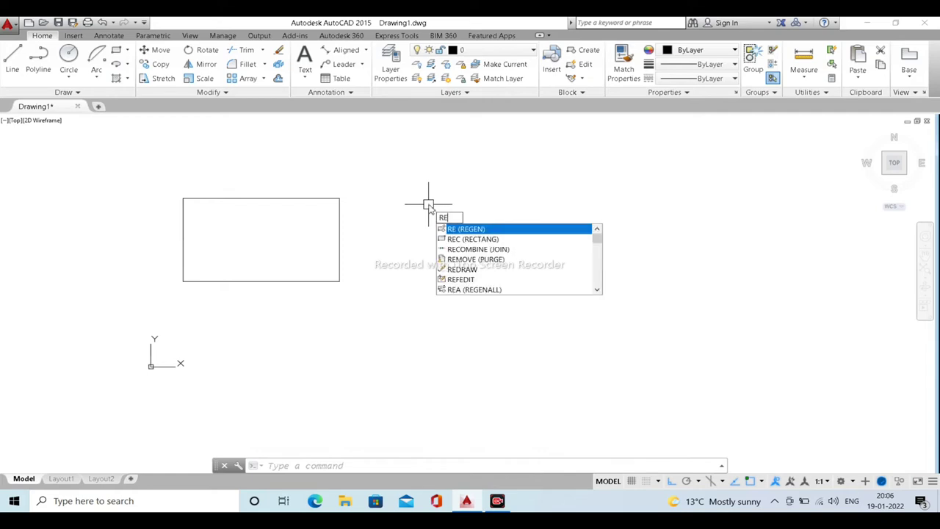
text(c)
key(Return)
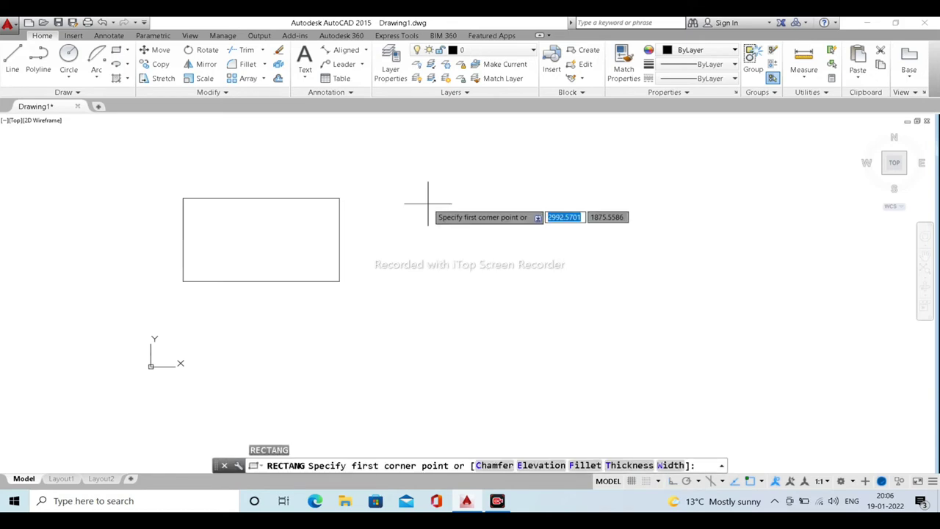
key(Escape)
text(rec)
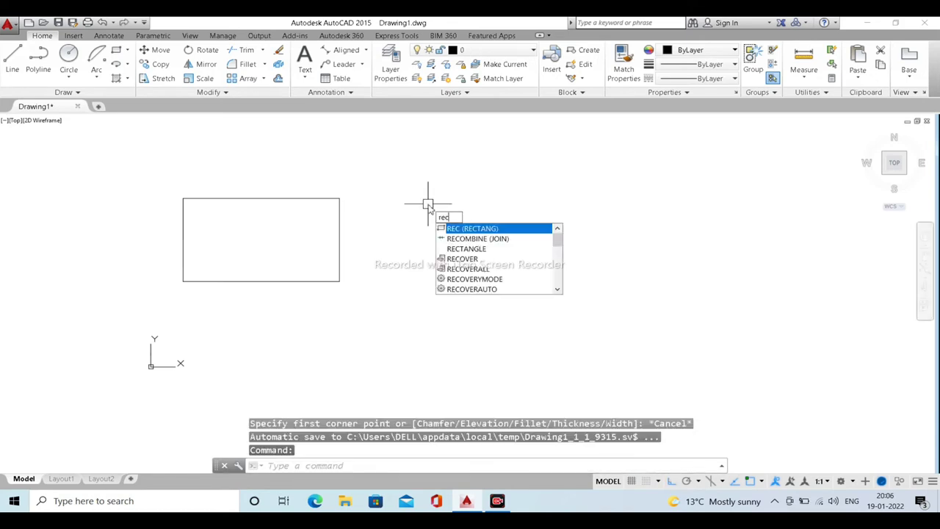
key(Return)
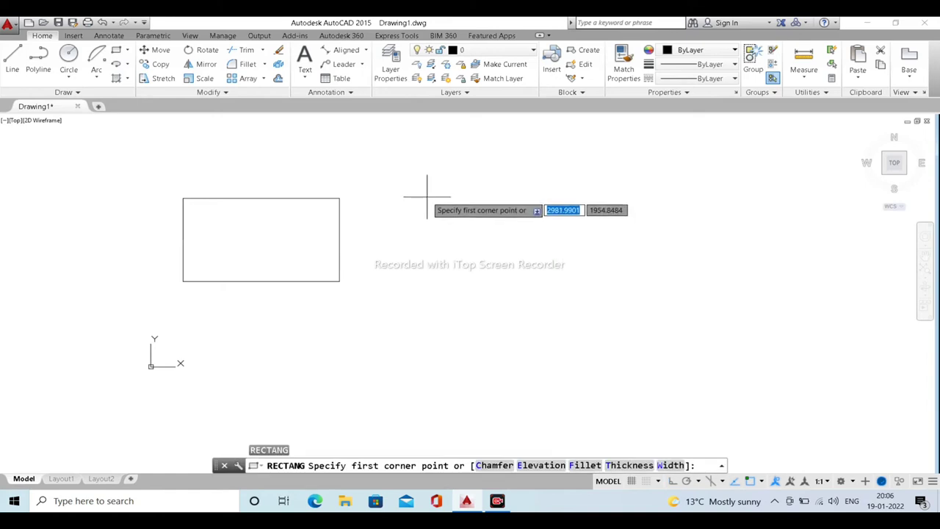
click(427, 197)
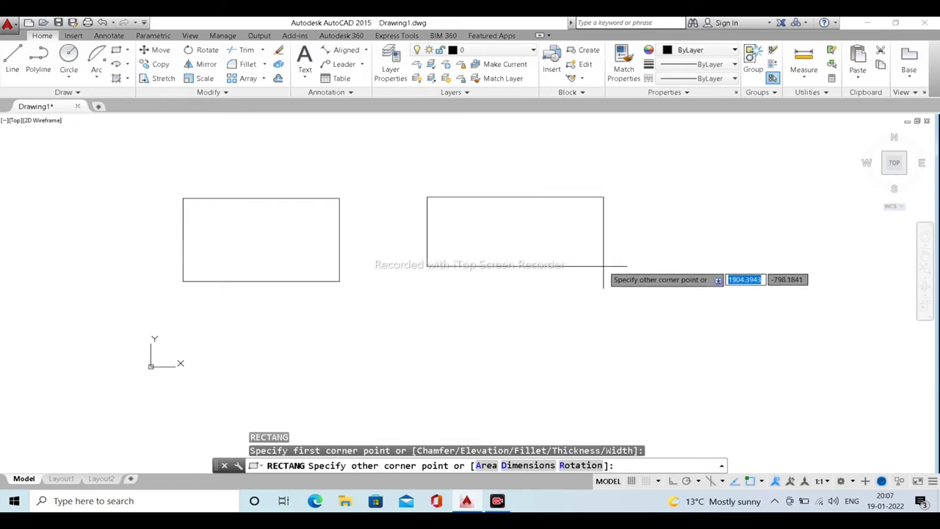
key(Escape)
text(re)
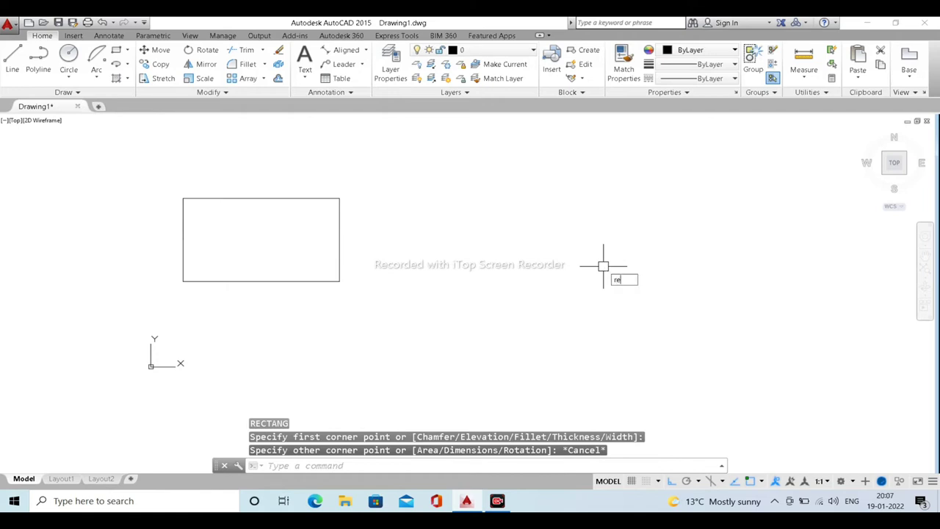
text(c)
key(Return)
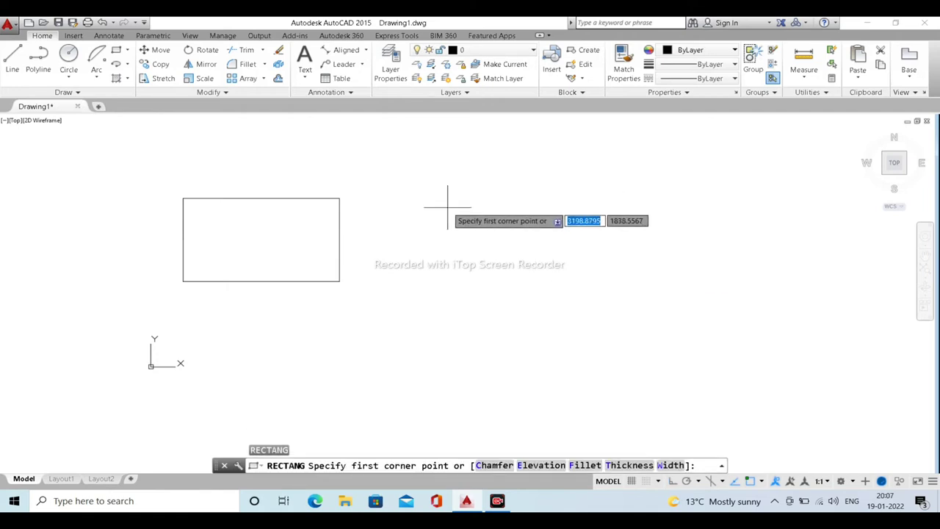
Draw a 200 by 500 rectangle right of the existing one with Ortho toggled
click(450, 210)
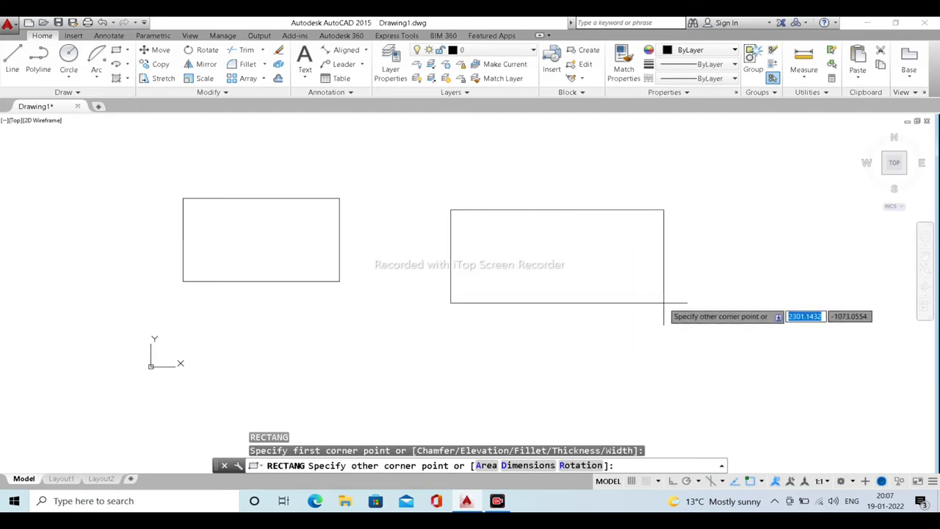
key(F8)
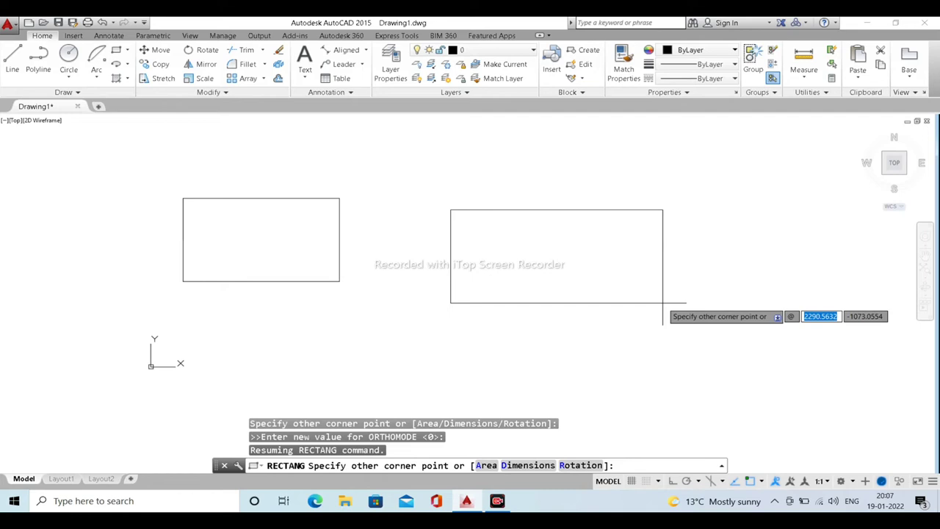
text(200)
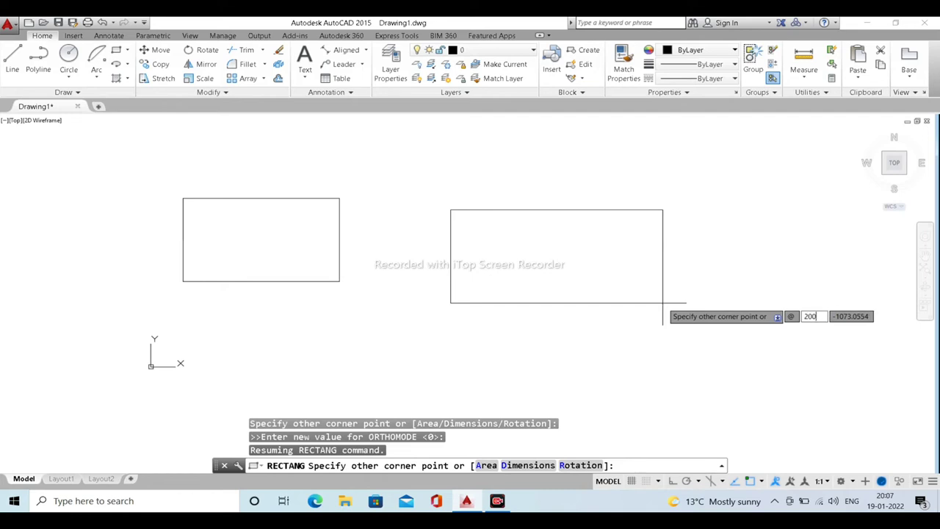
key(Tab)
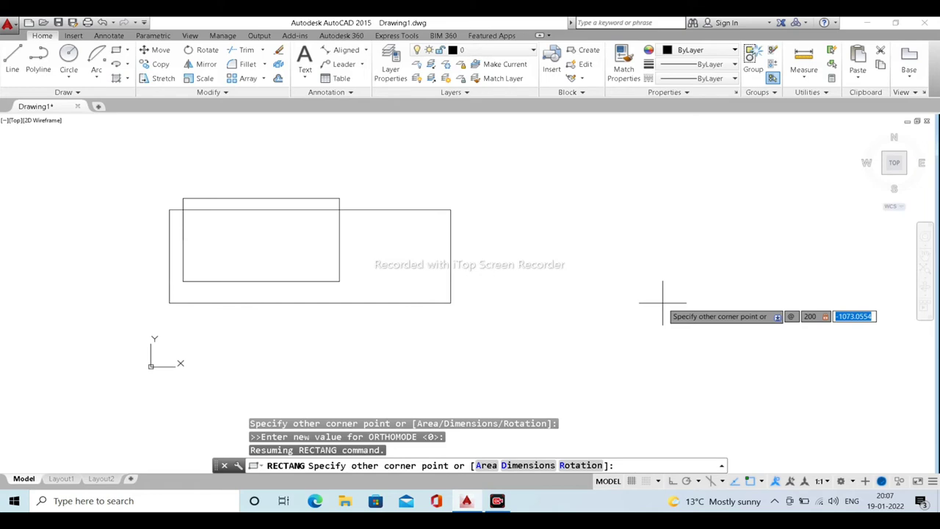
text(500)
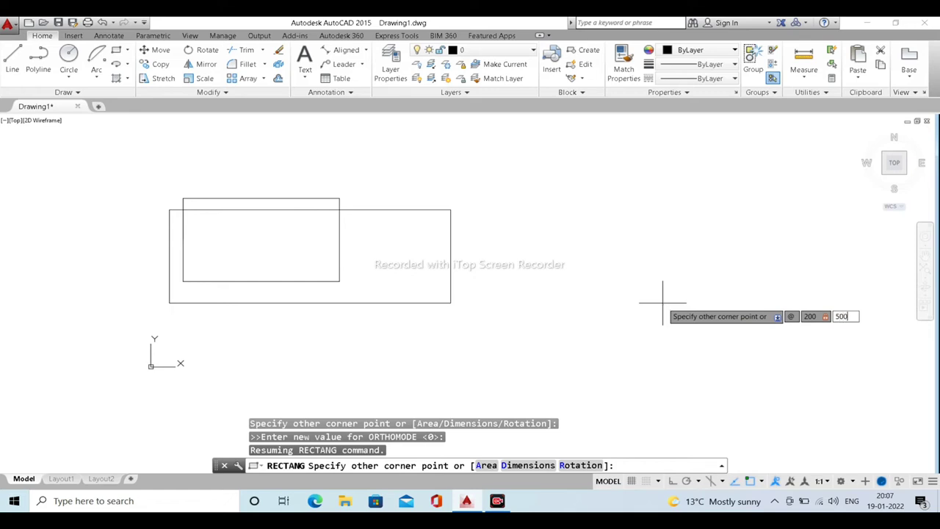
key(Return)
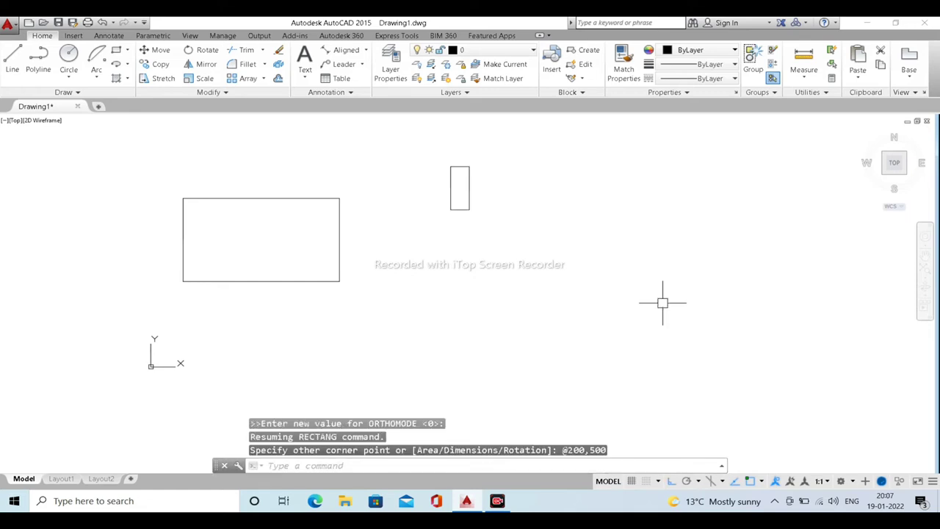
Select the tall 200×500 rectangle to check it, then clear the selection
scroll(390, 147, up, 5)
scroll(593, 238, up, 2)
middle_drag(596, 237, 523, 222)
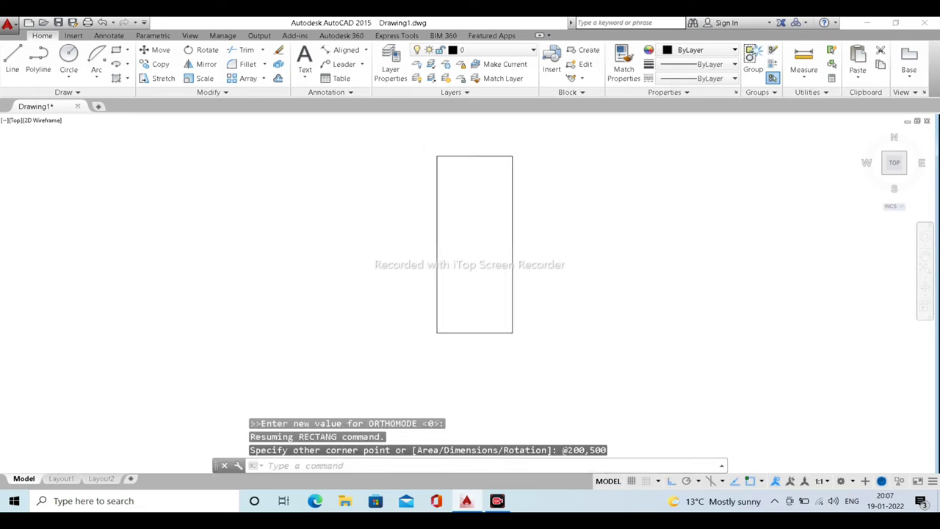
click(570, 278)
click(488, 287)
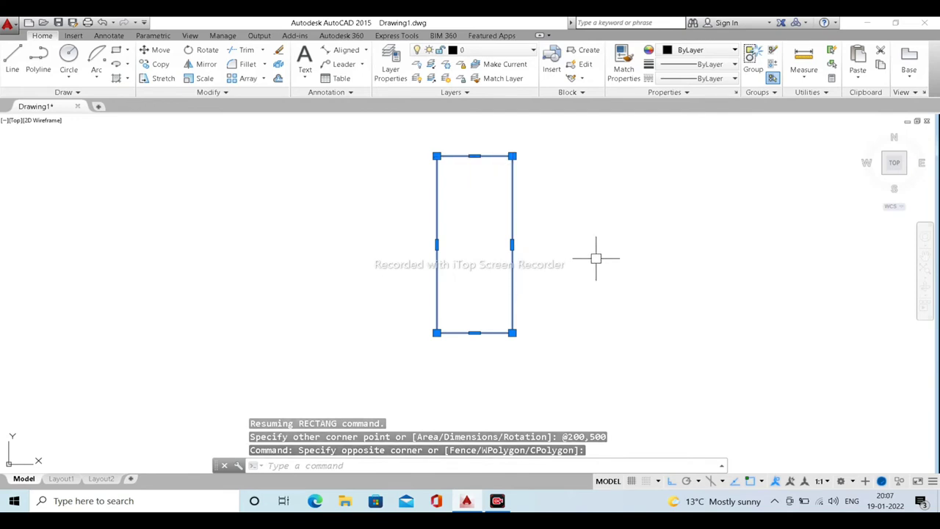
key(Escape)
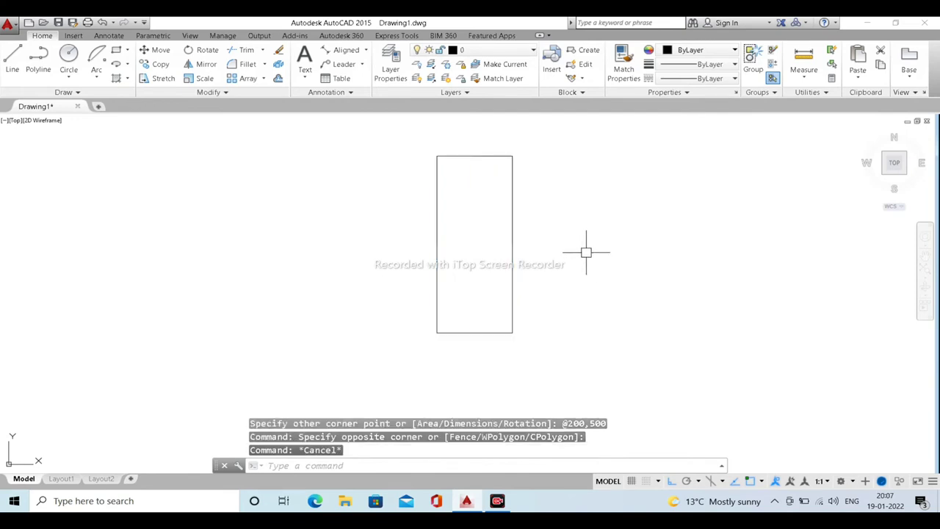
click(541, 262)
click(503, 261)
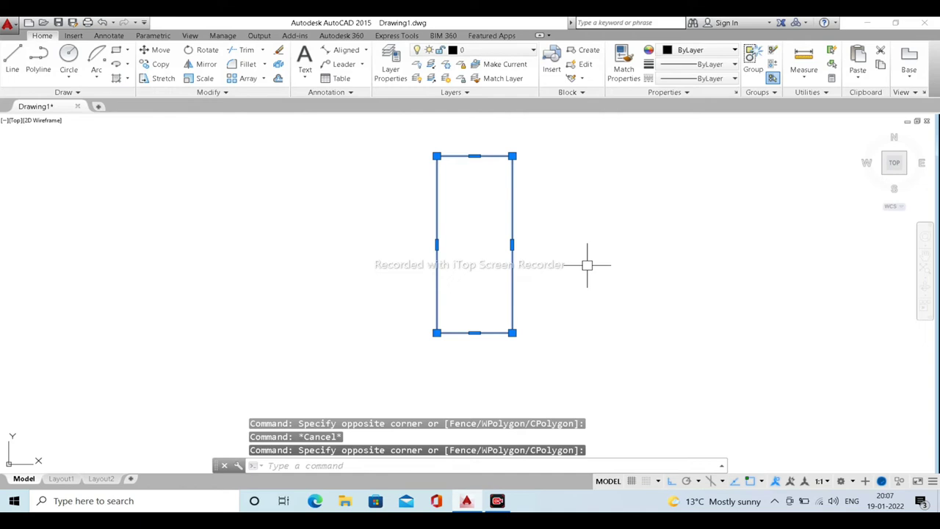
key(Escape)
scroll(553, 250, down, 3)
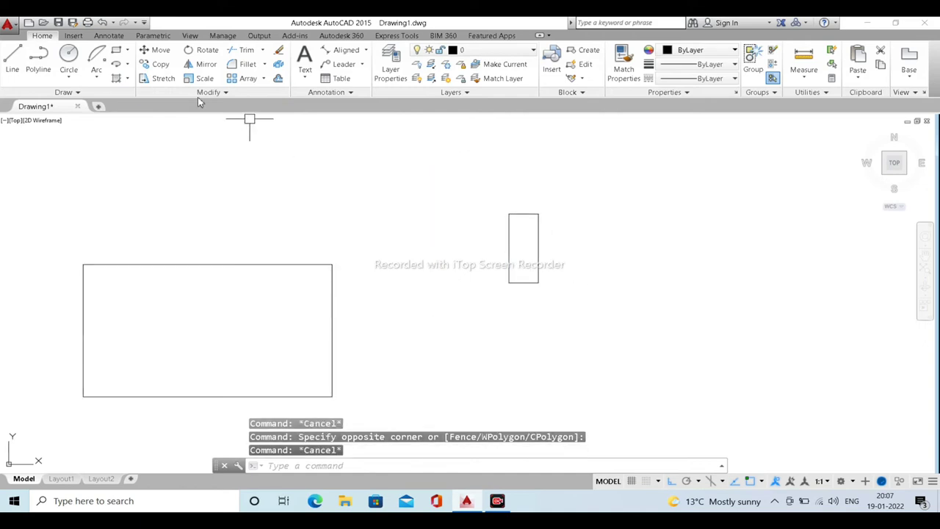
Rotate the 200×500 rectangle 90° with RO about its right-edge midpoint
scroll(562, 250, up, 3)
click(550, 247)
click(346, 187)
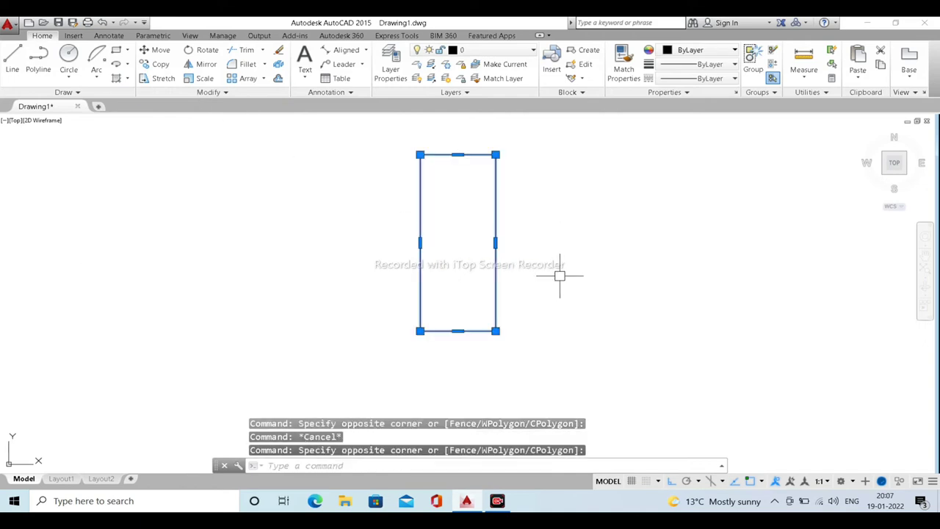
text(ro)
key(Return)
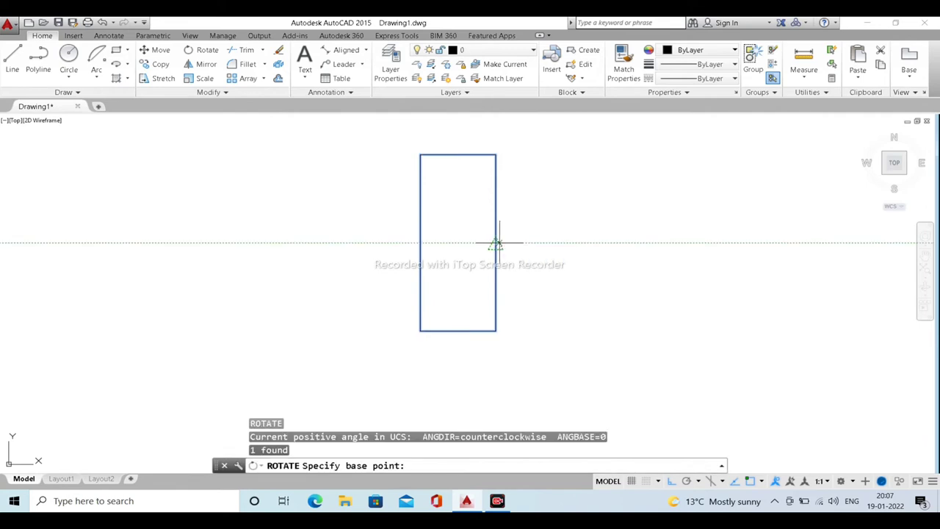
click(495, 243)
click(629, 273)
click(491, 196)
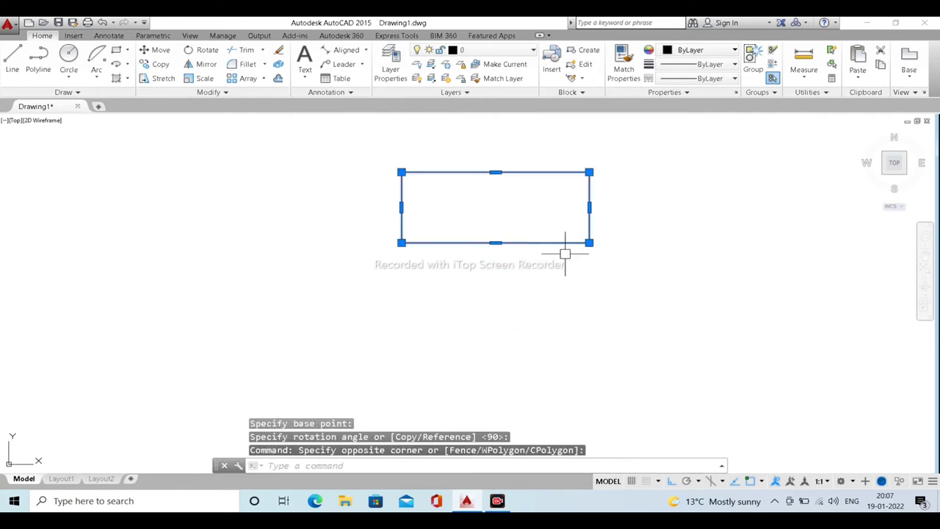
key(Escape)
middle_drag(593, 249, 525, 257)
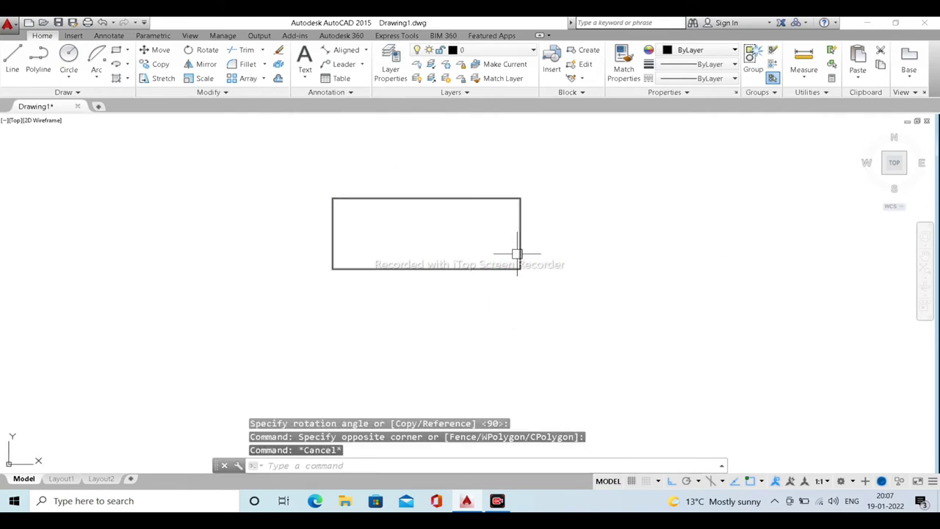
middle_drag(392, 252, 354, 250)
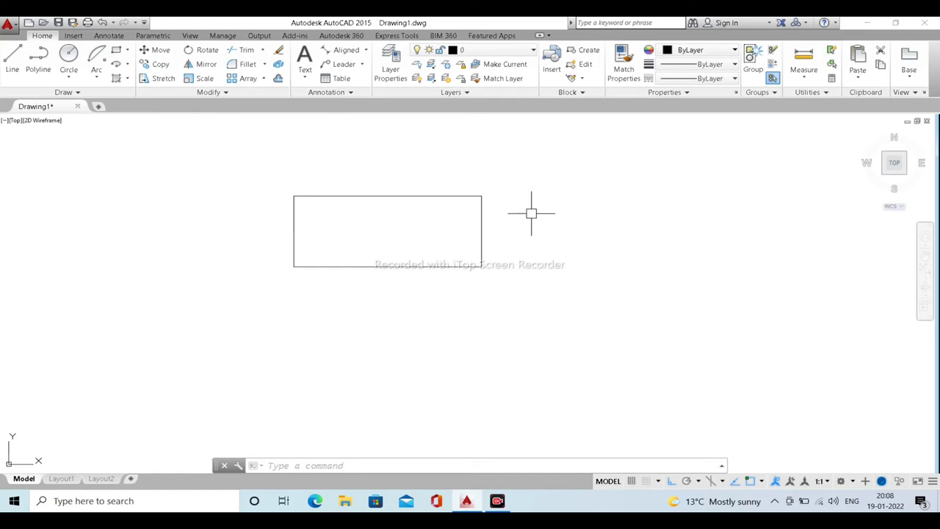
Draw a polyline right of the rectangle with 500, 200 and 500 segments
text(pl)
key(Return)
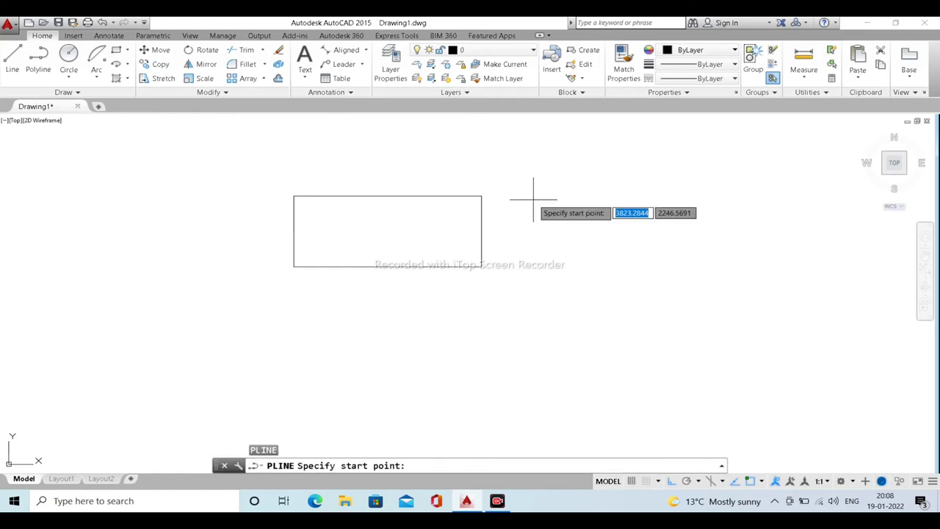
click(533, 199)
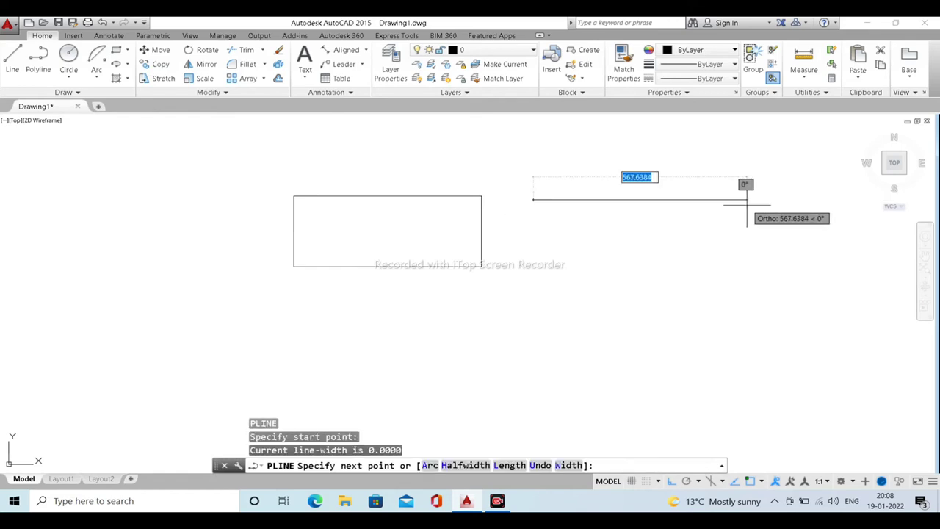
text(500)
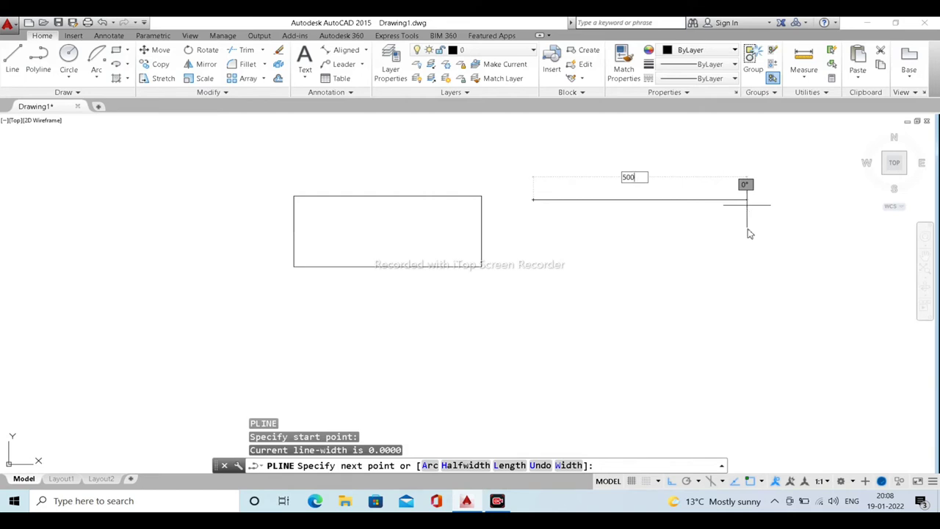
key(Return)
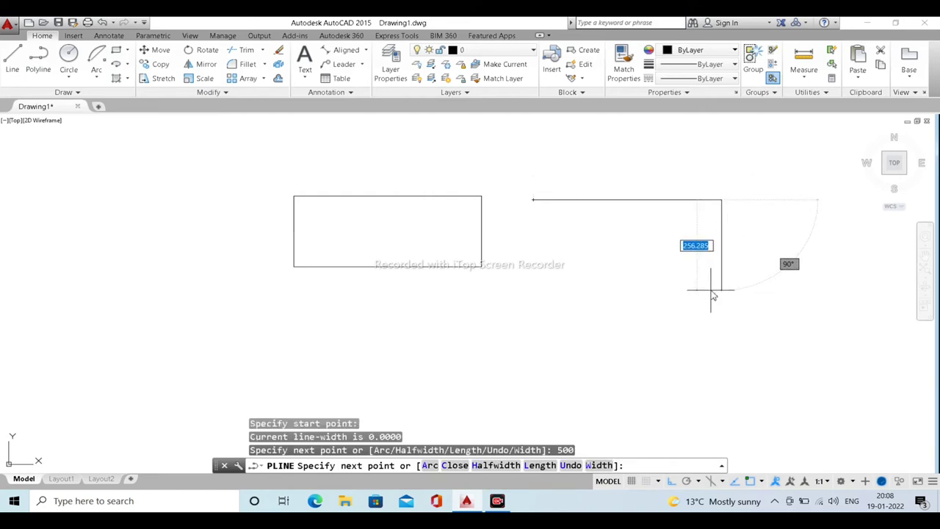
text(500)
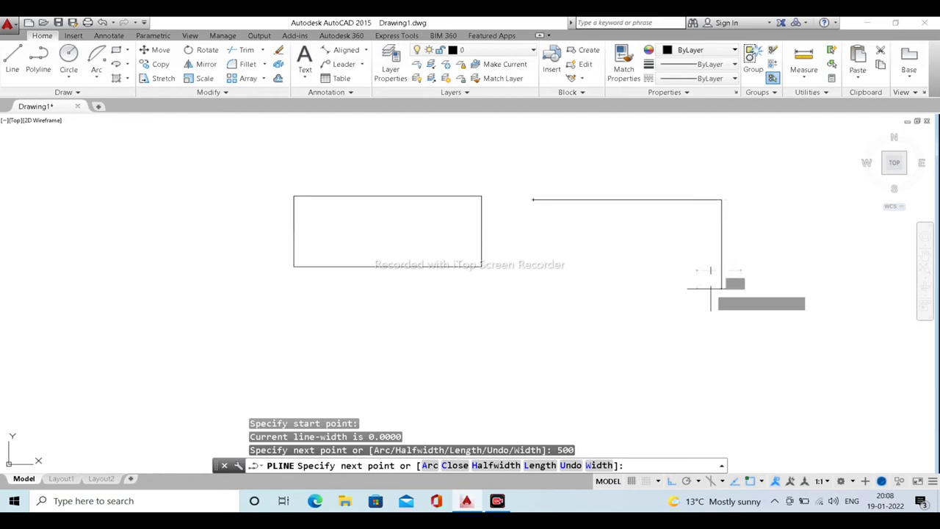
key(Return)
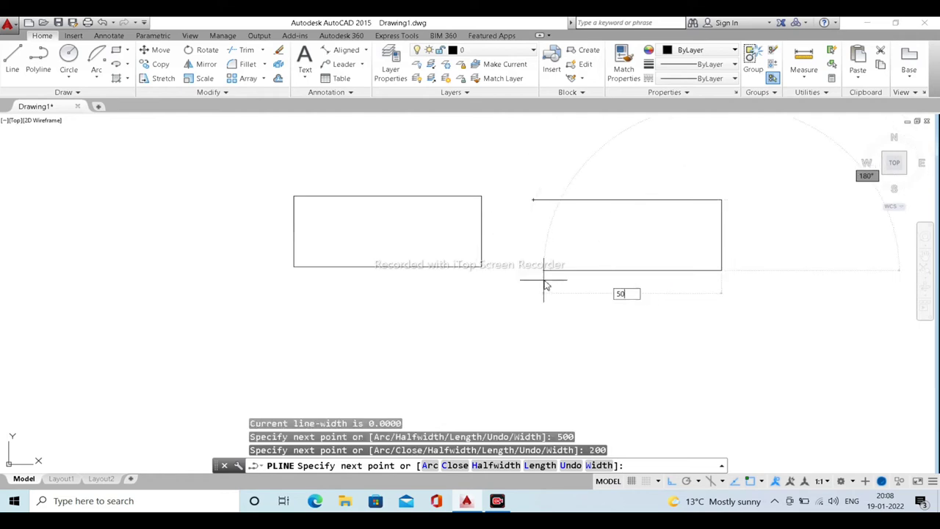
key(Return)
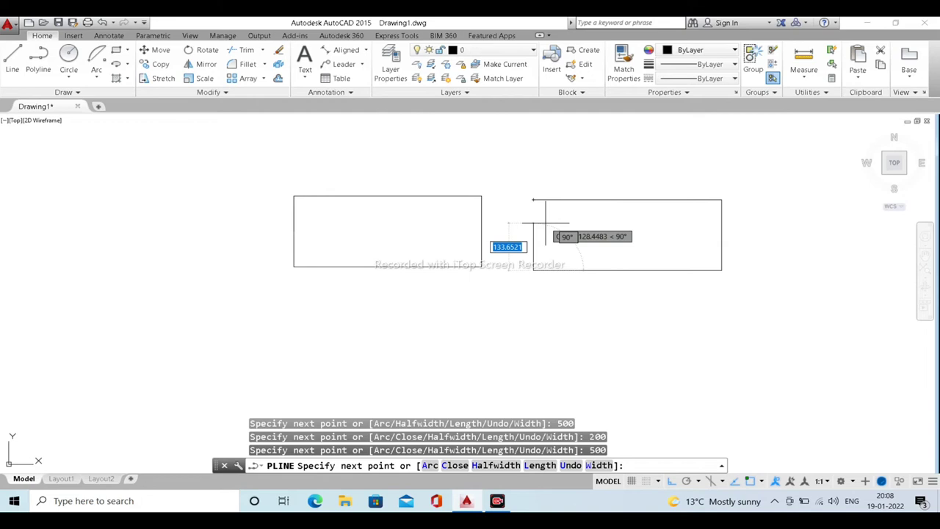
key(Escape)
Select both rectangles to compare their sizes, then deselect them
click(714, 238)
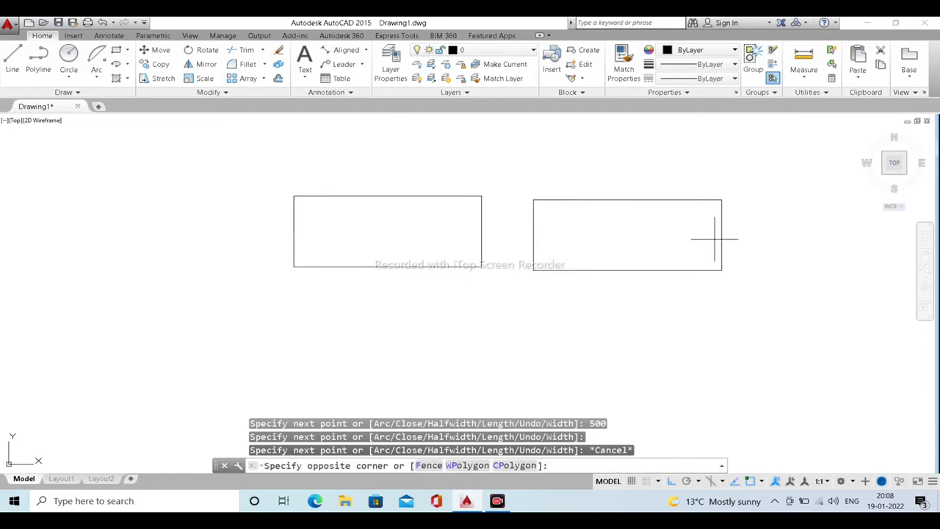
click(724, 222)
click(745, 252)
click(530, 220)
click(519, 328)
click(405, 180)
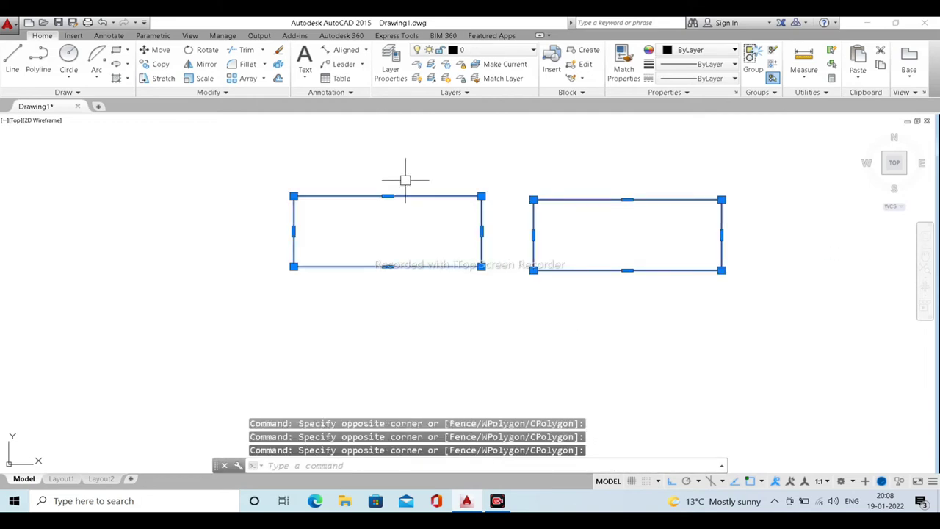
key(Escape)
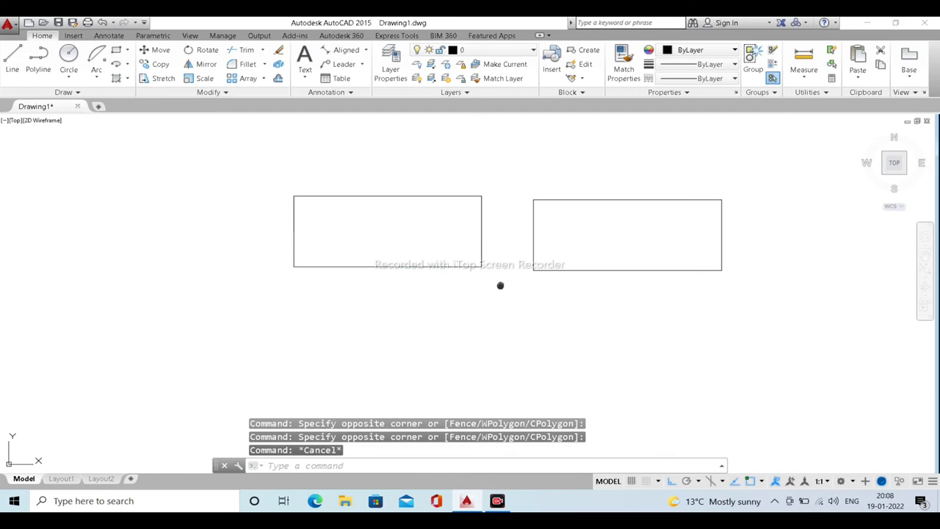
middle_drag(500, 285, 563, 284)
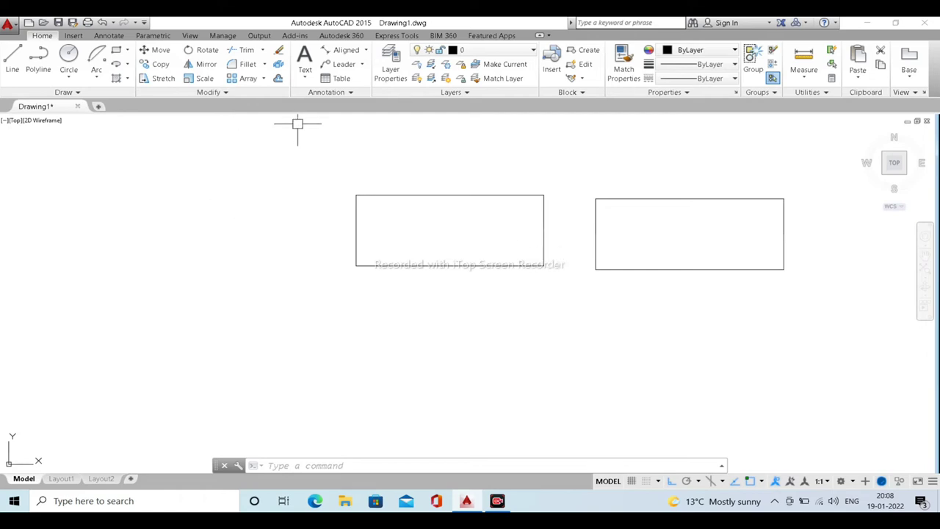
Draw a centre-based horizontal ellipse left of the rectangles with other-axis distance 200
click(127, 65)
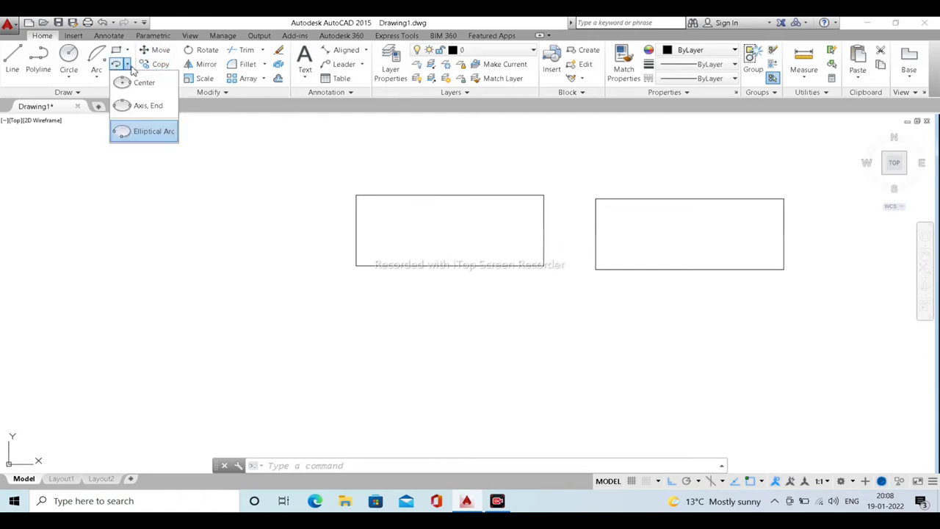
click(150, 85)
middle_drag(193, 204, 466, 192)
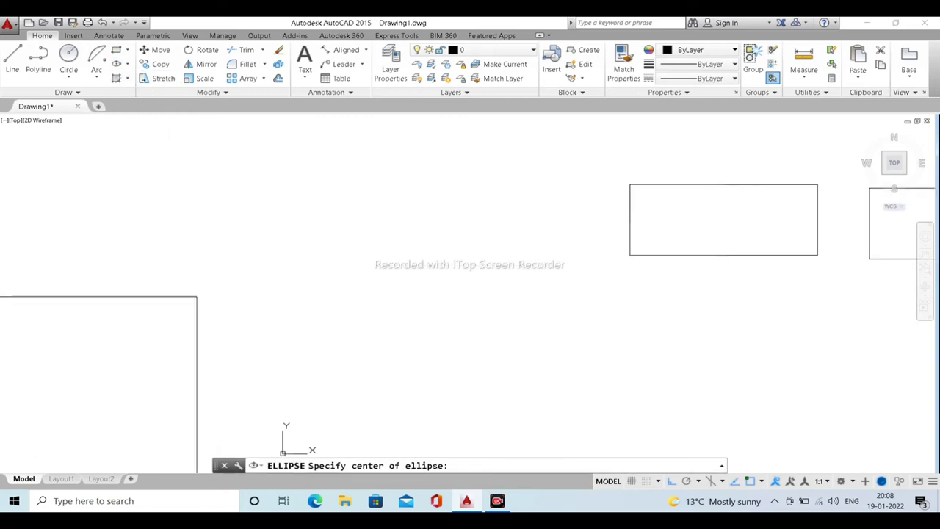
click(116, 64)
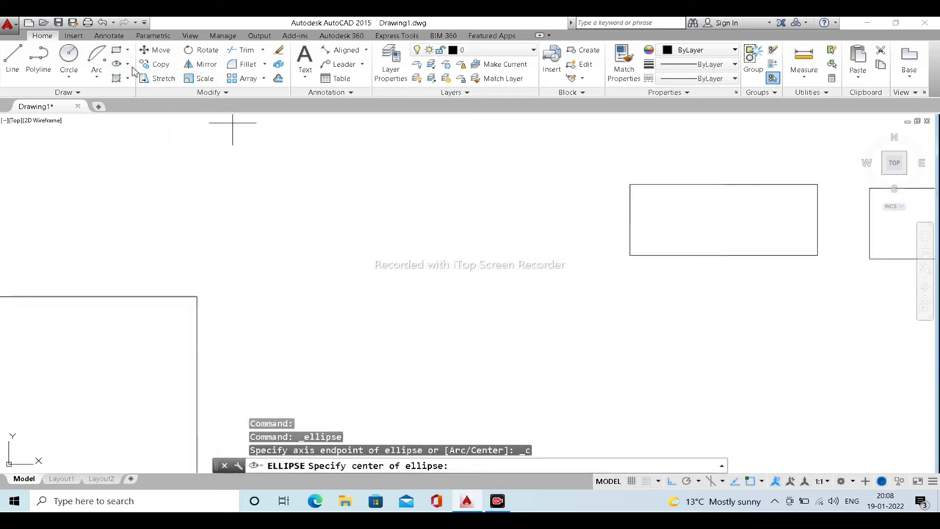
click(127, 65)
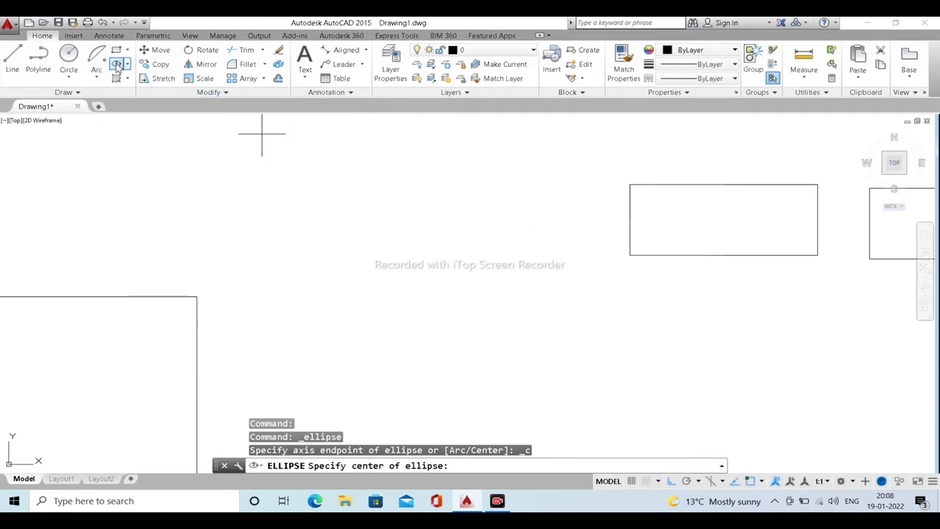
click(371, 226)
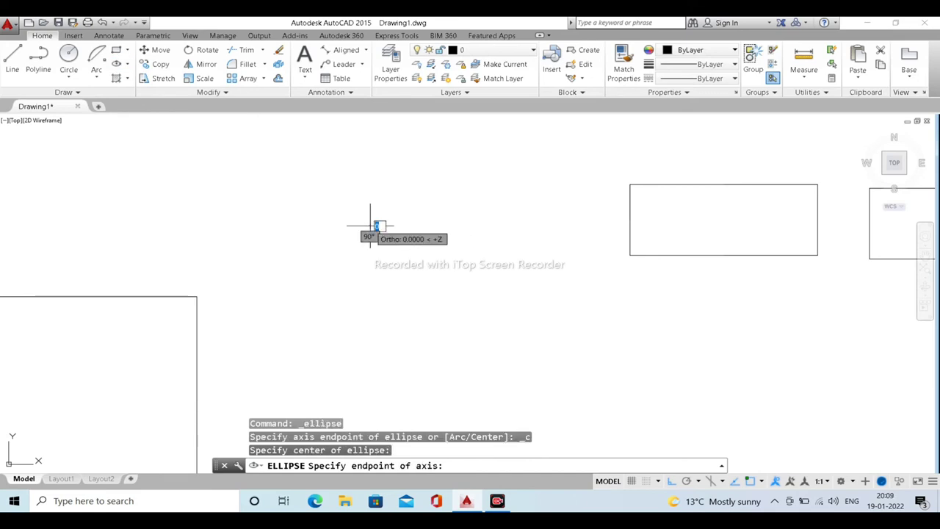
click(424, 203)
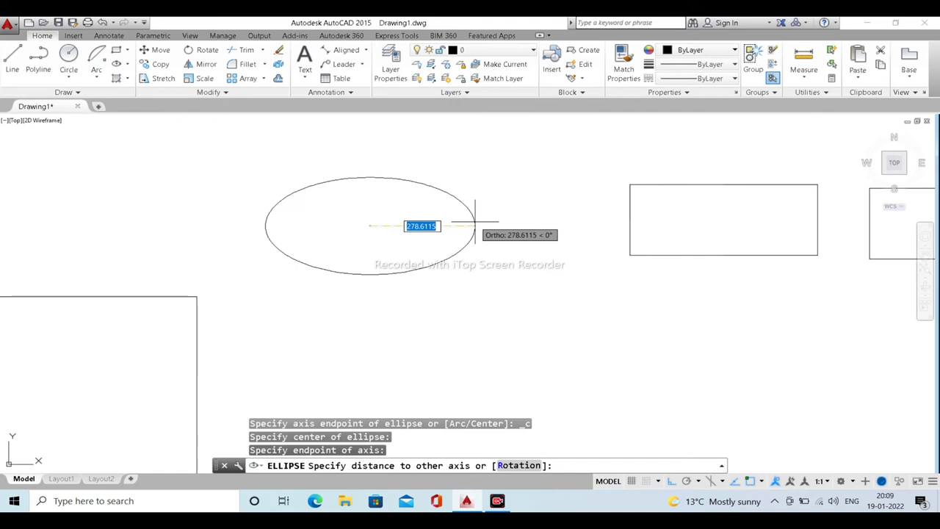
text(200)
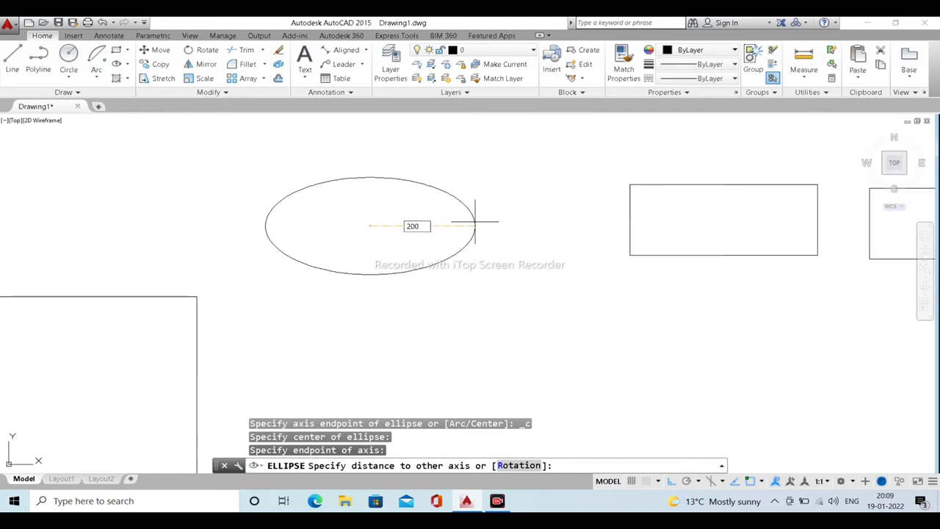
key(Return)
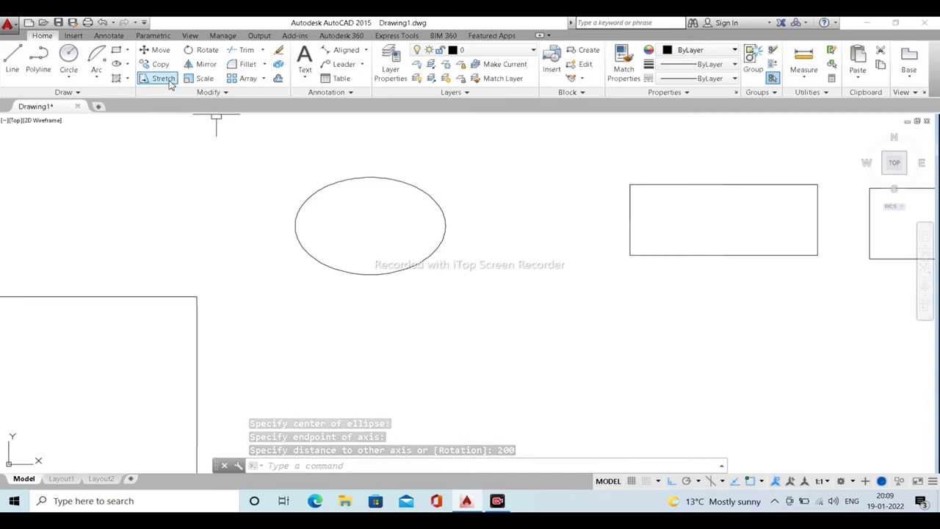
Draw an Axis, End ellipse from two short-axis points with other-axis distance 500
click(127, 65)
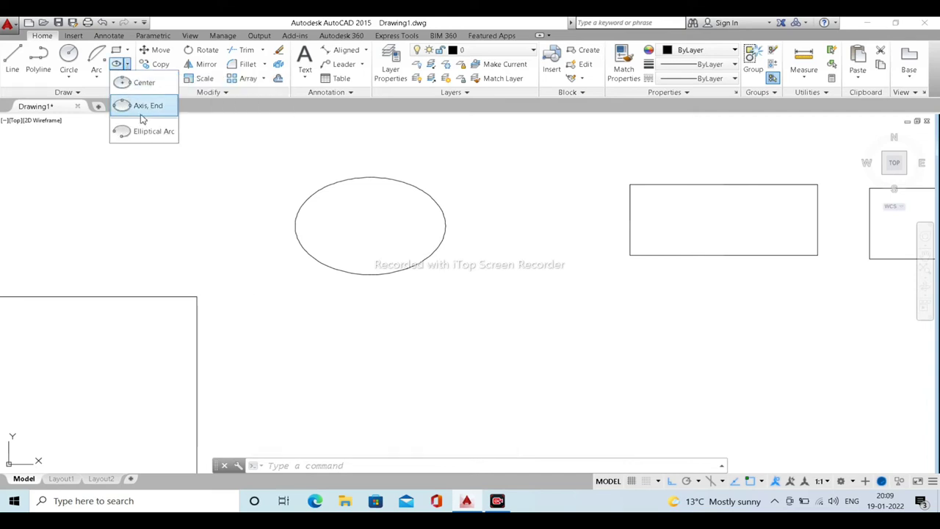
click(135, 105)
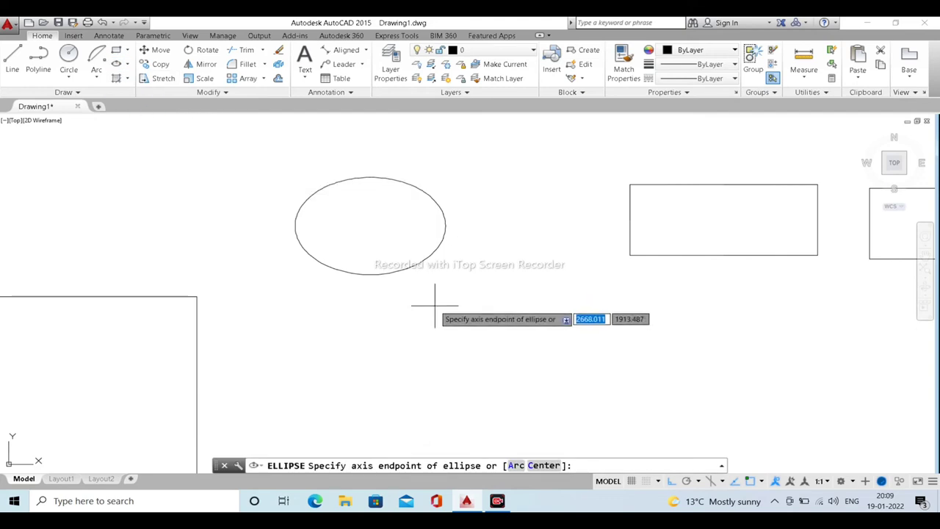
click(466, 305)
click(497, 292)
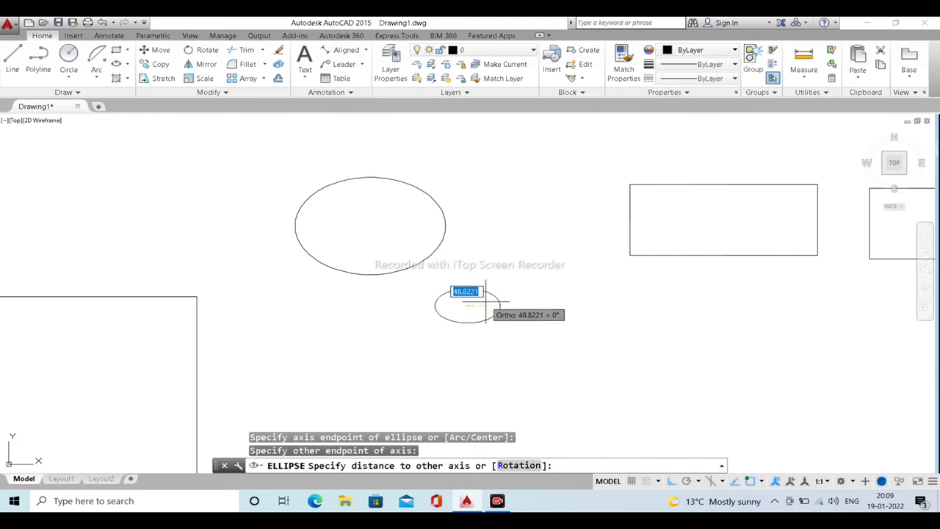
text(500)
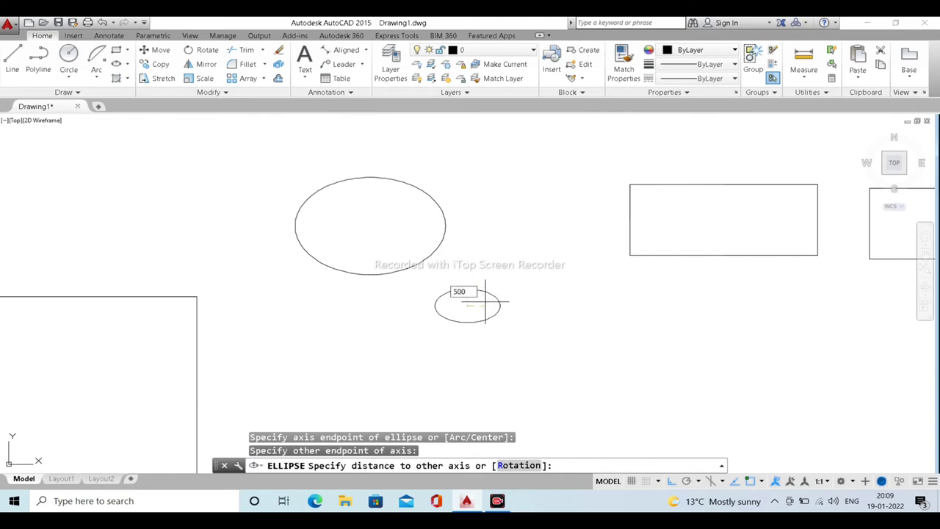
key(Return)
scroll(528, 258, down, 2)
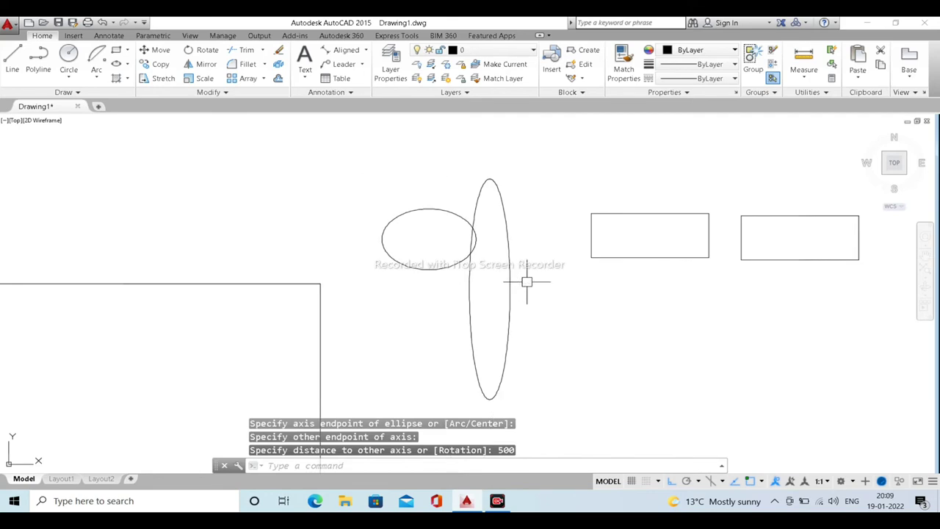
Check the Hatch fill options without applying any, then select and deselect the left rectangle
click(128, 77)
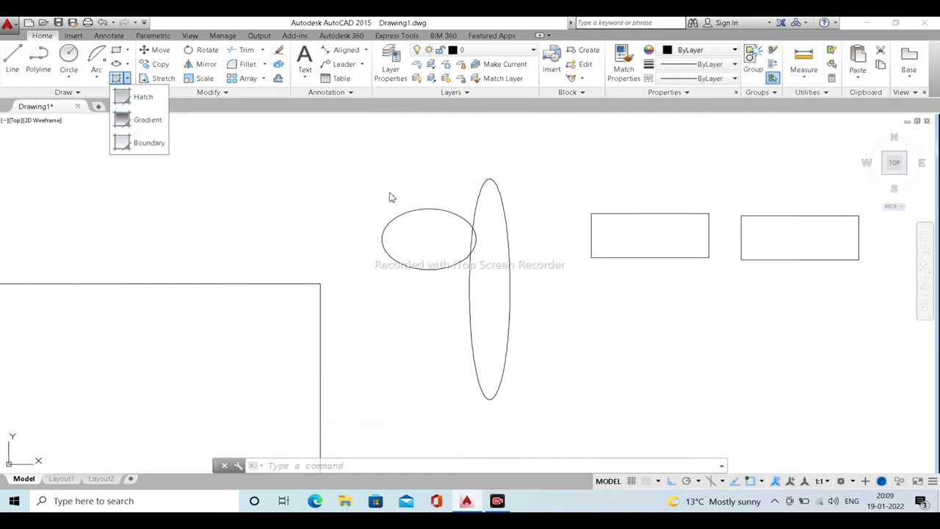
click(408, 182)
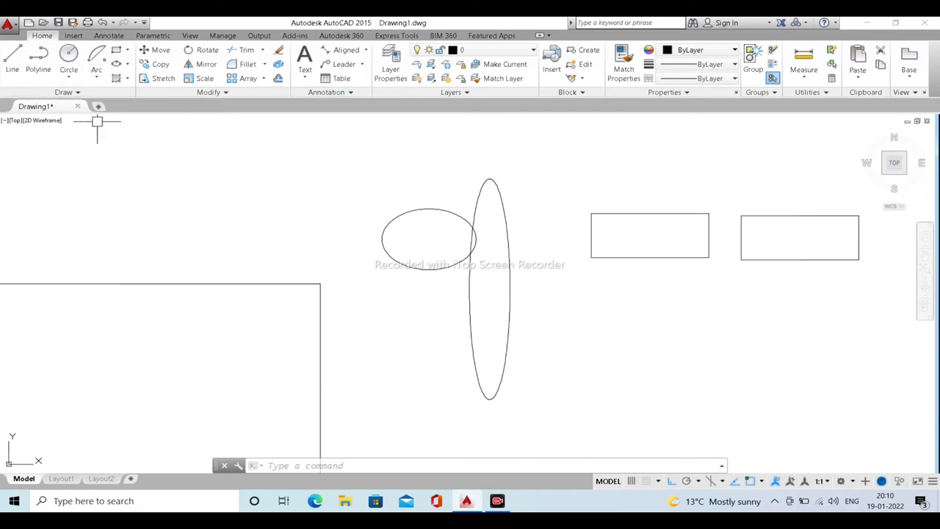
click(128, 79)
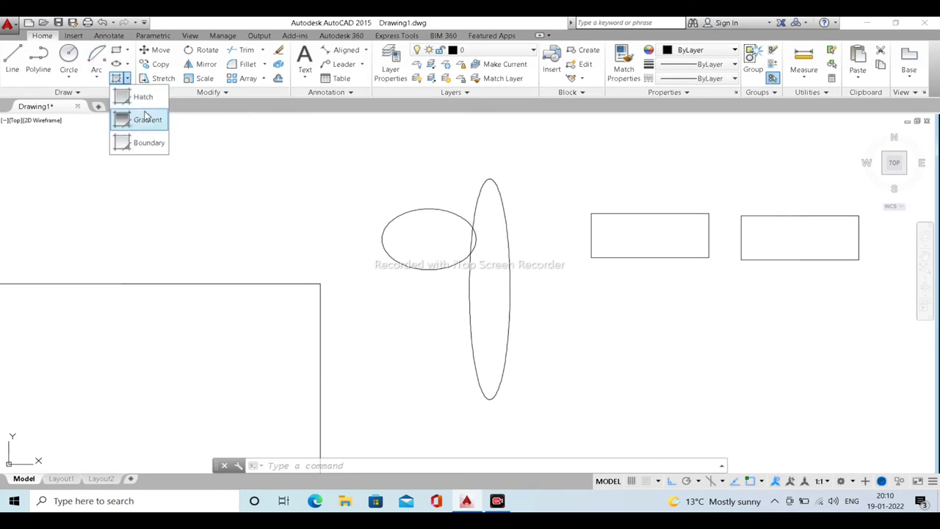
scroll(334, 176, down, 2)
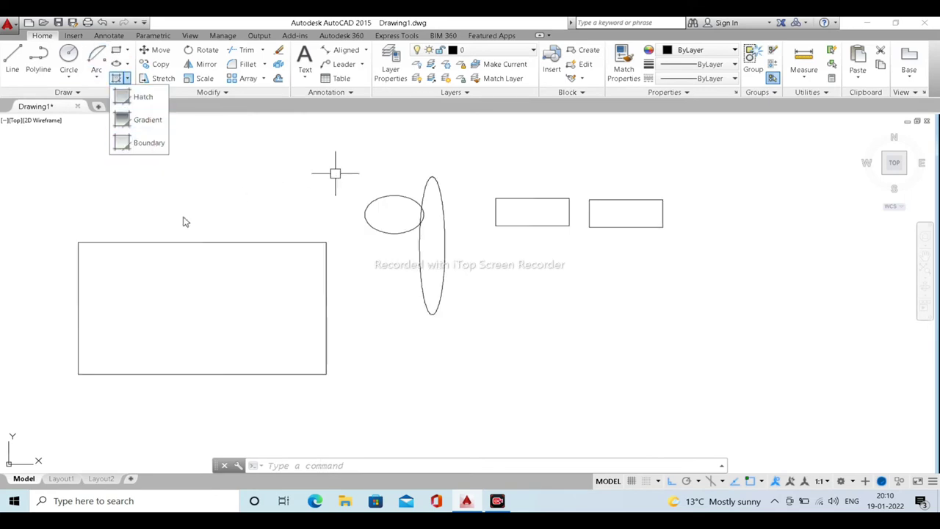
click(232, 242)
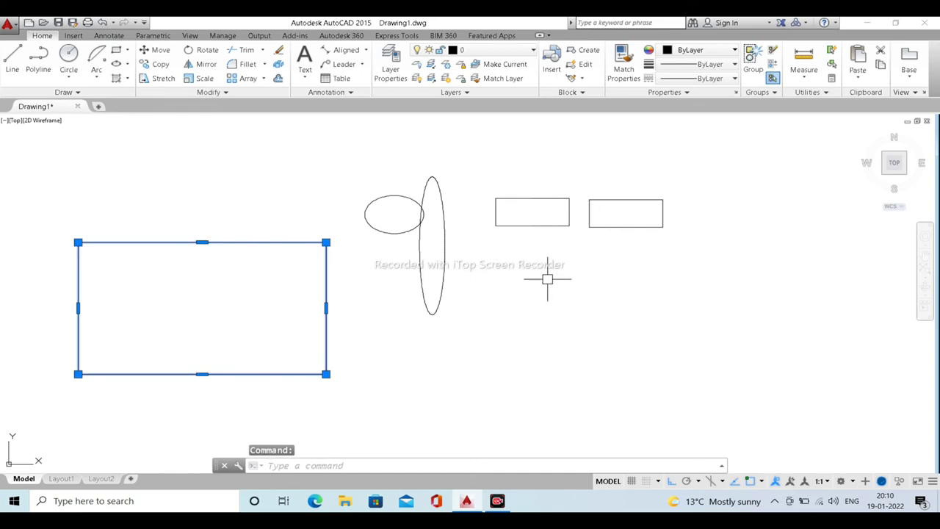
key(Escape)
Draw a seven-point line outline with a diagonal notch at its top-left corner
key(l)
key(Return)
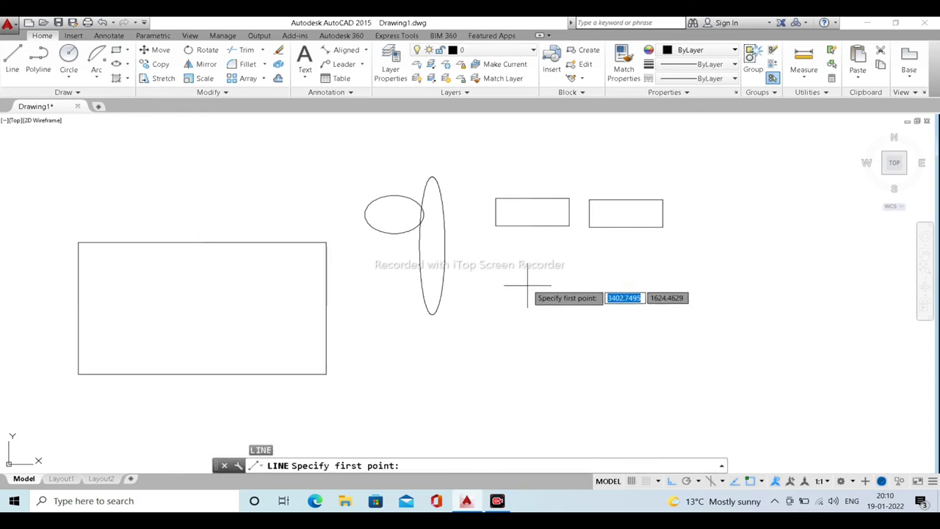
click(526, 273)
click(665, 312)
click(607, 350)
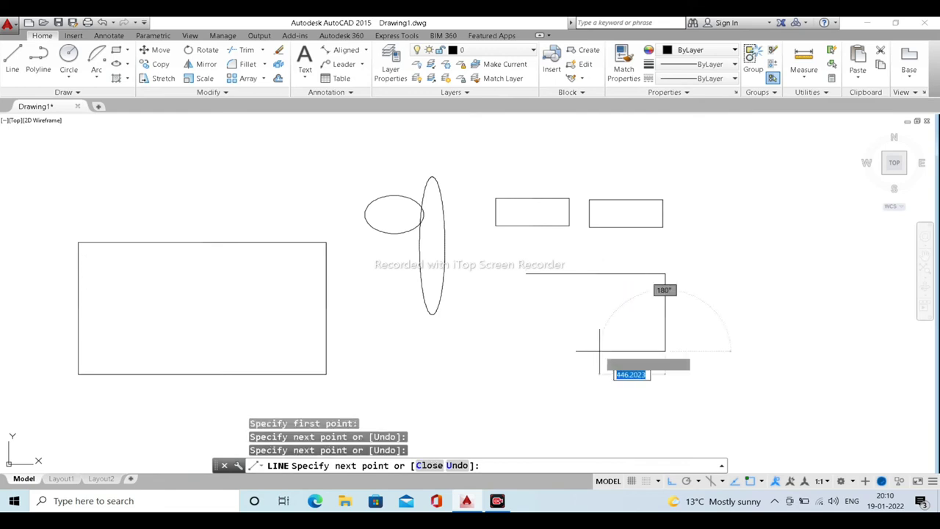
click(484, 352)
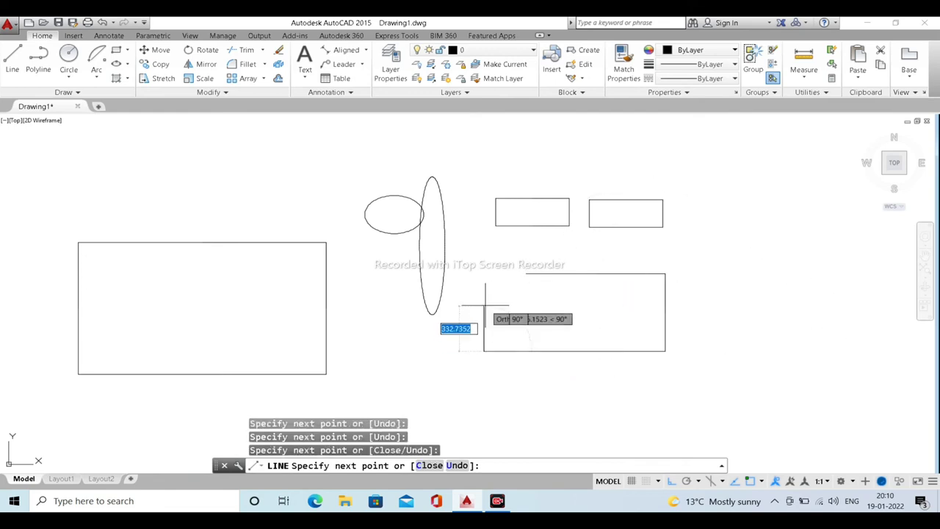
click(500, 306)
click(557, 294)
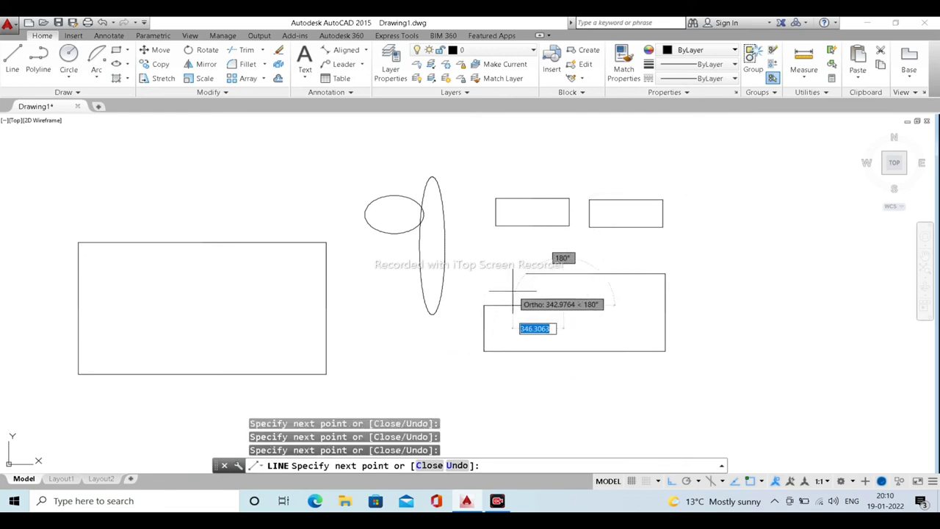
click(526, 275)
key(Escape)
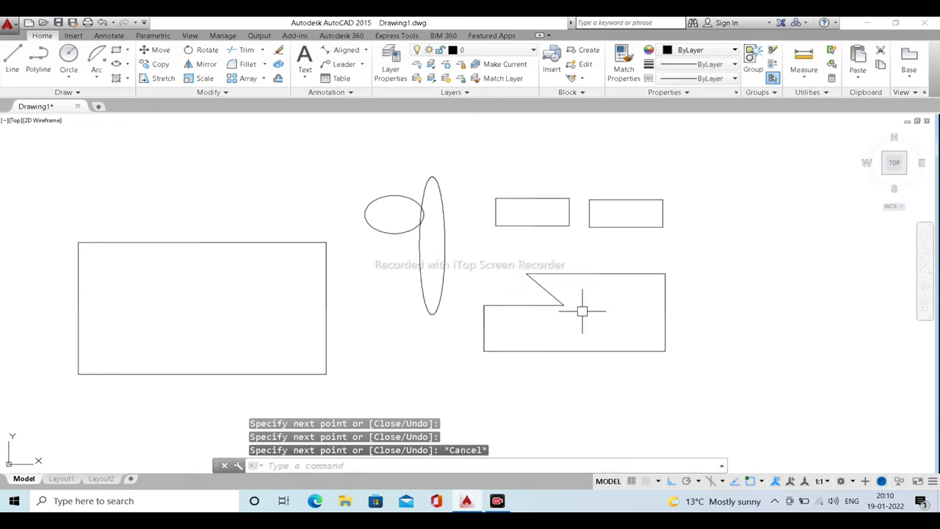
scroll(583, 311, up, 3)
scroll(592, 308, down, 2)
Shift the right vertical edge further right and the top line upward
click(672, 339)
click(607, 304)
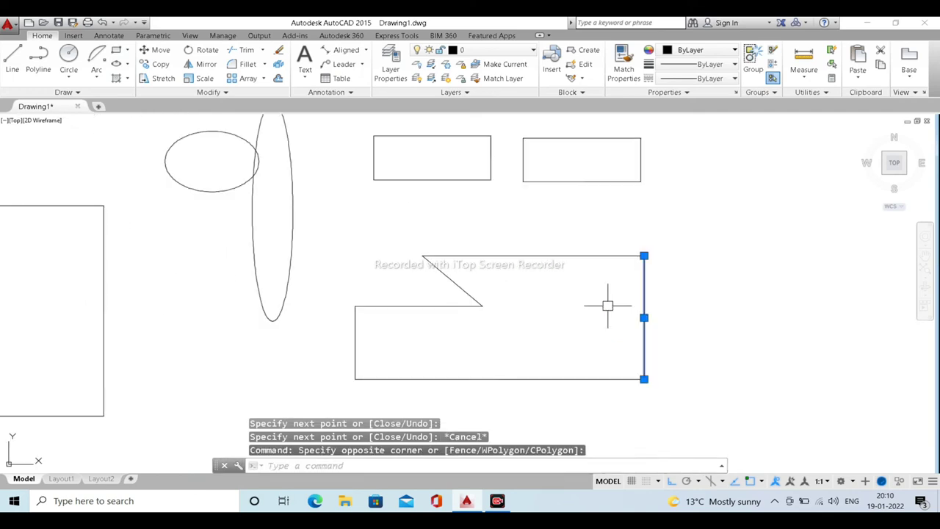
text(m)
key(Return)
click(731, 323)
click(758, 323)
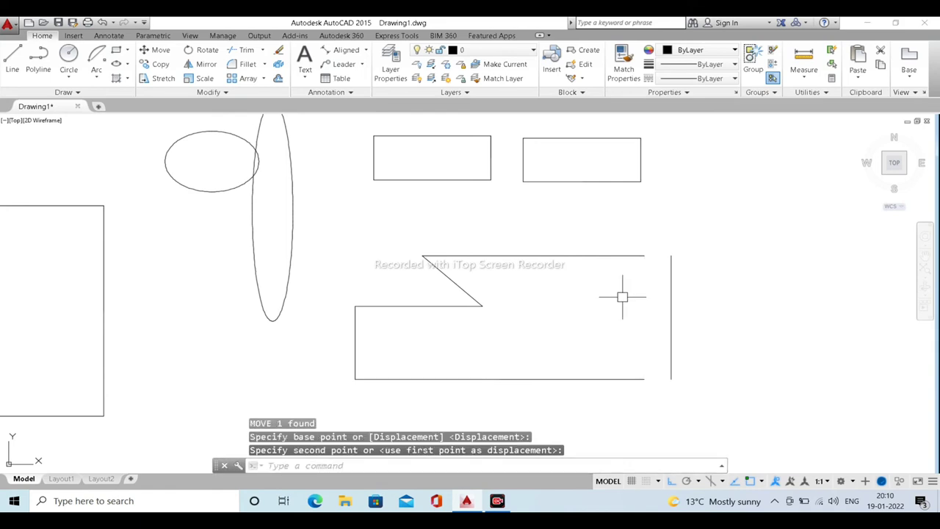
click(621, 296)
click(592, 244)
click(588, 257)
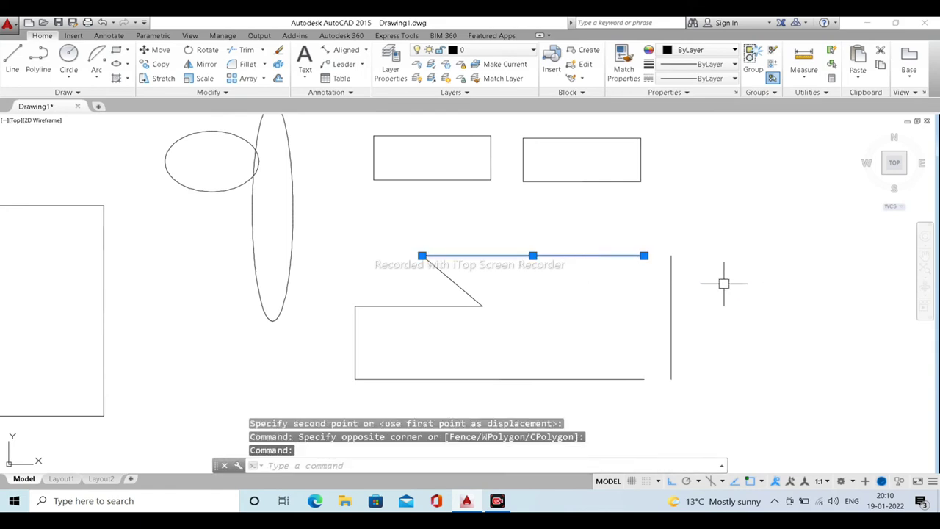
key(Return)
click(724, 281)
click(734, 252)
Raise the short top-left edge and shift the left vertical line further left
key(Return)
click(430, 307)
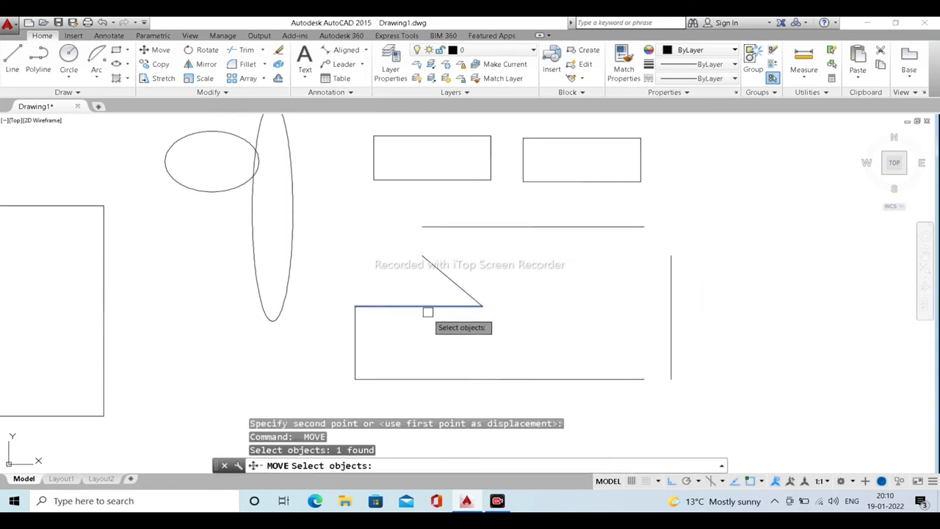
key(Return)
click(440, 323)
click(440, 309)
key(Return)
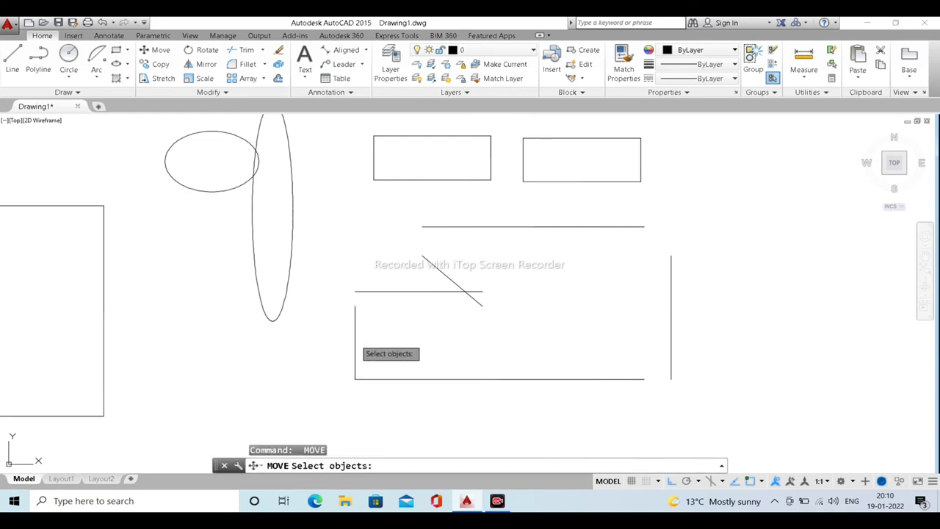
click(355, 345)
key(Return)
click(441, 331)
click(396, 331)
Drop the bottom line lower, away from the rest of the outline
key(Return)
click(418, 379)
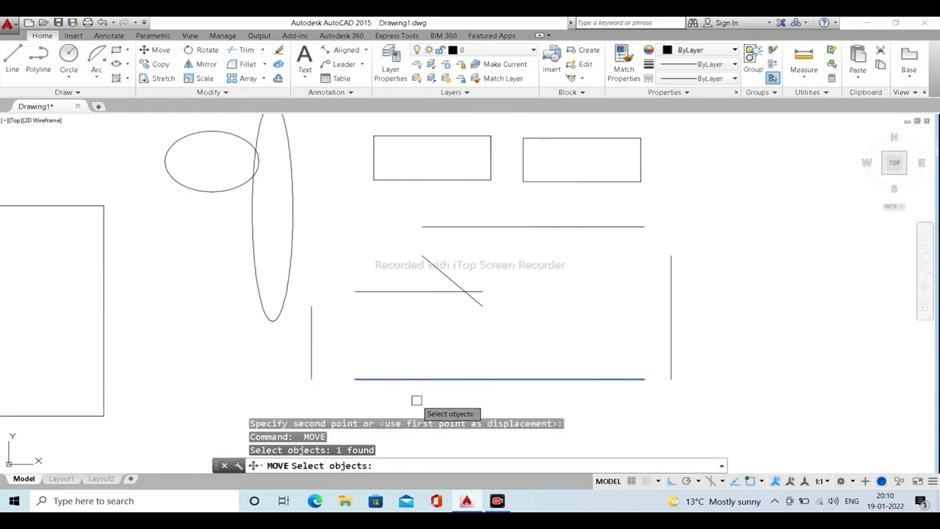
key(Return)
click(418, 397)
click(418, 411)
key(Escape)
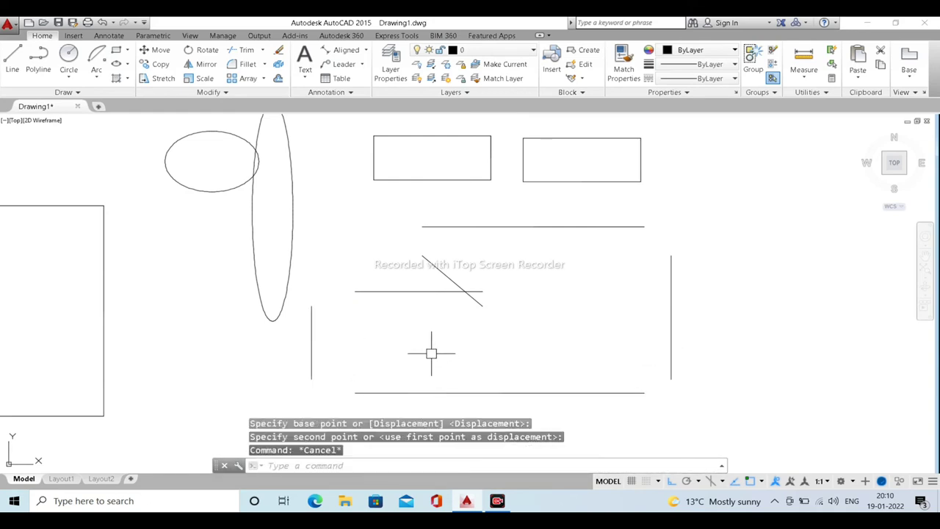
Move the short left vertical line into its new position by its lower endpoint
scroll(434, 354, down, 2)
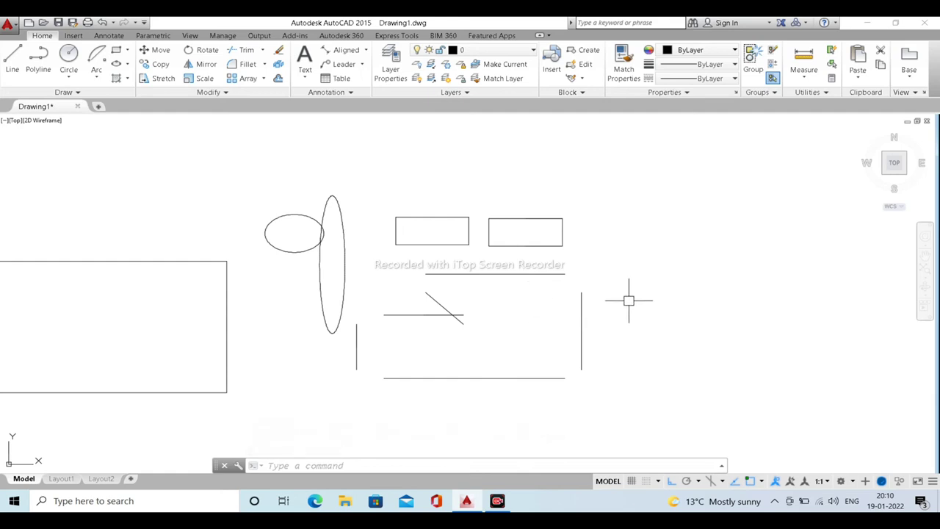
key(Escape)
key(Escape)
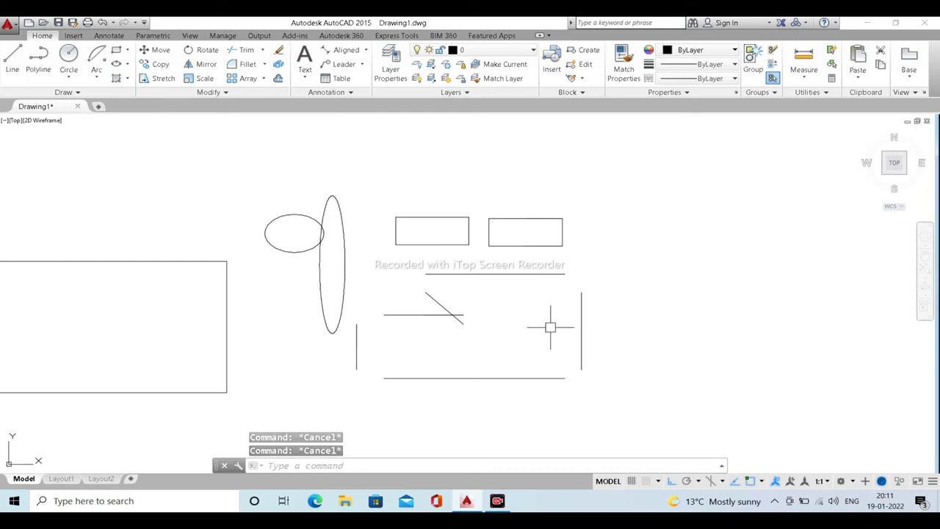
scroll(356, 370, up, 2)
click(367, 374)
click(331, 335)
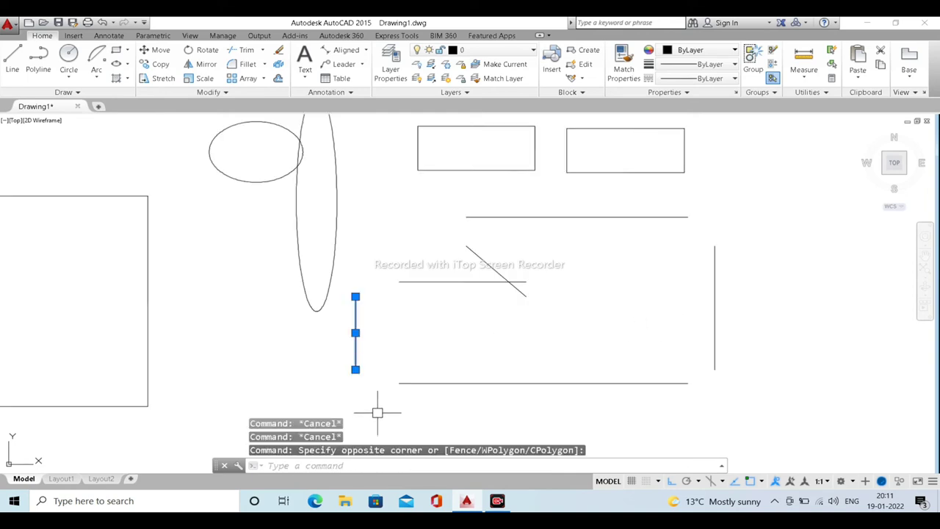
text(m)
key(Return)
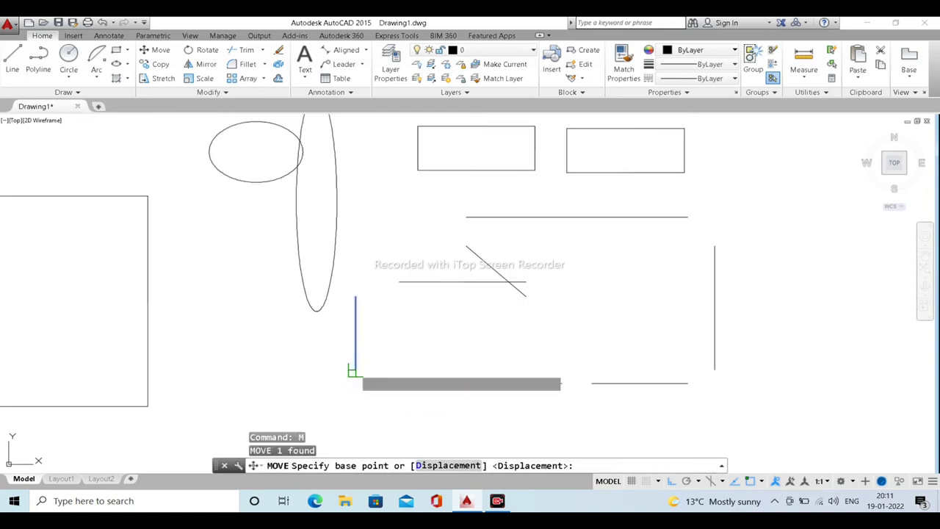
click(355, 369)
click(398, 383)
Move the short horizontal line to join the left vertical line's top
click(431, 318)
click(411, 268)
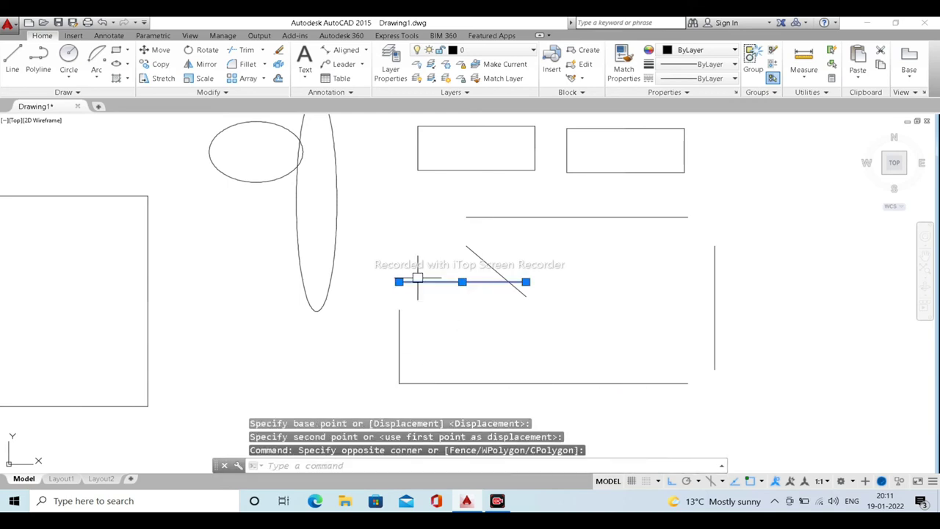
text(m)
key(Return)
click(398, 281)
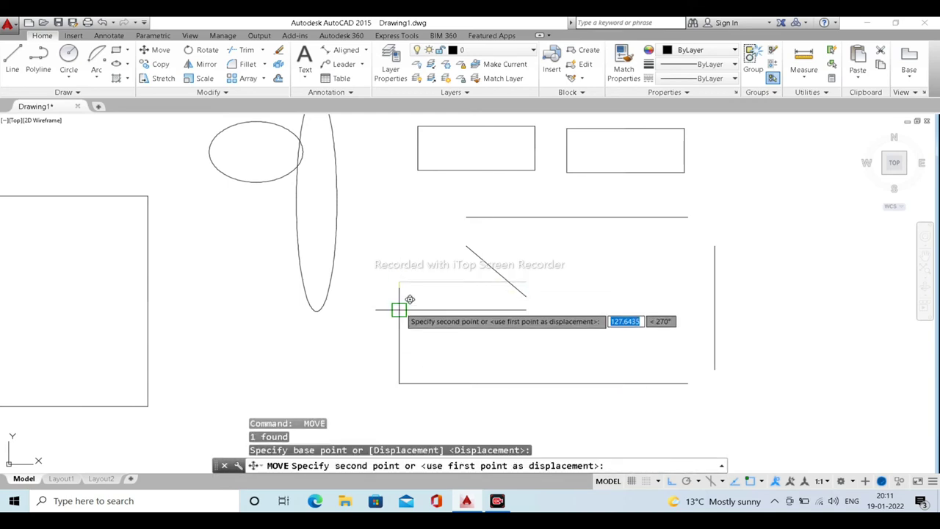
click(399, 309)
Move the right vertical line so its bottom lands on the bottom line's right end
click(745, 320)
click(666, 342)
text(m)
key(Return)
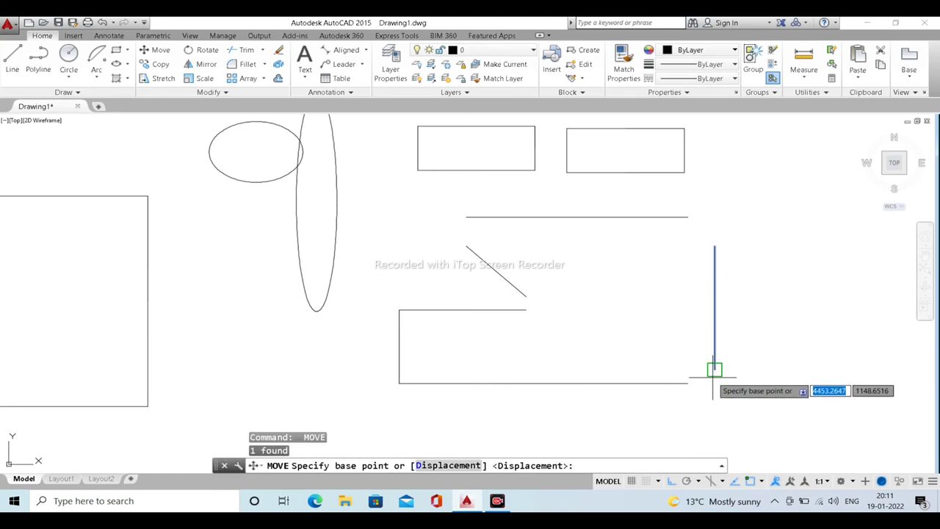
click(715, 369)
click(688, 383)
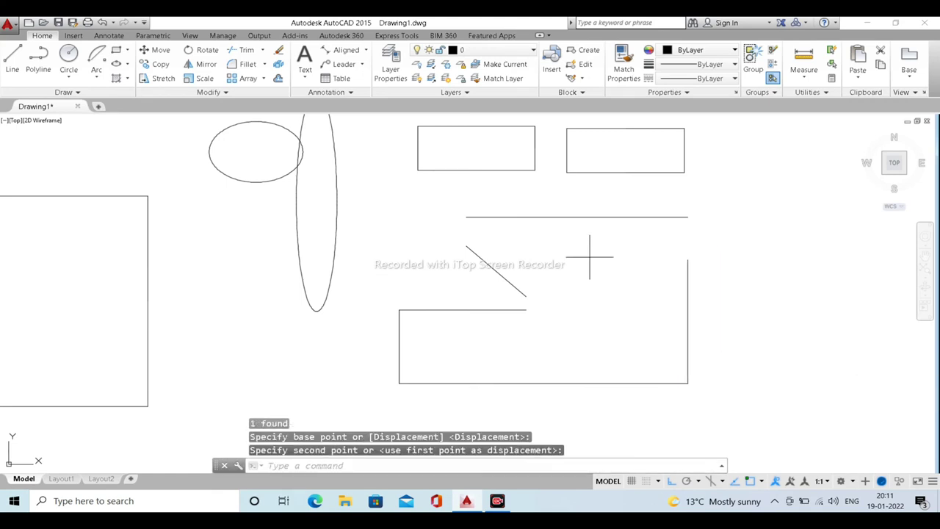
Join the top horizontal line's right end to the right vertical line's top
click(764, 194)
click(653, 232)
text(m)
key(Return)
click(688, 216)
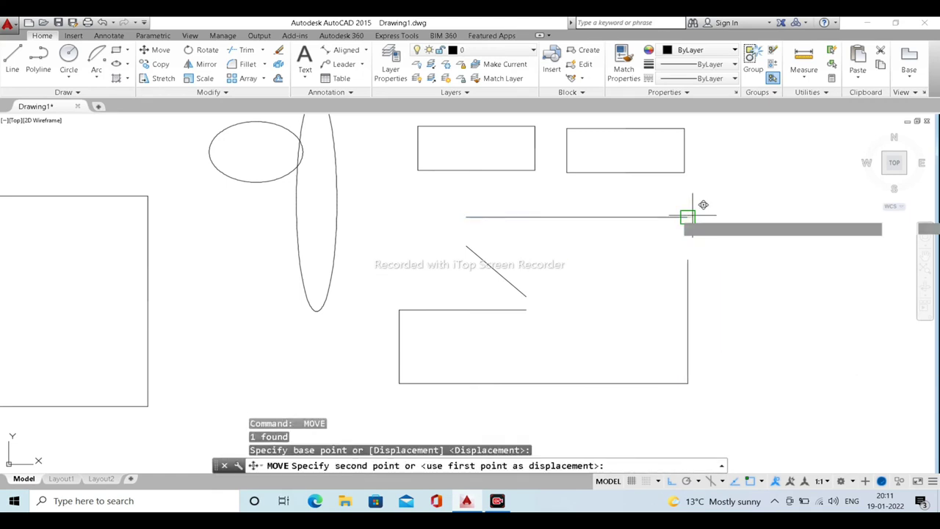
click(688, 258)
Move the diagonal line to connect the top line with the notch step
click(563, 287)
click(510, 286)
text(m)
key(Return)
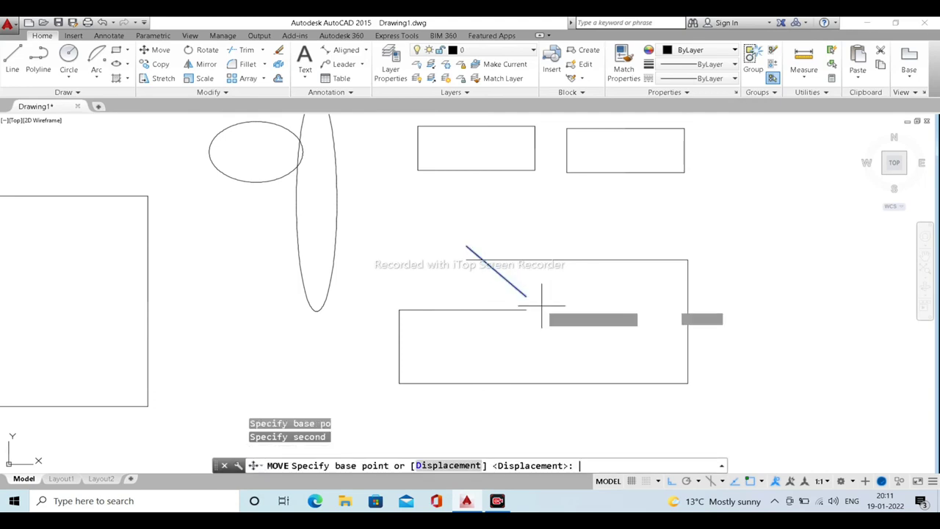
click(526, 296)
click(526, 309)
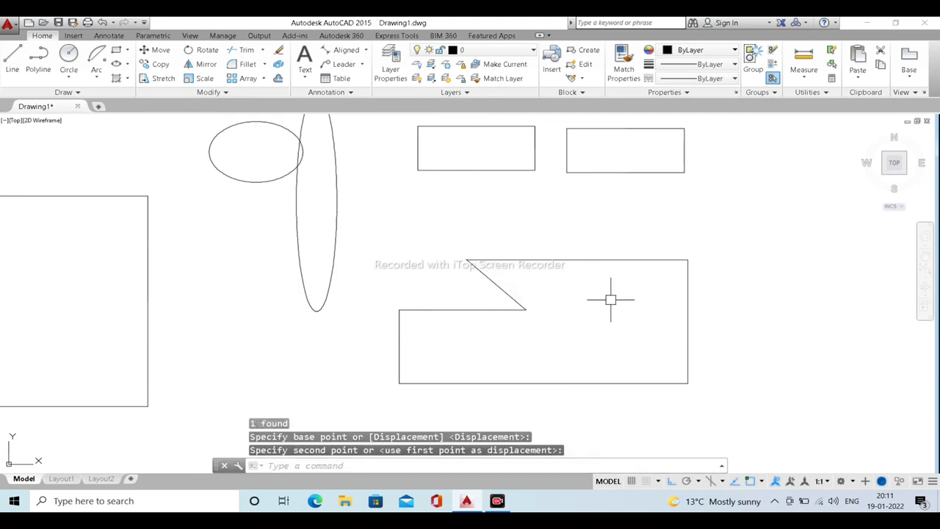
key(Escape)
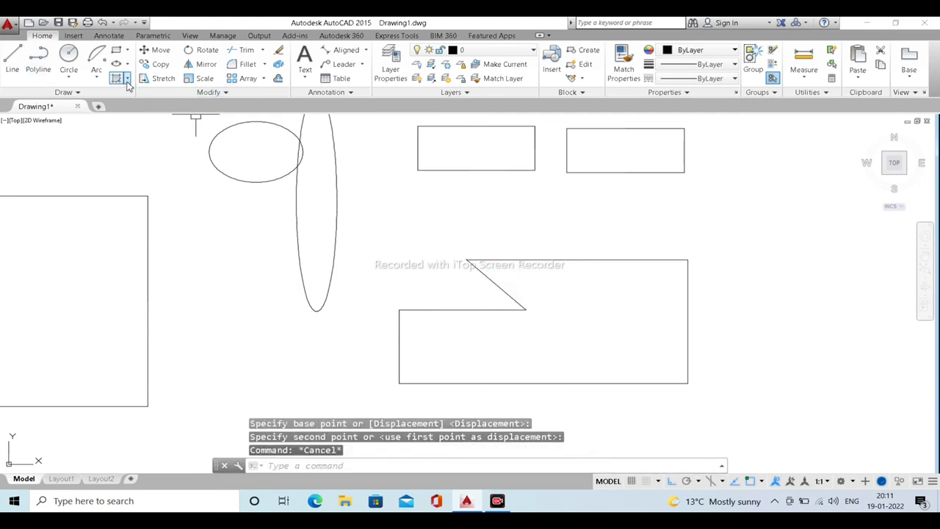
Create a boundary polyline from the current view by picking inside the notched outline
click(127, 81)
click(140, 144)
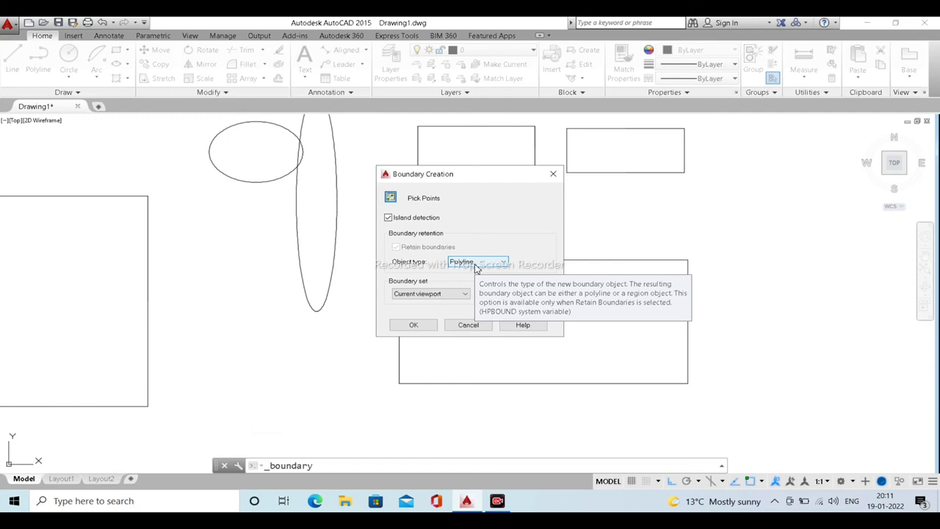
click(417, 296)
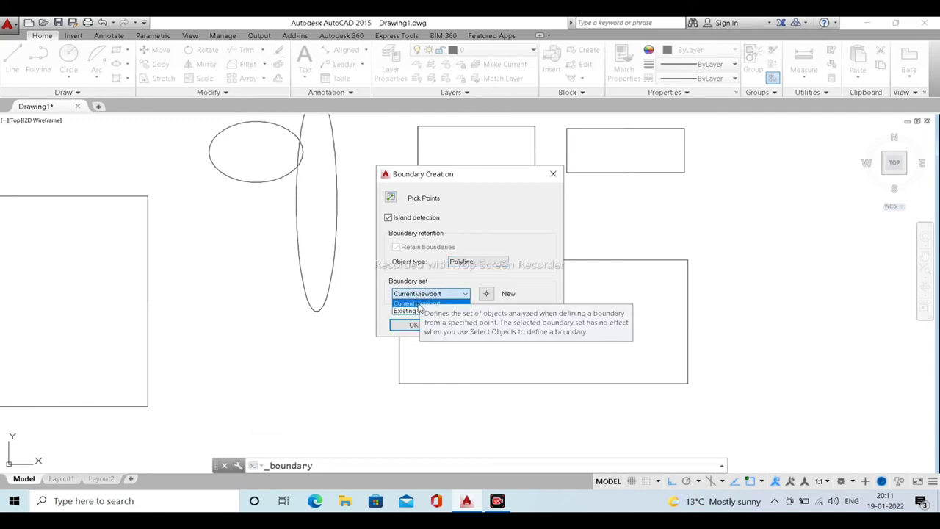
click(418, 303)
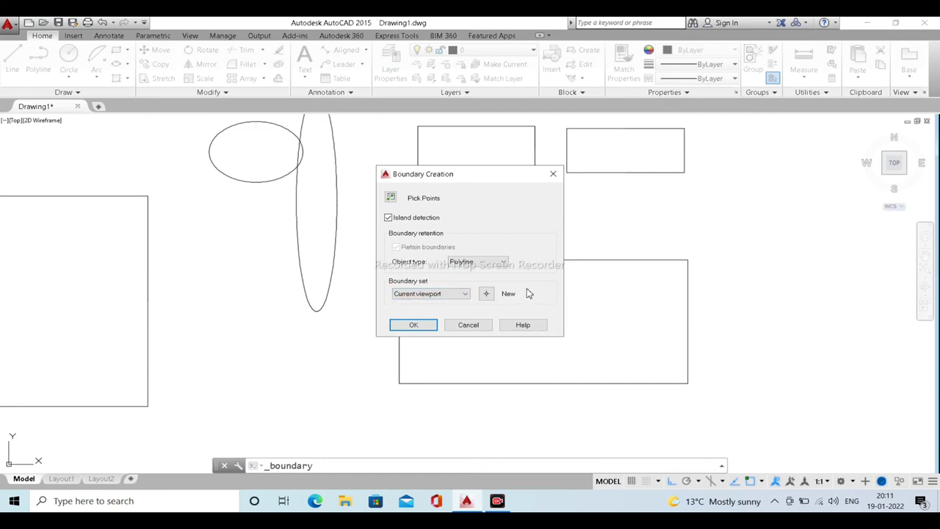
click(414, 324)
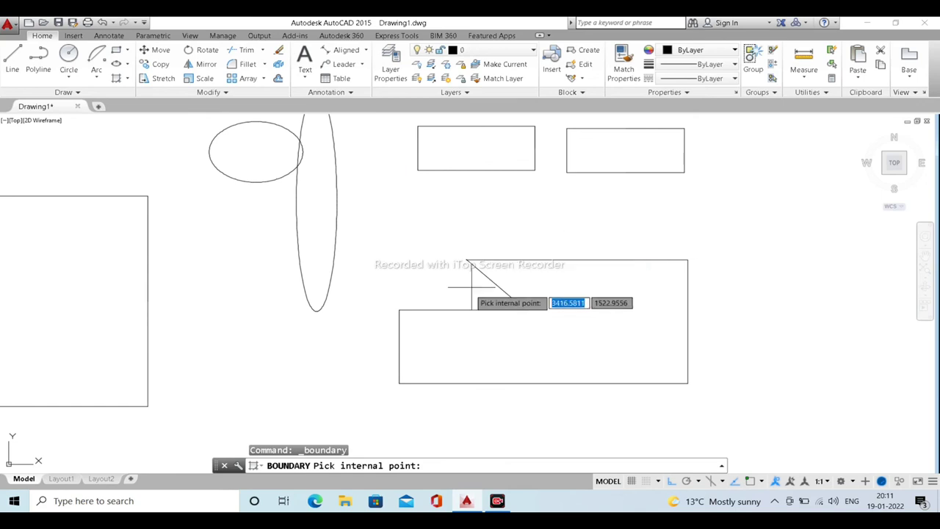
click(560, 323)
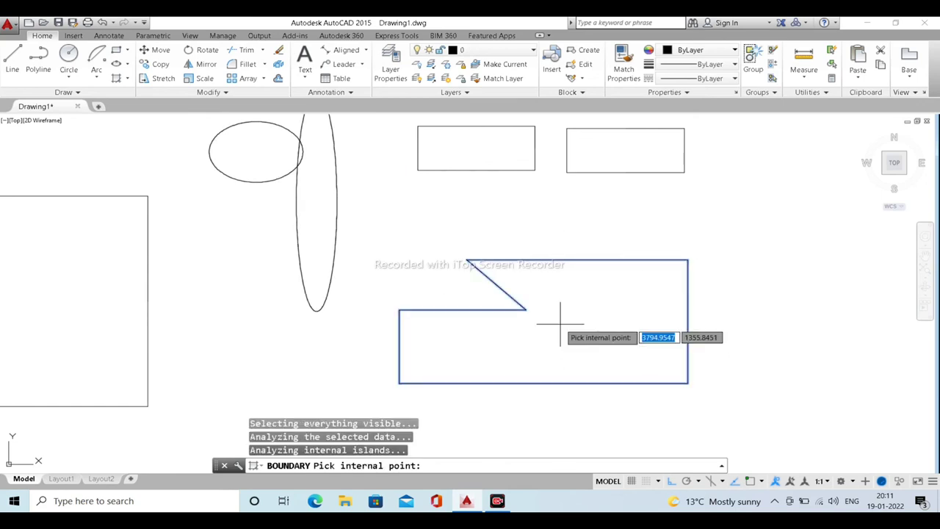
key(Return)
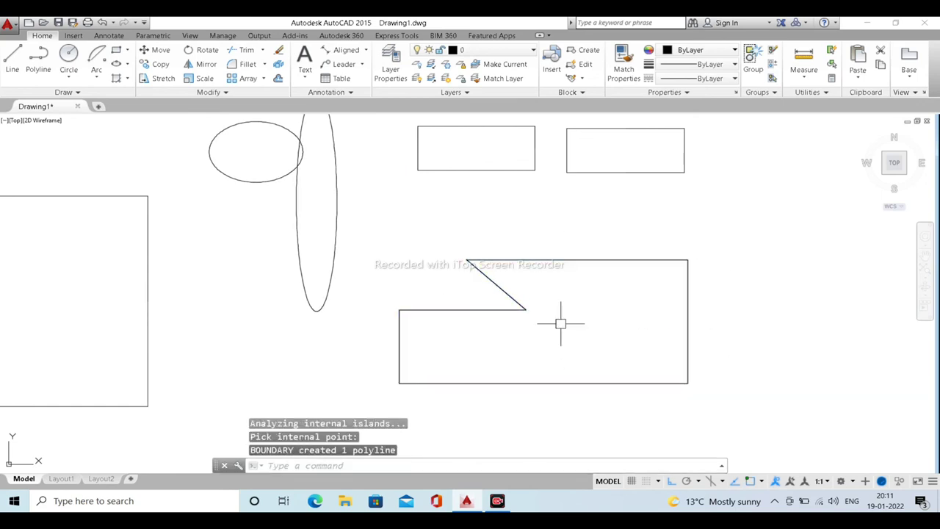
click(527, 258)
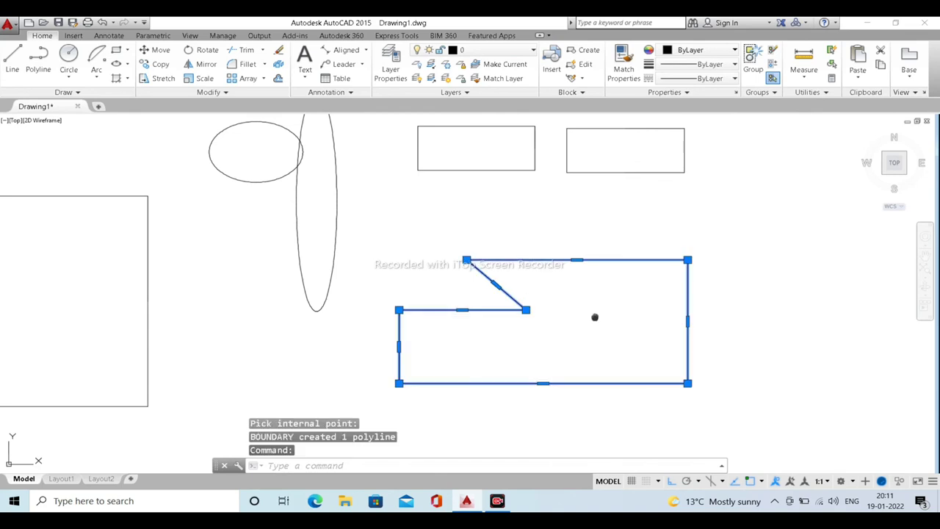
middle_drag(594, 318, 482, 264)
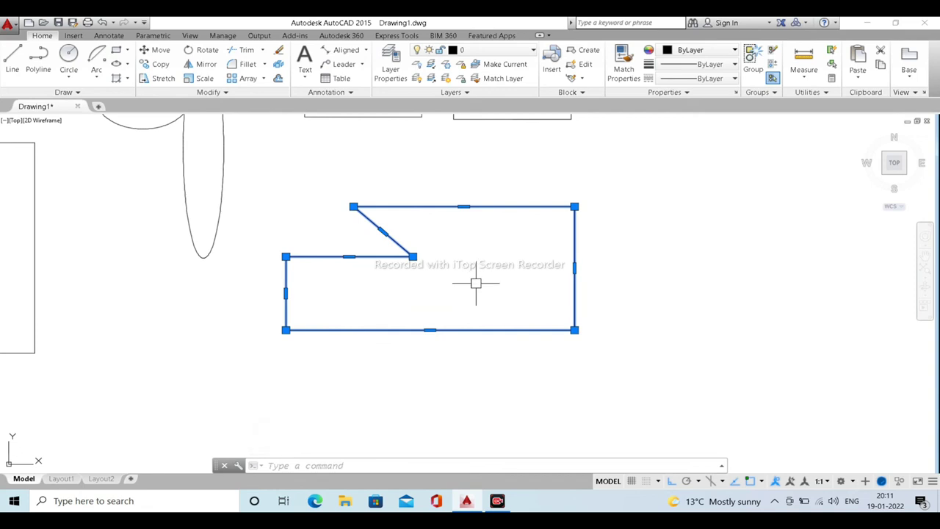
Move the boundary polyline to the right of the original line outline
text(m)
key(Return)
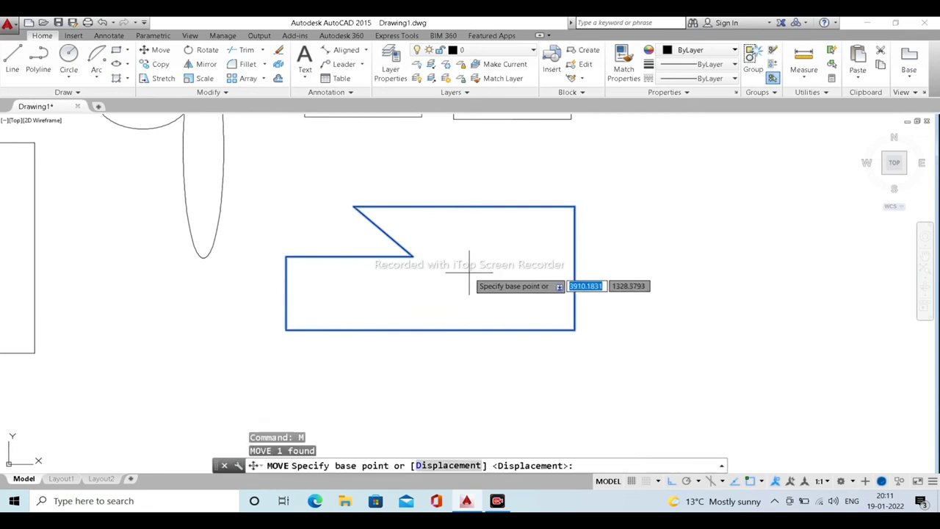
click(475, 284)
click(802, 260)
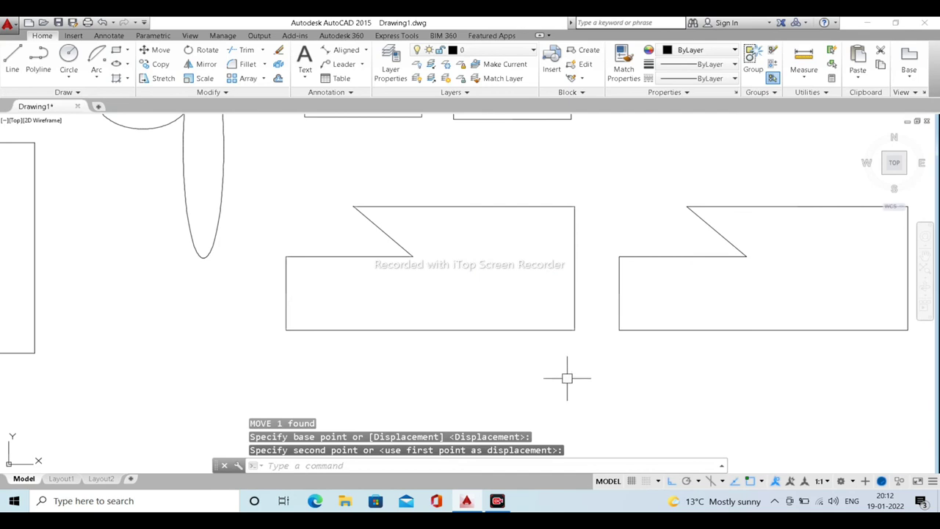
Confirm the left outline is still separate lines, then select the whole right polyline
click(523, 330)
click(578, 285)
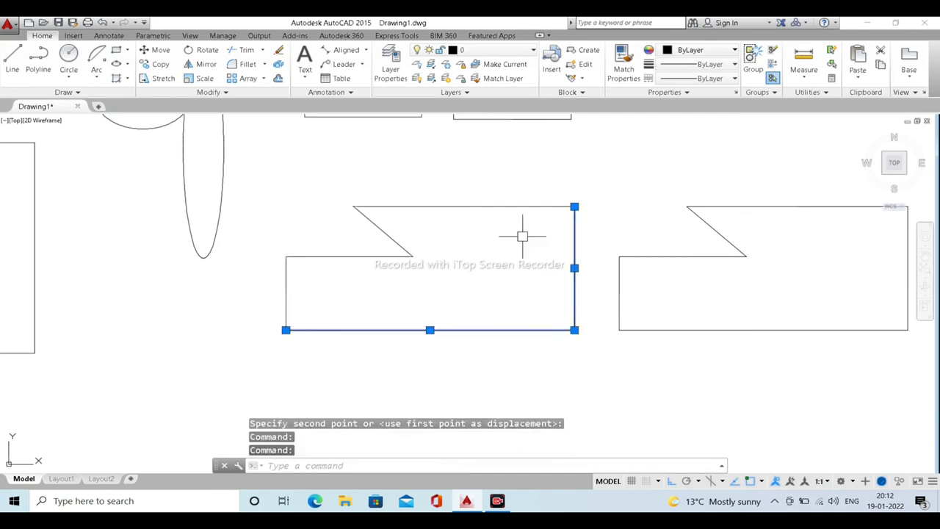
key(Escape)
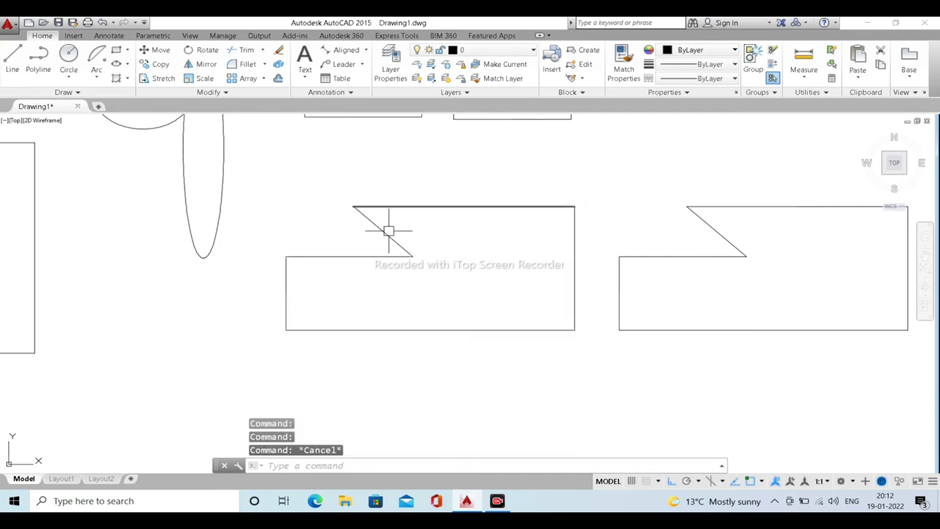
middle_drag(830, 283, 719, 299)
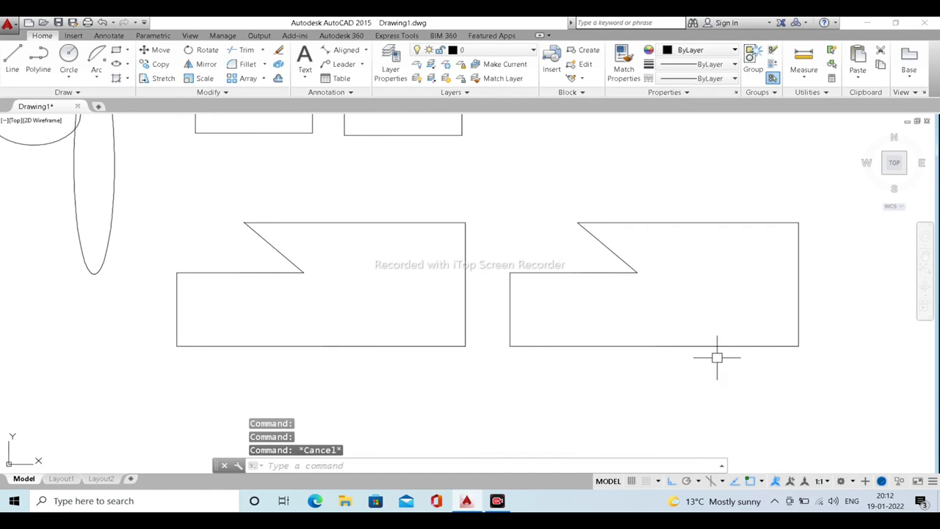
click(720, 389)
click(649, 264)
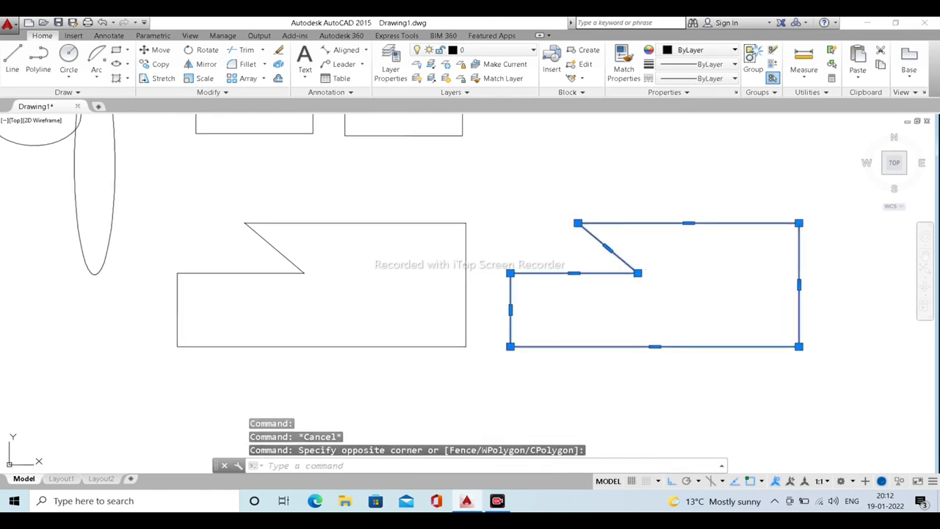
Turn the right polyline's top edge into an upward-bulging arc
middle_drag(668, 261, 661, 279)
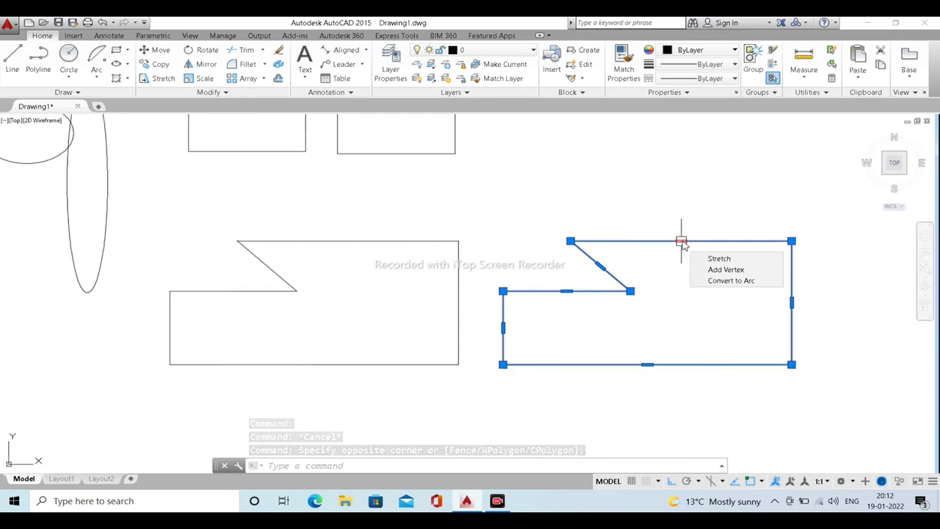
mouse_move(688, 223)
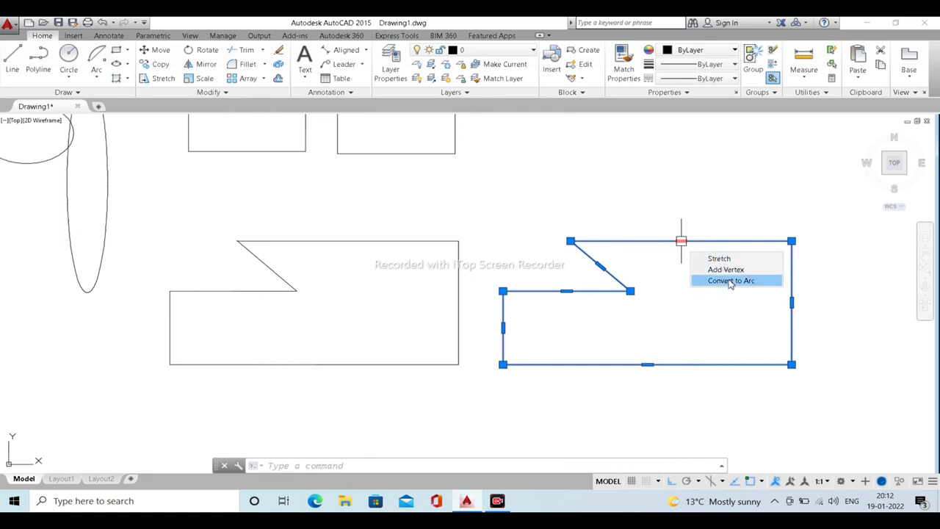
click(733, 282)
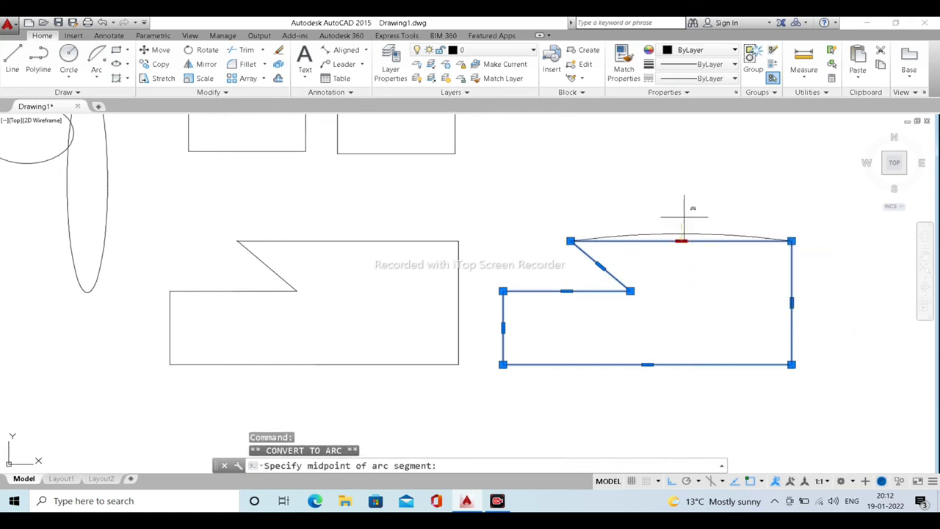
click(689, 168)
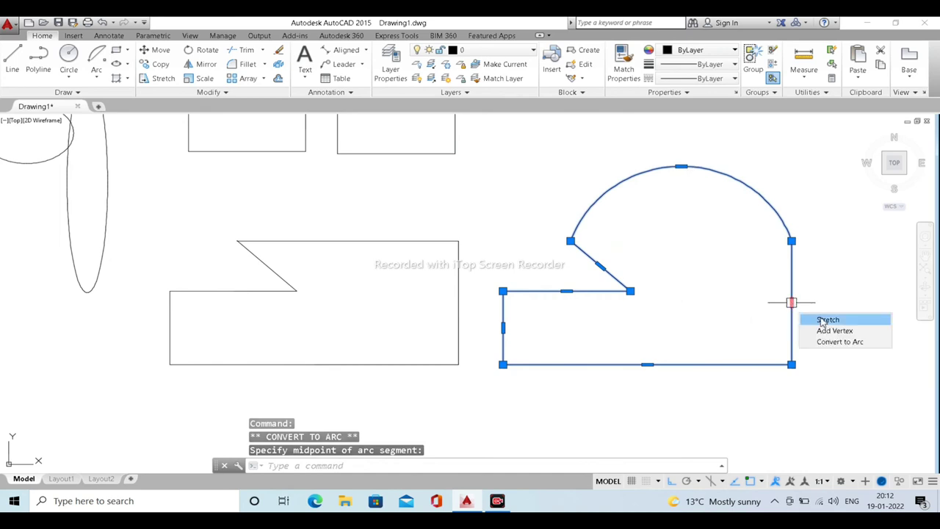
Stretch the right edge outward to widen the arch-topped shape
click(791, 302)
key(Escape)
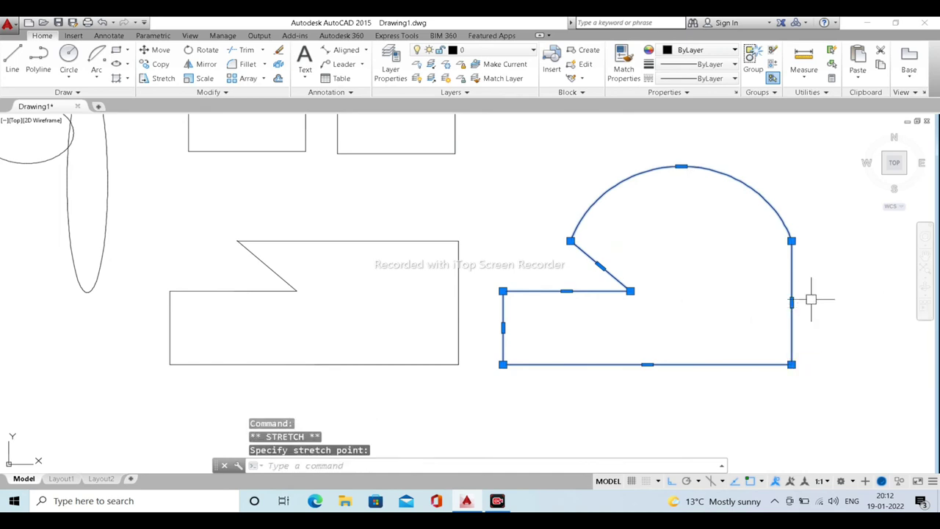
click(791, 302)
click(857, 296)
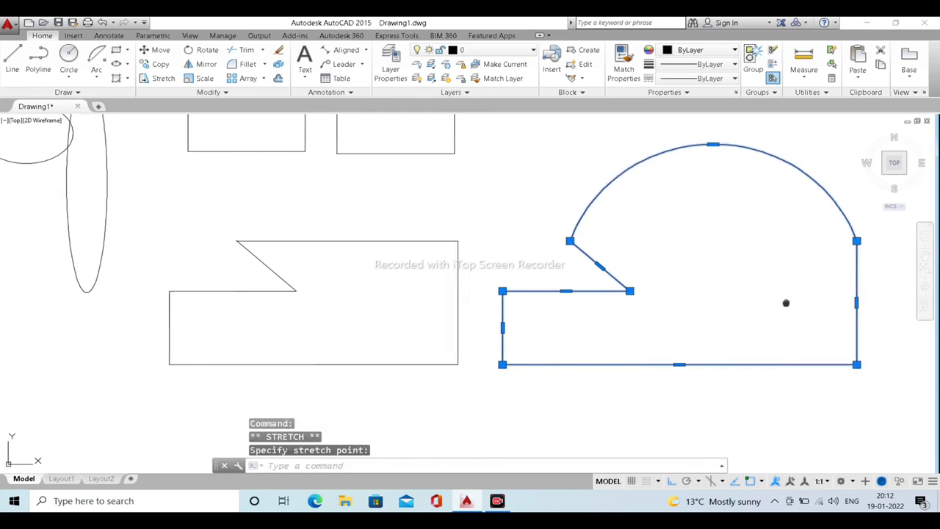
middle_drag(787, 302, 673, 287)
mouse_move(678, 364)
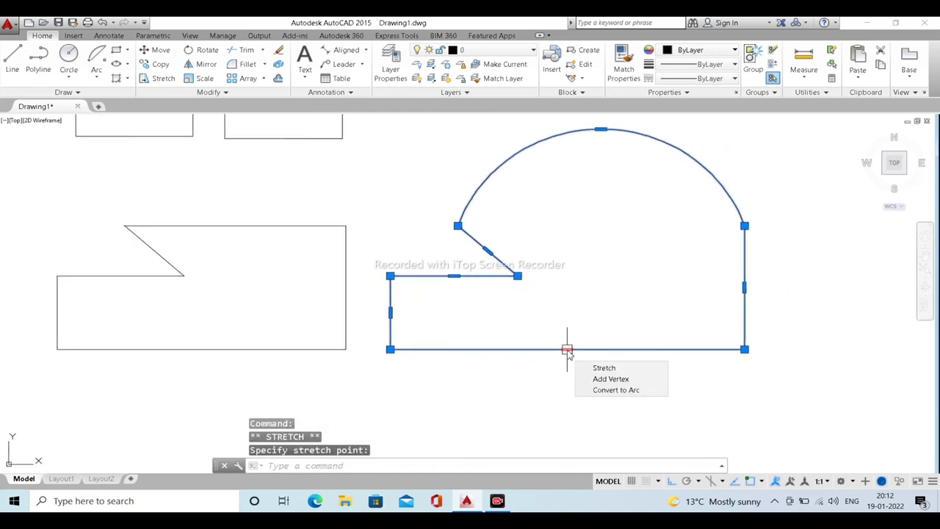
Add a new vertex partway along the bottom edge with the Add Vertex grip option
key(ctrl)
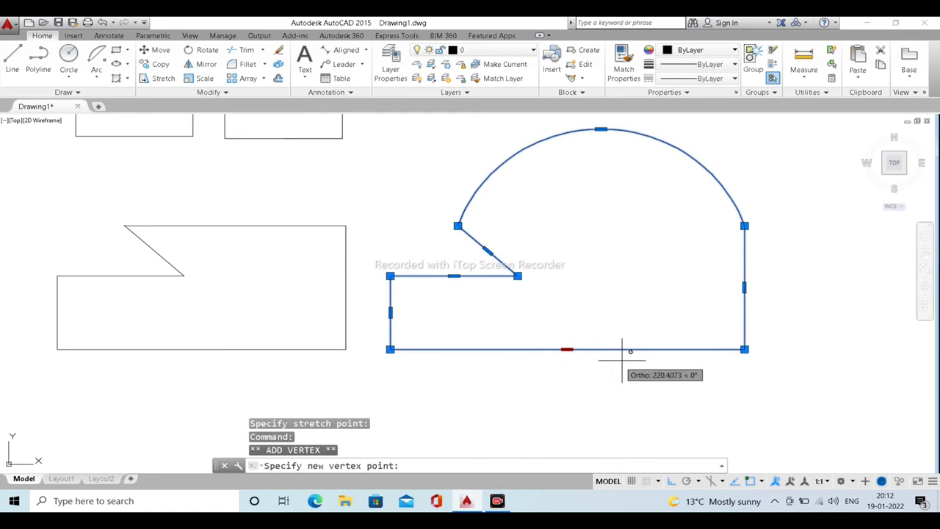
click(643, 349)
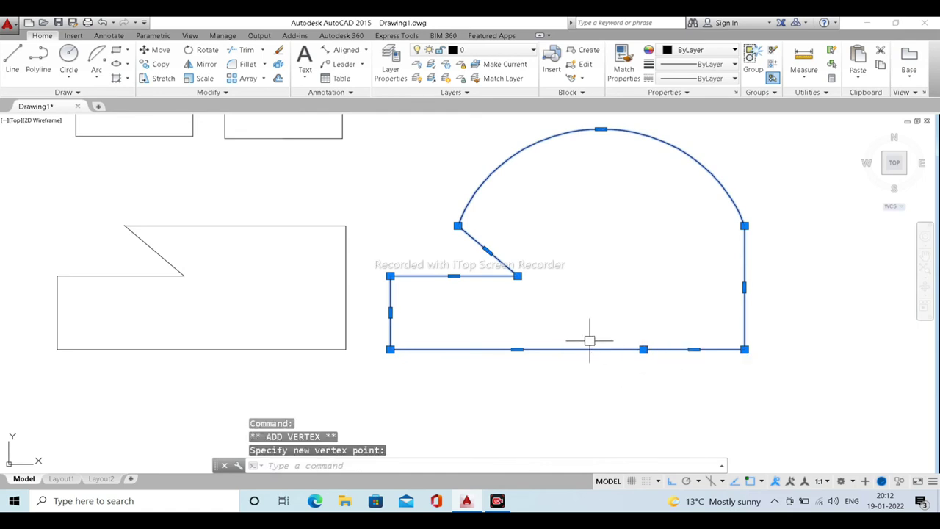
key(Escape)
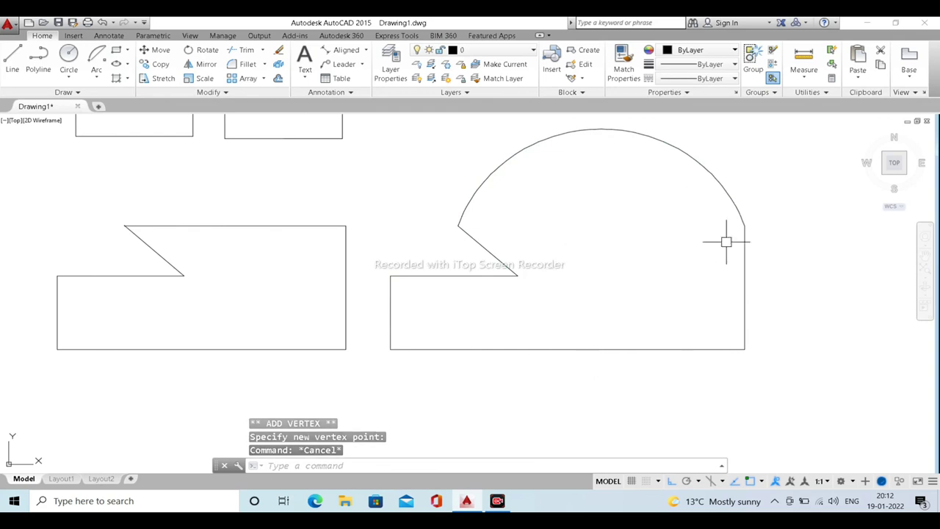
Pan and zoom to show the rectangles, ellipses and both notched outlines, then open the Rectangle dropdown
middle_drag(594, 203, 558, 260)
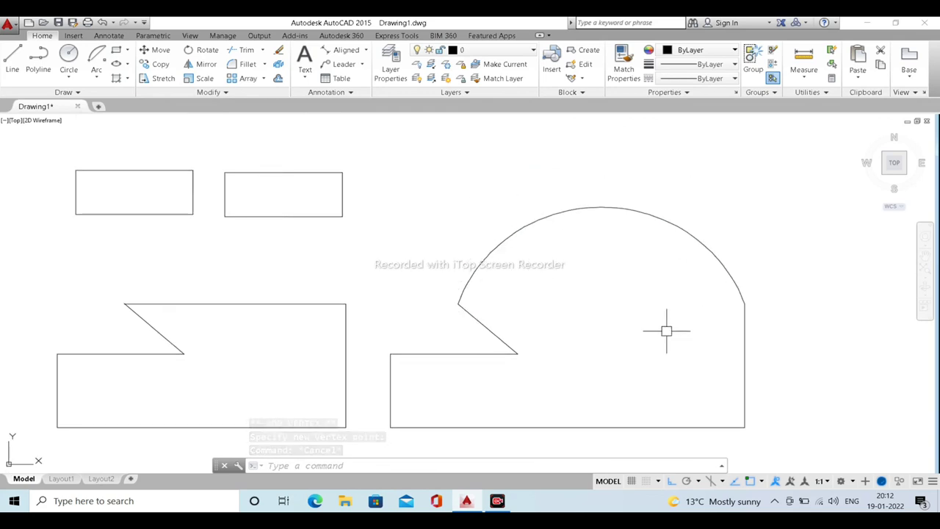
scroll(666, 331, down, 2)
middle_drag(400, 268, 448, 303)
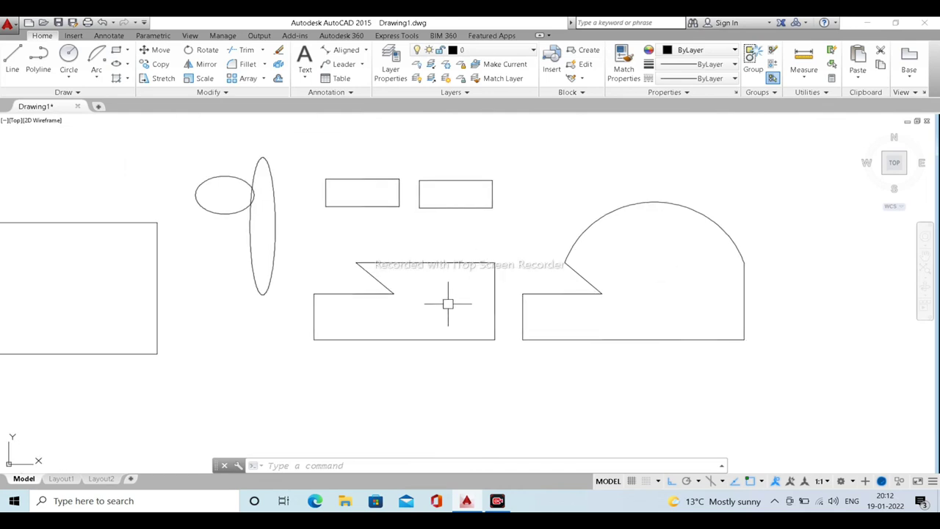
middle_drag(377, 312, 389, 316)
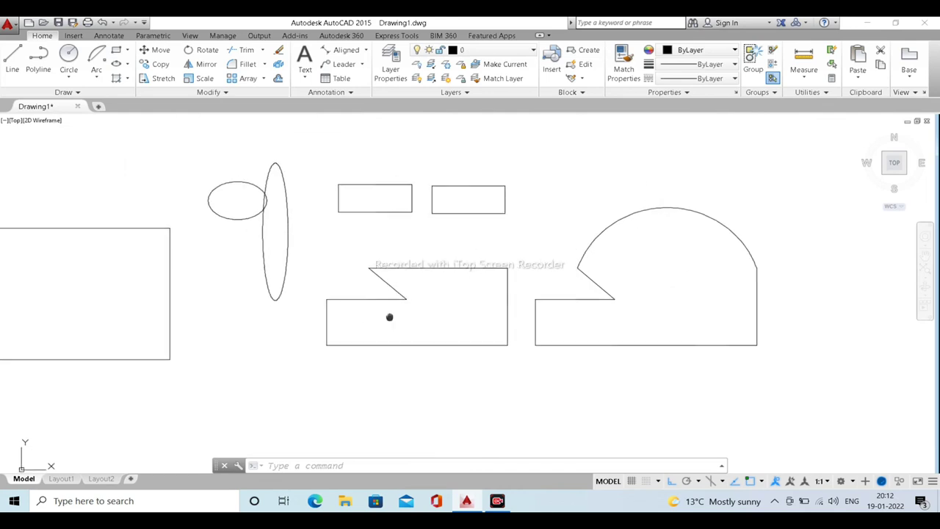
scroll(389, 316, down, 1)
scroll(608, 245, up, 1)
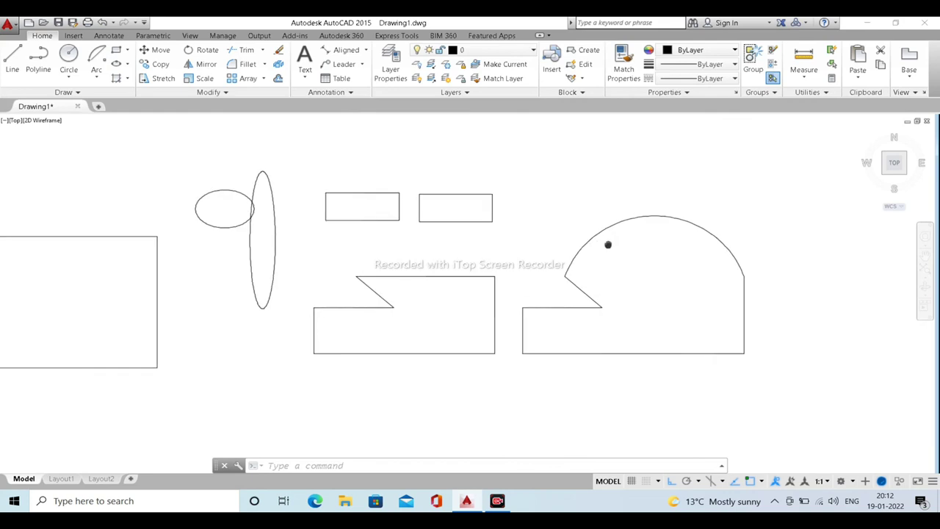
middle_drag(279, 257, 417, 270)
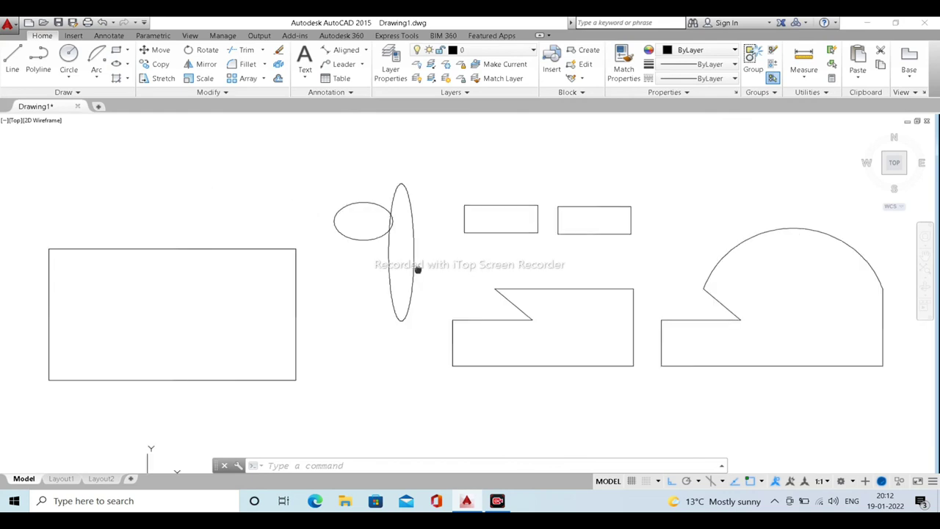
middle_drag(661, 297, 526, 268)
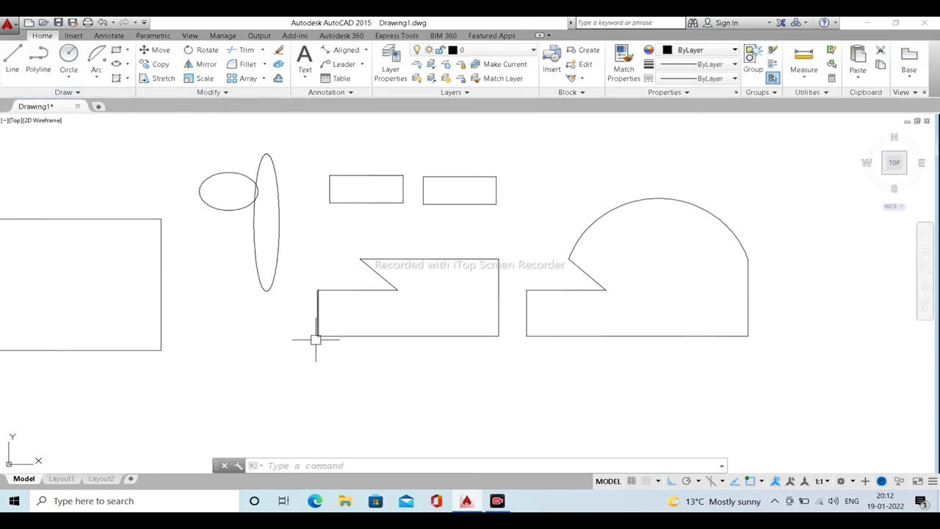
middle_drag(301, 342, 395, 309)
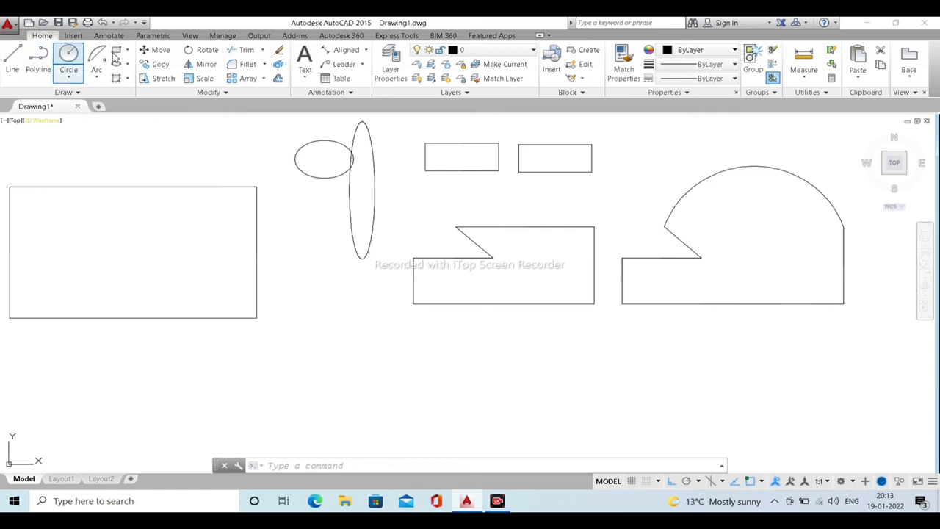
click(127, 50)
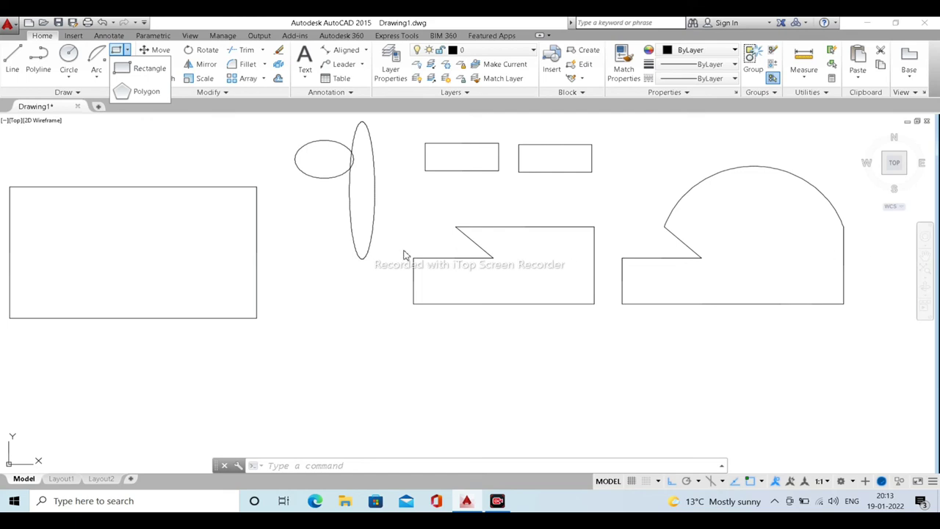
Draw a 3-sided circumscribed polygon centred below the large rectangle, then select it
key(Escape)
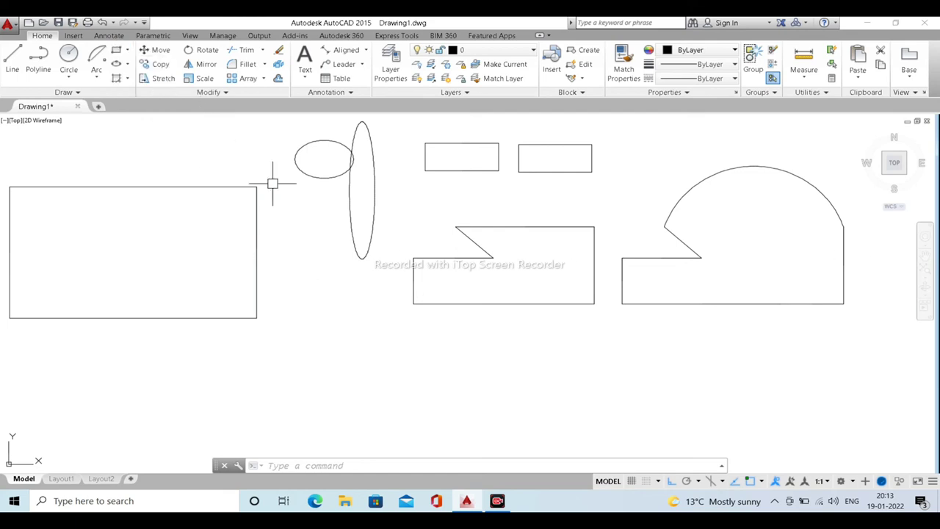
click(129, 53)
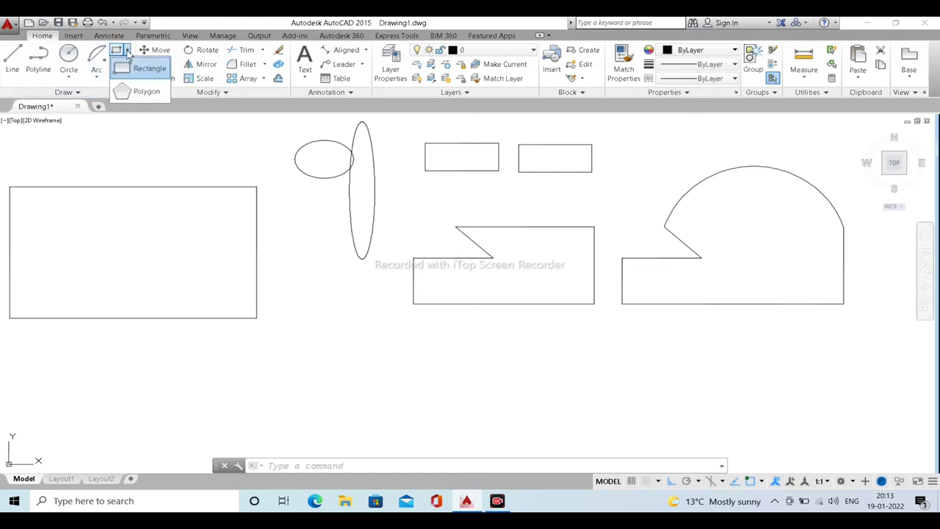
click(144, 92)
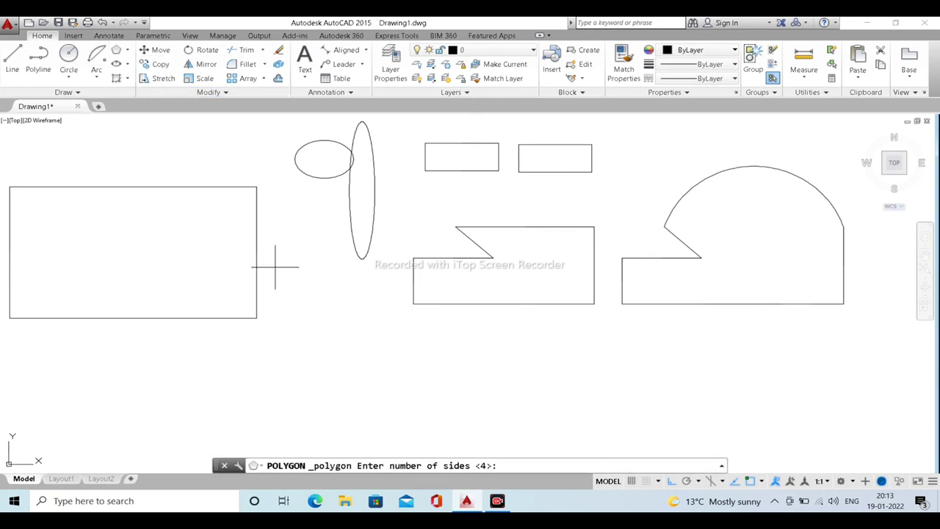
middle_drag(296, 410, 352, 308)
text(3)
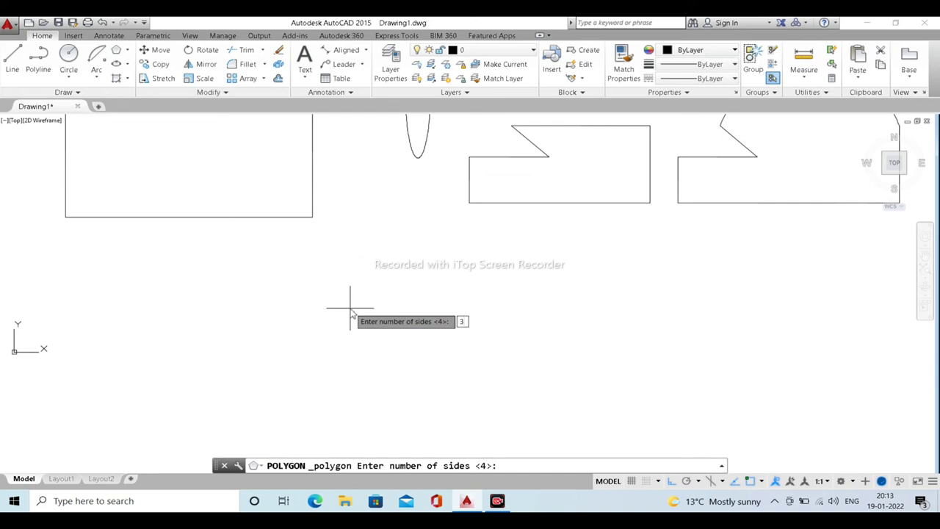
key(Return)
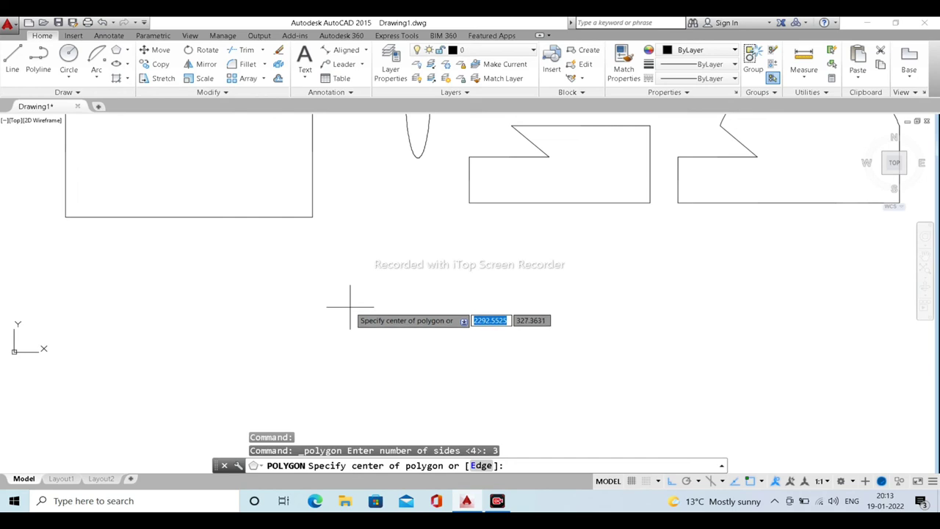
click(350, 308)
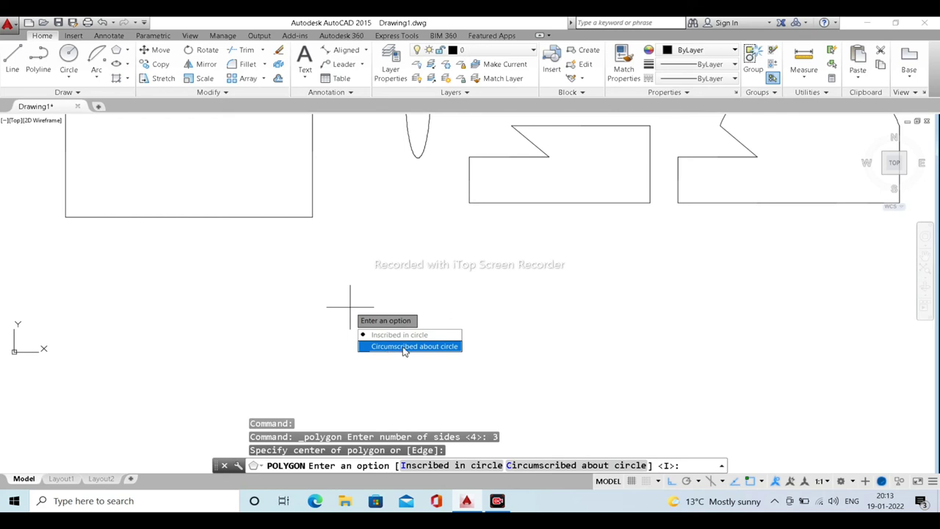
click(403, 347)
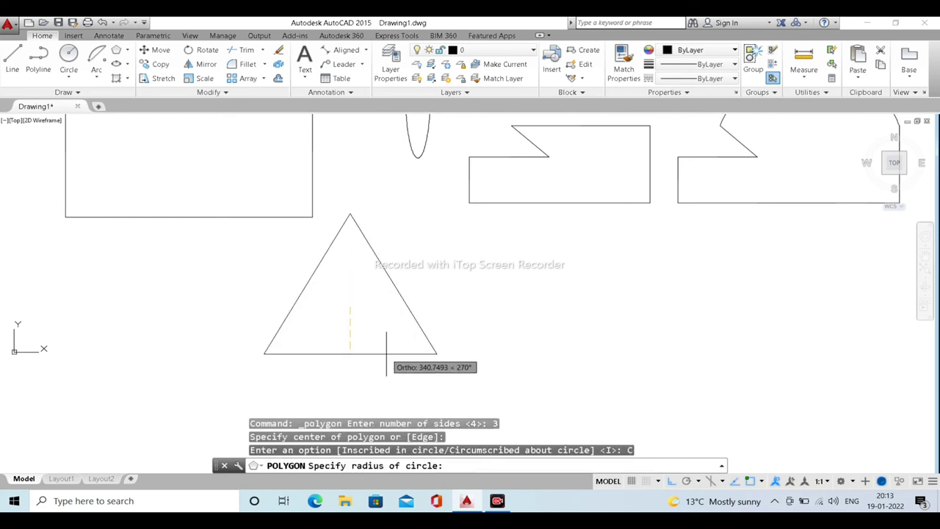
click(386, 353)
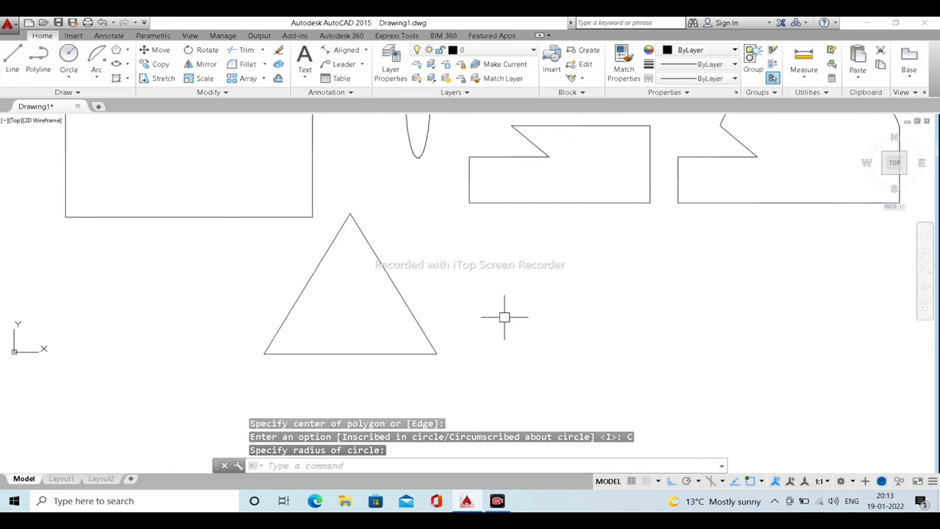
click(371, 248)
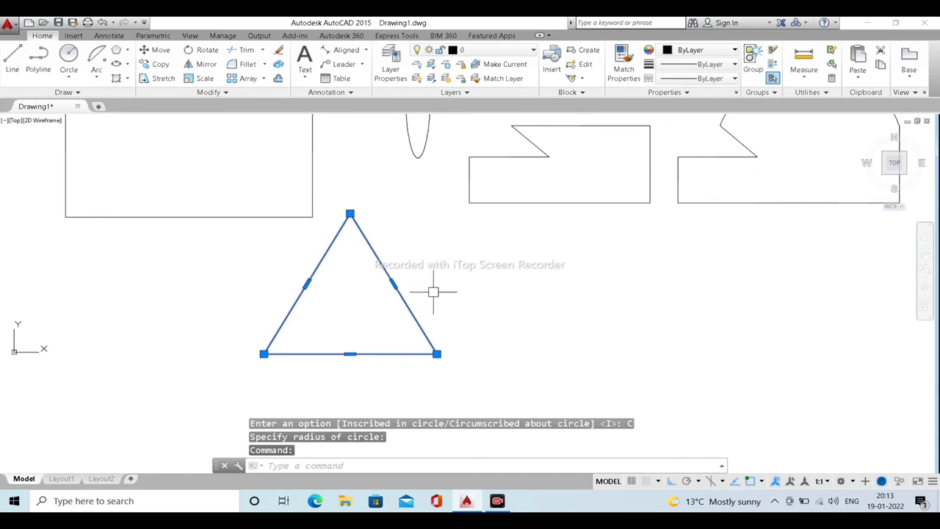
Deselect the triangle, pan left and zoom out to show every shape
key(Escape)
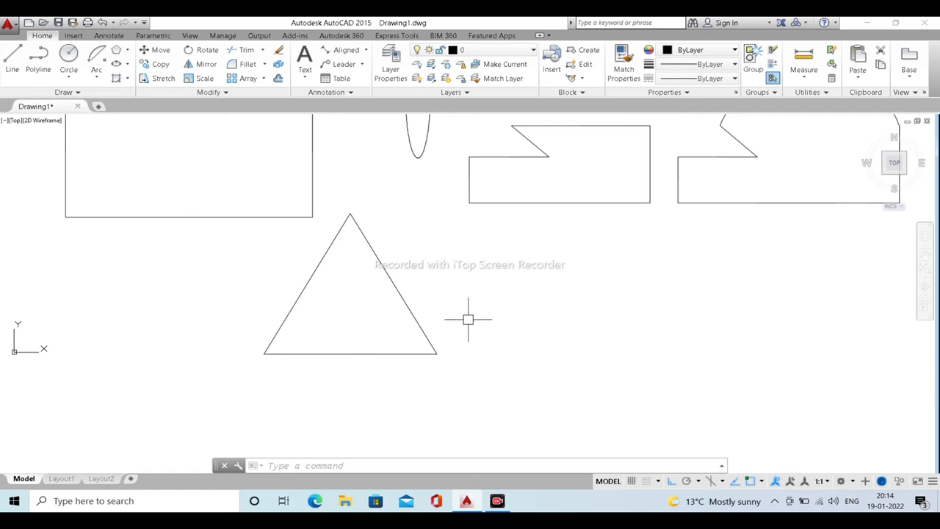
middle_drag(527, 319, 460, 326)
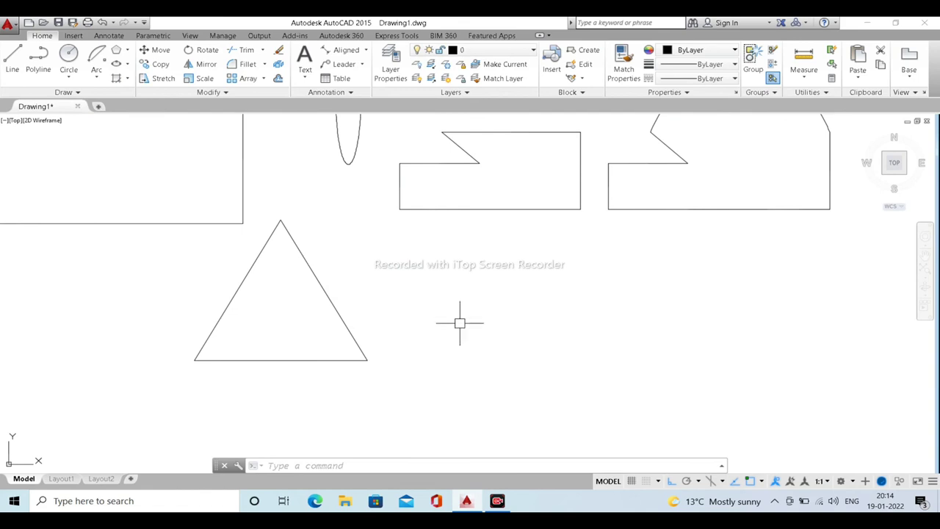
scroll(517, 293, down, 2)
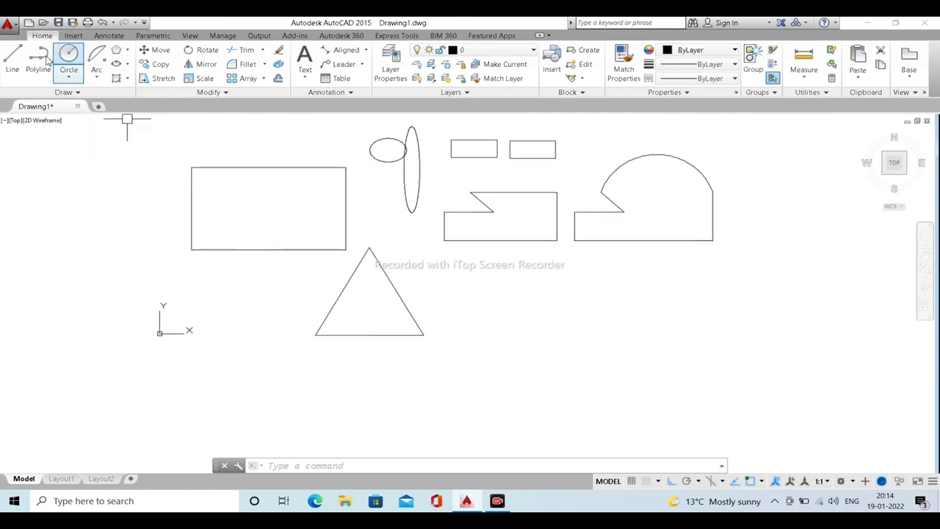